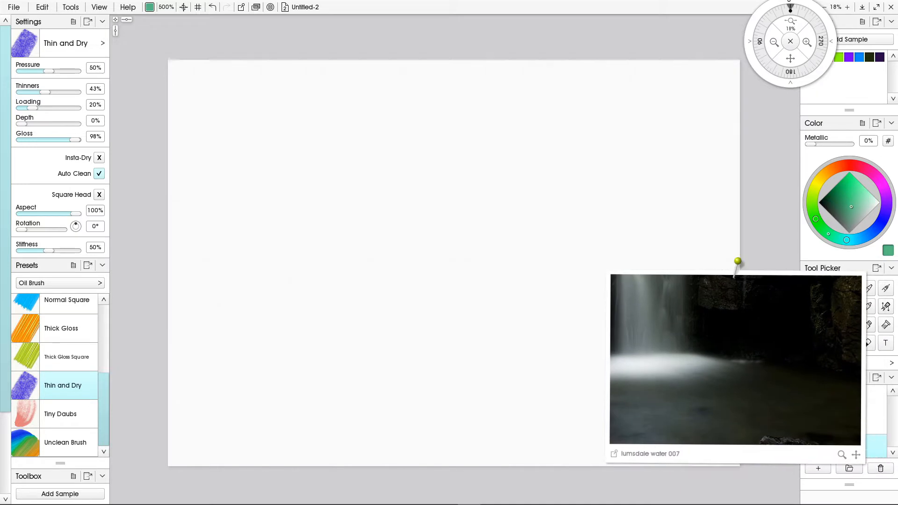
Reset the waterfall reference photo's size, rotation and internal scale, and place it enlarged at the canvas's lower-right corner
left_click(484, 357)
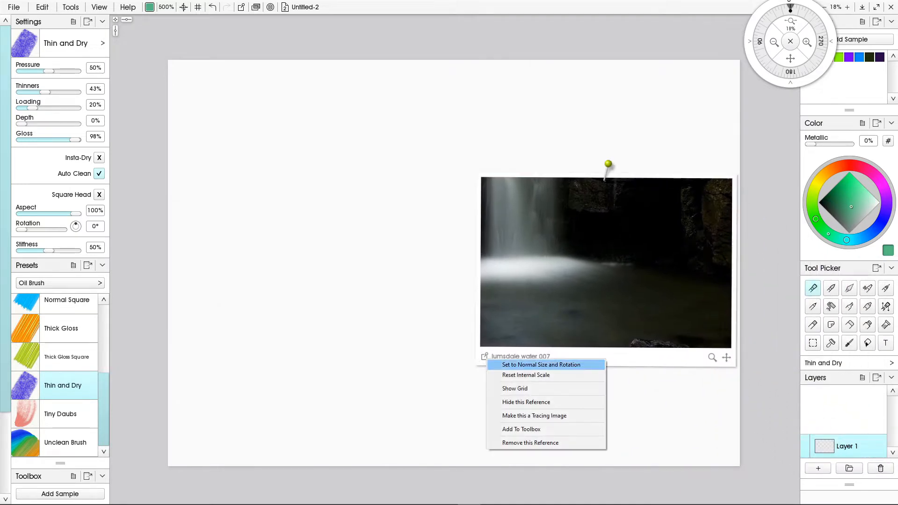
left_click(510, 365)
left_click(535, 321)
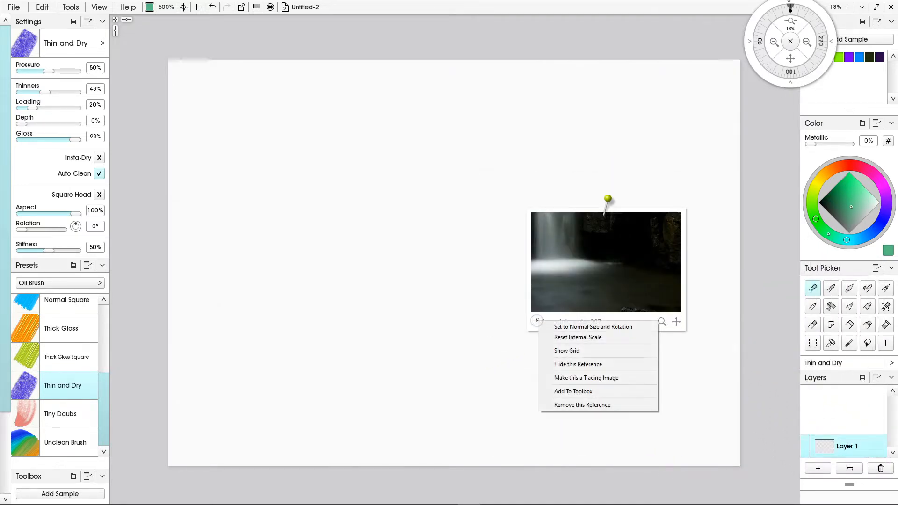
left_click(554, 337)
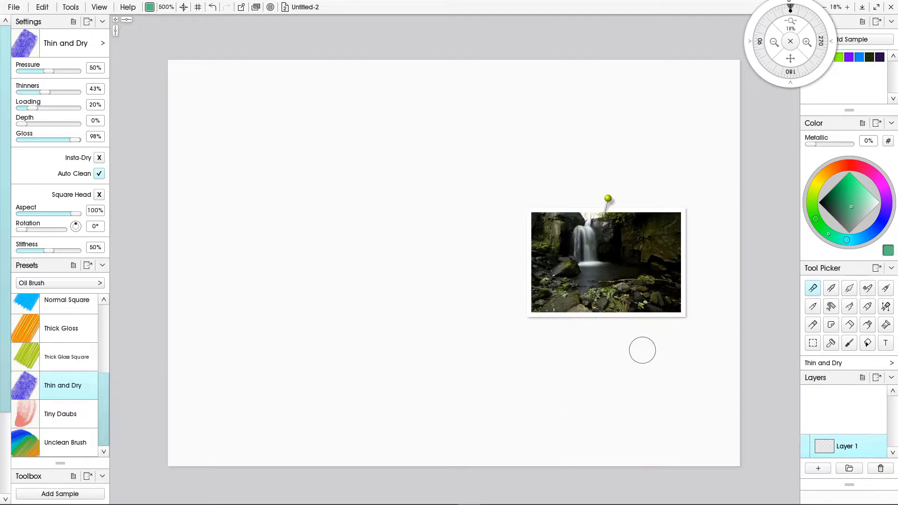
left_click_drag(663, 322, 892, 496)
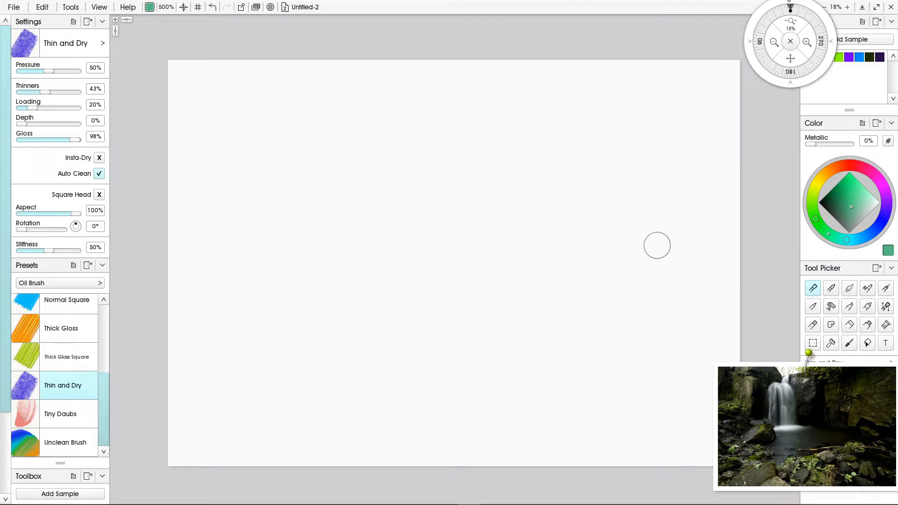
Set the canvas color to pale purple with RGB 185, 168, 208, and shift the reference photo slightly inward
left_click(98, 7)
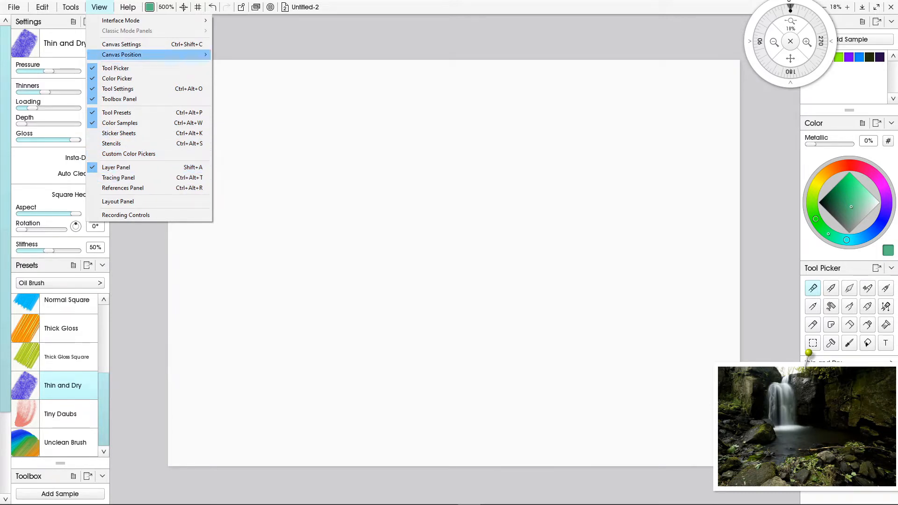
left_click(122, 44)
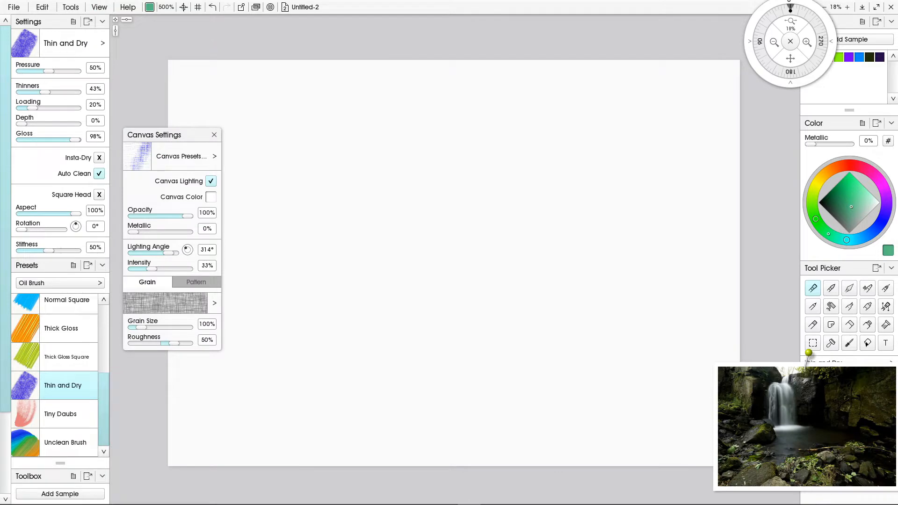
left_click(211, 197)
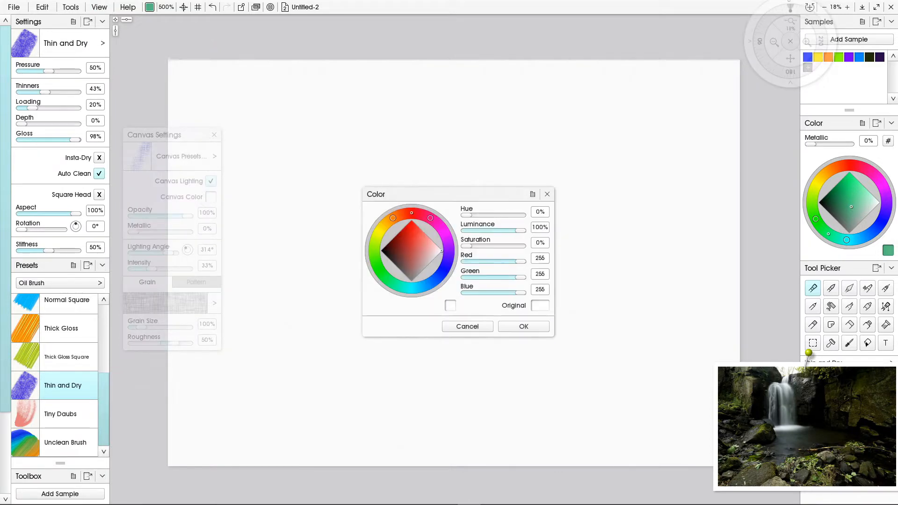
left_click_drag(412, 213, 374, 243)
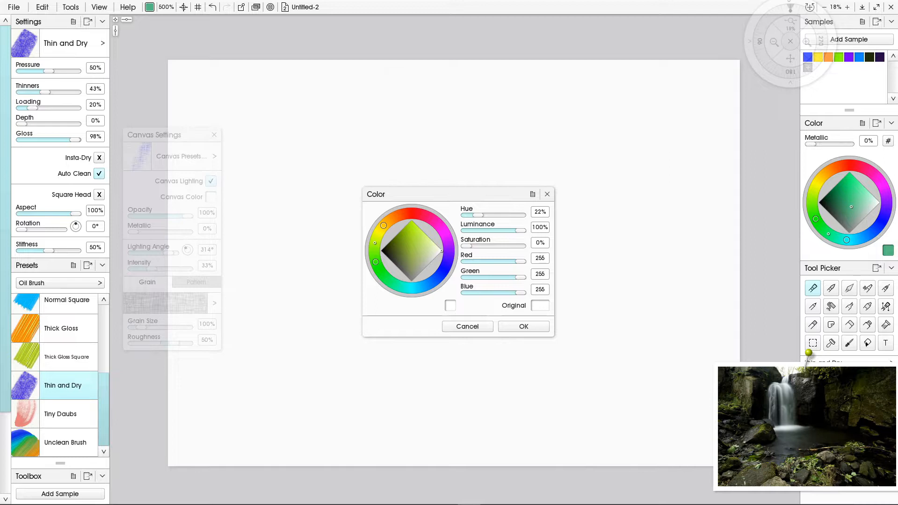
mouse_move(374, 243)
left_mouse_down()
mouse_move(449, 254)
mouse_move(417, 233)
mouse_move(424, 257)
left_mouse_up()
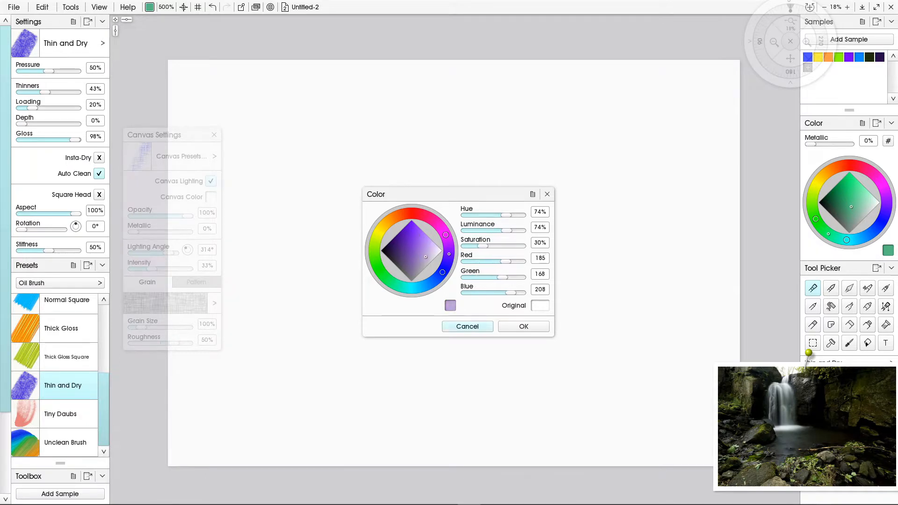
left_click(524, 326)
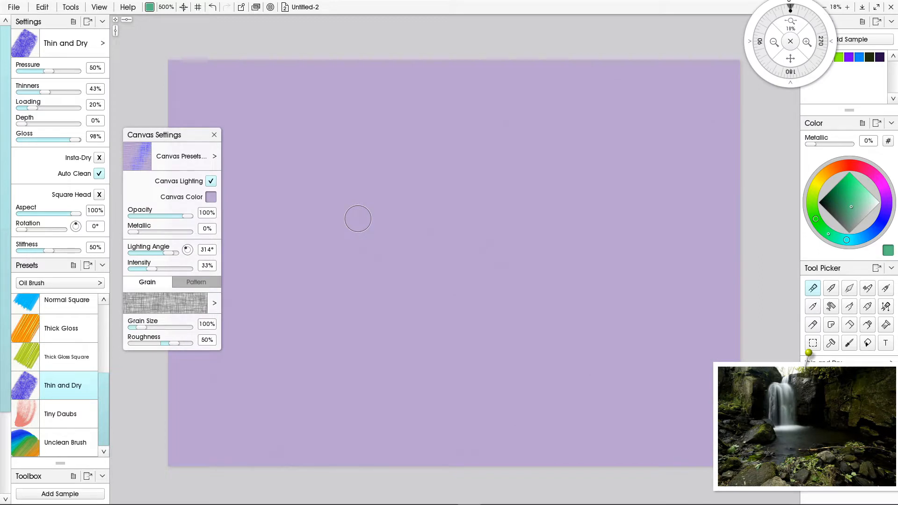
left_click_drag(892, 496, 858, 488)
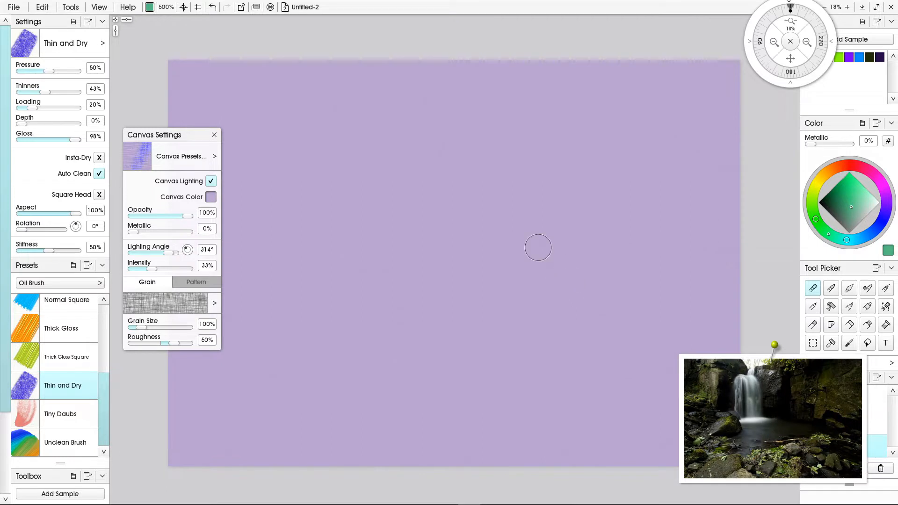
With the Unclean Brush oil preset in near-black green, sketch the sloping rock lip and the waterfall's right-hand edges
left_click(66, 442)
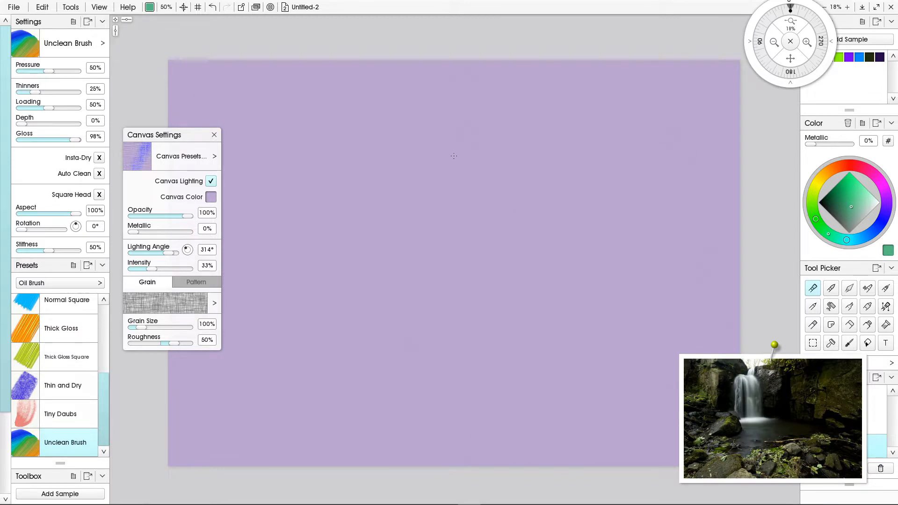
left_click(824, 202)
left_click_drag(490, 192, 444, 152)
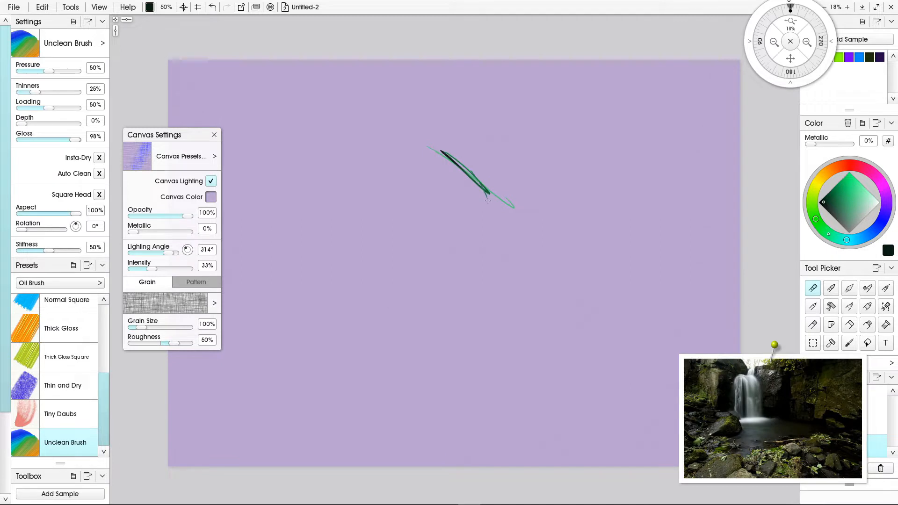
left_click_drag(487, 194, 493, 270)
left_click_drag(442, 162, 450, 231)
left_click_drag(450, 182, 453, 290)
left_click_drag(458, 196, 456, 271)
left_click_drag(457, 225, 464, 289)
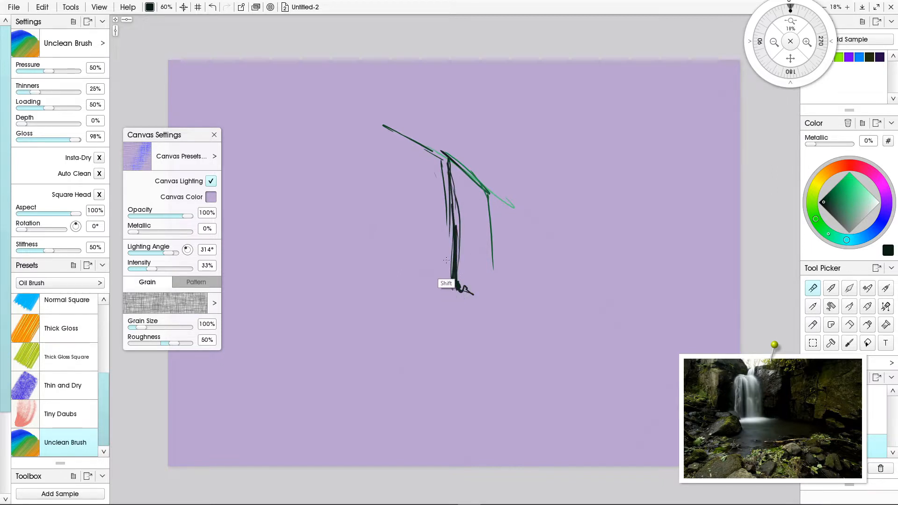
Enlarge the brush to 180%, thicken the rock edge's base, and sketch the pool's waterline and the waterfall's left edge
left_click_drag(459, 230, 471, 307)
mouse_move(459, 255)
left_mouse_down()
mouse_move(457, 299)
mouse_move(549, 320)
left_mouse_up()
left_click_drag(456, 311, 537, 320)
left_click_drag(501, 315, 607, 330)
left_click_drag(580, 327, 553, 323)
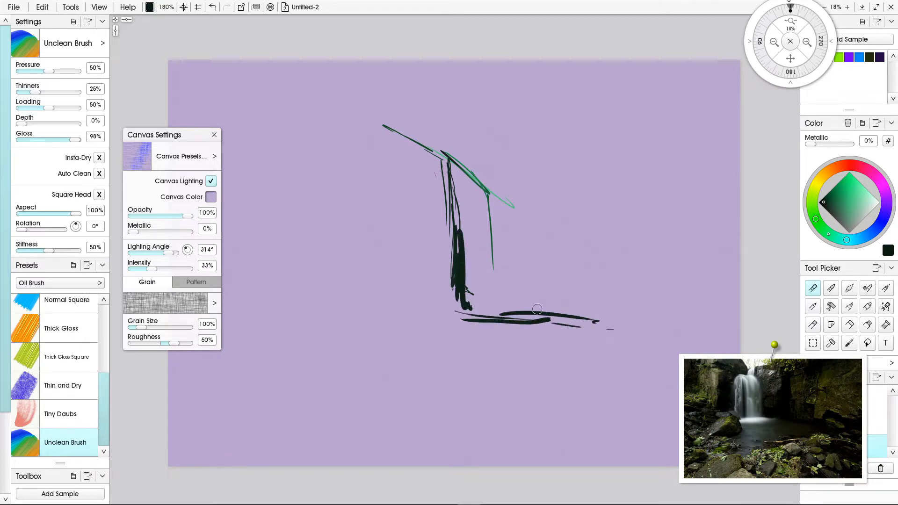
mouse_move(336, 150)
left_mouse_down()
mouse_move(380, 153)
mouse_move(408, 174)
mouse_move(381, 184)
mouse_move(388, 264)
left_mouse_up()
left_click(394, 284)
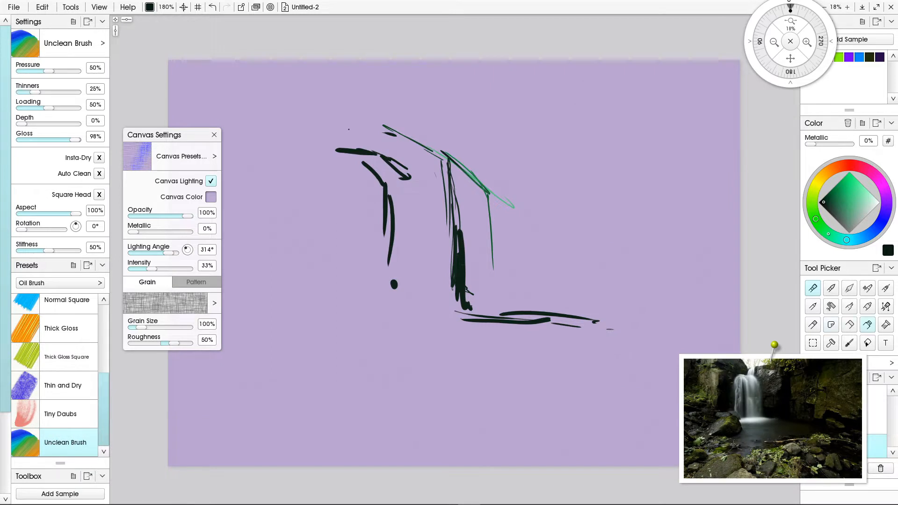
With the Tube tool's Hard Squeeze preset in pale green, lay thick paint strips down the waterfall's right section
left_click(868, 325)
left_click(874, 202)
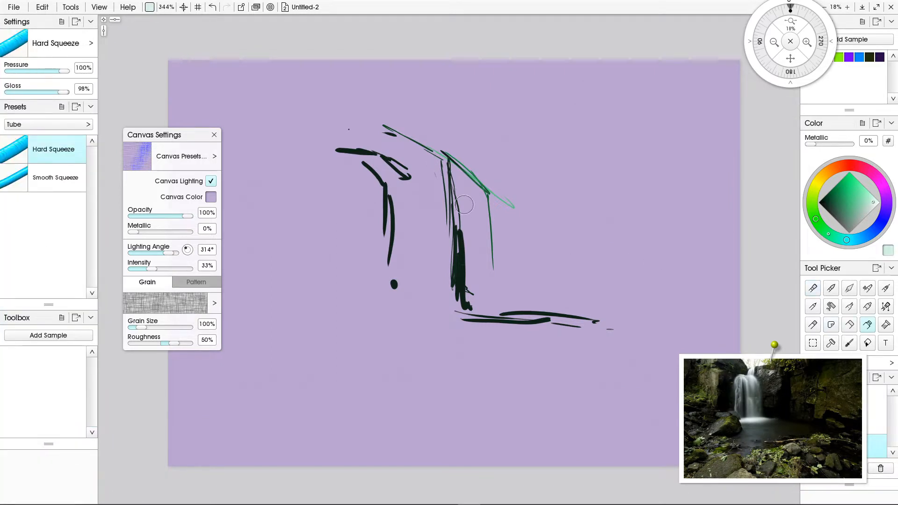
left_click_drag(462, 179, 468, 246)
left_click_drag(479, 202, 483, 300)
left_click_drag(484, 232, 481, 307)
Squeeze more thick pale green strips down the middle of the waterfall and around its upper left
left_click_drag(437, 178, 448, 299)
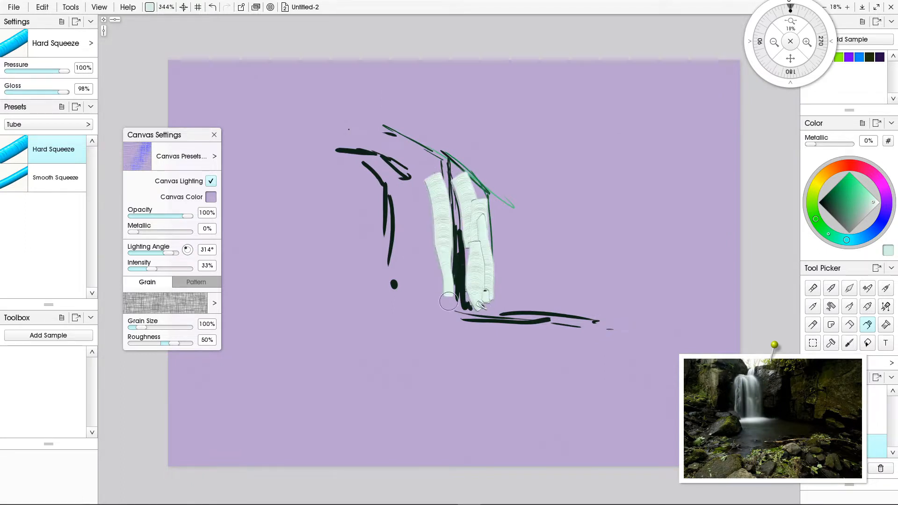
mouse_move(441, 210)
left_mouse_down()
mouse_move(443, 305)
mouse_move(428, 207)
mouse_move(432, 305)
left_mouse_up()
left_click_drag(407, 156, 436, 224)
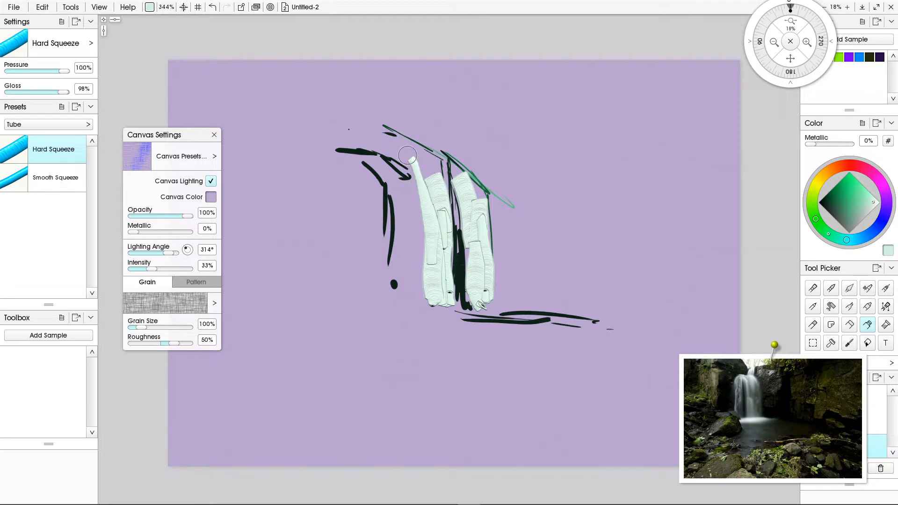
left_click_drag(406, 144, 428, 177)
mouse_move(393, 144)
left_mouse_down()
mouse_move(427, 157)
mouse_move(438, 181)
mouse_move(440, 288)
left_mouse_up()
mouse_move(414, 144)
left_mouse_down()
mouse_move(440, 104)
mouse_move(433, 128)
mouse_move(430, 107)
mouse_move(406, 123)
mouse_move(410, 150)
left_mouse_up()
Change the paint to pale blue and squeeze vertical strips over the waterfall's top and left section
left_click(828, 234)
mouse_move(424, 131)
left_mouse_down()
mouse_move(402, 153)
mouse_move(401, 178)
mouse_move(403, 157)
mouse_move(422, 192)
mouse_move(411, 163)
mouse_move(423, 213)
left_mouse_up()
mouse_move(405, 160)
left_mouse_down()
mouse_move(419, 217)
mouse_move(395, 163)
mouse_move(419, 236)
left_mouse_up()
mouse_move(395, 161)
left_mouse_down()
mouse_move(412, 273)
mouse_move(408, 258)
left_mouse_up()
left_click_drag(408, 209, 407, 219)
left_click(414, 299)
left_click_drag(378, 173, 381, 346)
left_click_drag(398, 238, 398, 323)
Squeeze long horizontal pale blue strips along the waterline at the foot of the waterfall
mouse_move(412, 269)
left_mouse_down()
mouse_move(417, 309)
mouse_move(438, 309)
mouse_move(443, 322)
mouse_move(528, 326)
left_mouse_up()
mouse_move(575, 330)
left_mouse_down()
mouse_move(407, 329)
mouse_move(417, 320)
left_mouse_up()
left_click_drag(380, 327, 506, 340)
With the Knife tool's Hard Out Smudge preset, smooth the right-hand strip and pull the waterline paint down into the pool
left_click(849, 288)
mouse_move(489, 203)
left_mouse_down()
mouse_move(477, 229)
mouse_move(477, 178)
mouse_move(475, 244)
mouse_move(476, 217)
mouse_move(447, 154)
mouse_move(480, 251)
mouse_move(481, 314)
mouse_move(487, 310)
mouse_move(500, 352)
mouse_move(350, 345)
mouse_move(447, 333)
mouse_move(463, 361)
mouse_move(472, 414)
mouse_move(490, 352)
mouse_move(486, 410)
mouse_move(522, 358)
mouse_move(534, 400)
left_mouse_up()
mouse_move(559, 330)
left_mouse_down()
mouse_move(562, 404)
mouse_move(572, 347)
mouse_move(581, 406)
left_mouse_up()
mouse_move(488, 337)
left_mouse_down()
mouse_move(525, 394)
mouse_move(528, 428)
left_mouse_up()
mouse_move(577, 340)
left_mouse_down()
mouse_move(670, 329)
mouse_move(375, 337)
mouse_move(382, 430)
left_mouse_up()
left_click_drag(340, 334, 335, 400)
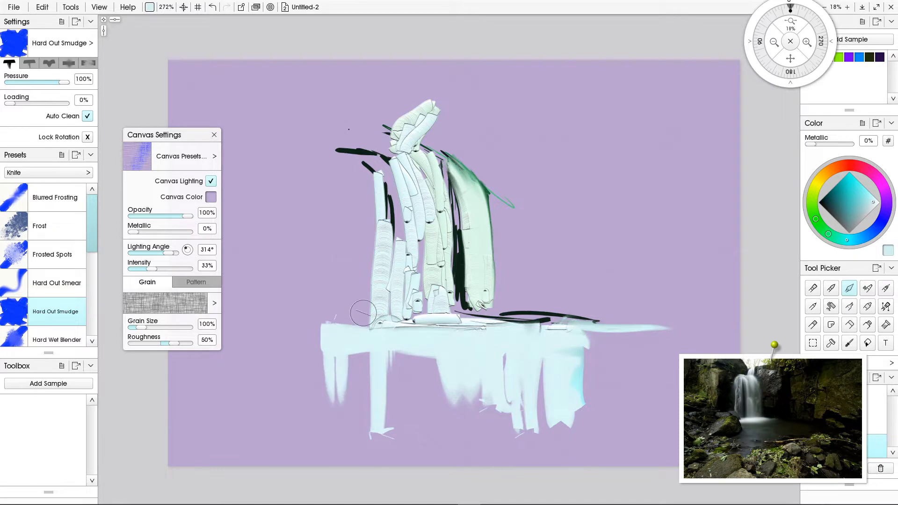
Smudge the centre strips of the waterfall smooth and spread the paint outward along its left edge
mouse_move(384, 187)
left_mouse_down()
mouse_move(386, 332)
mouse_move(407, 238)
mouse_move(419, 276)
left_mouse_up()
left_click_drag(429, 199, 434, 302)
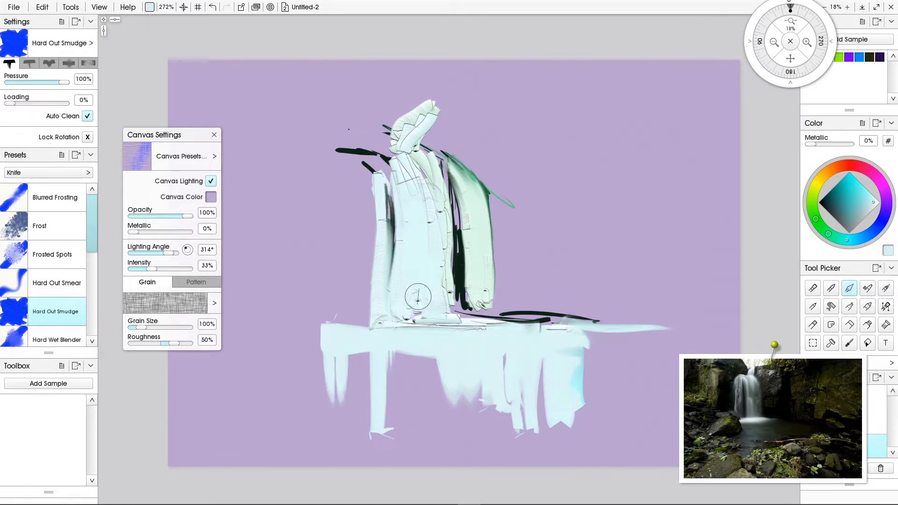
left_click_drag(374, 178, 367, 255)
left_click_drag(376, 219, 374, 330)
mouse_move(363, 171)
left_mouse_down()
mouse_move(342, 274)
mouse_move(360, 171)
mouse_move(359, 303)
left_mouse_up()
mouse_move(362, 245)
left_mouse_down()
mouse_move(374, 178)
mouse_move(351, 245)
left_mouse_up()
left_click_drag(372, 178, 334, 233)
mouse_move(373, 202)
left_mouse_down()
mouse_move(326, 248)
mouse_move(354, 257)
left_mouse_up()
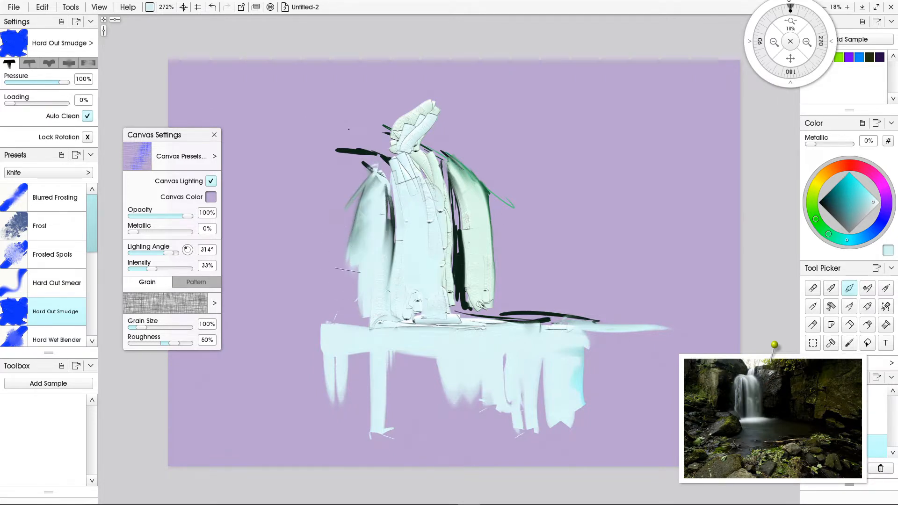
Smudge the paint at the waterfall's top into the falling water, and touch up its base and left edge
mouse_move(392, 131)
left_mouse_down()
mouse_move(386, 199)
mouse_move(391, 188)
left_mouse_up()
left_click_drag(398, 154, 423, 188)
mouse_move(391, 126)
left_mouse_down()
mouse_move(411, 189)
mouse_move(422, 181)
left_mouse_up()
mouse_move(421, 117)
left_mouse_down()
mouse_move(410, 107)
mouse_move(438, 100)
left_mouse_up()
mouse_move(417, 136)
left_mouse_down()
mouse_move(449, 103)
mouse_move(456, 110)
left_mouse_up()
mouse_move(404, 124)
left_mouse_down()
mouse_move(399, 151)
mouse_move(380, 141)
mouse_move(412, 162)
mouse_move(437, 201)
left_mouse_up()
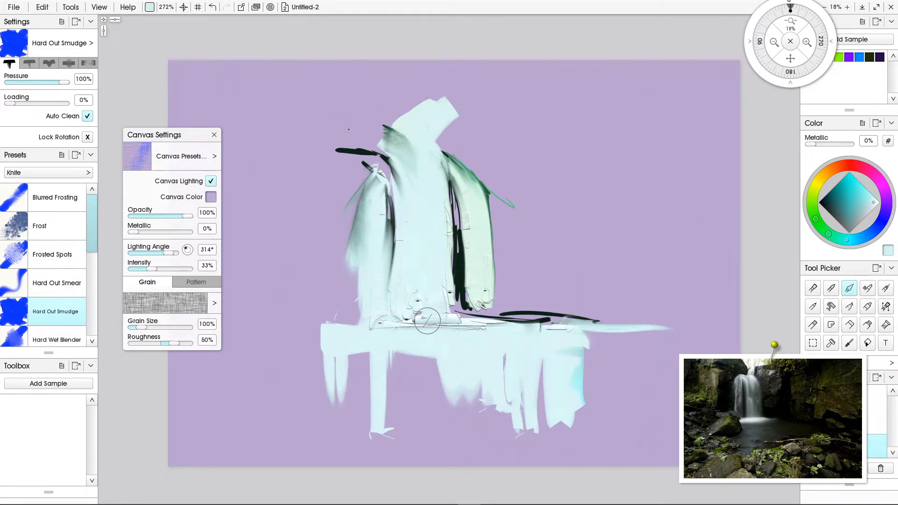
mouse_move(427, 321)
left_mouse_down()
mouse_move(459, 329)
mouse_move(411, 327)
left_mouse_up()
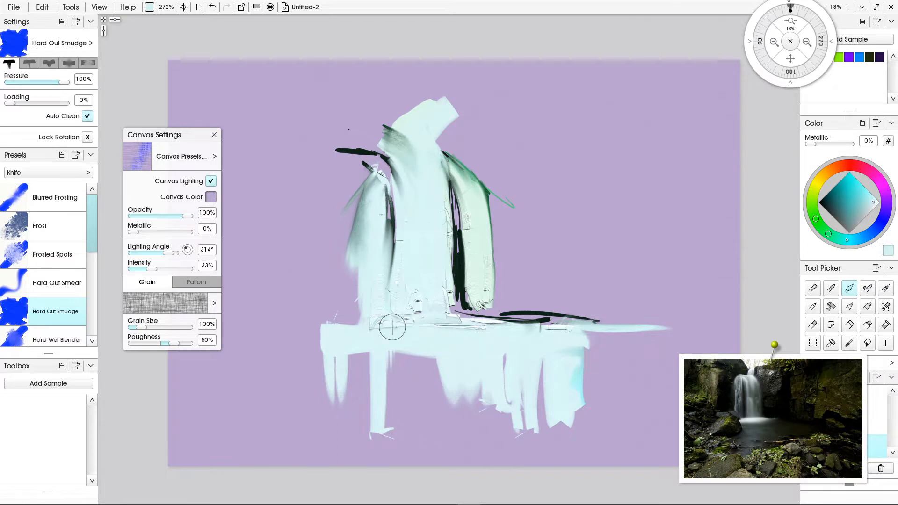
left_click_drag(355, 202, 362, 273)
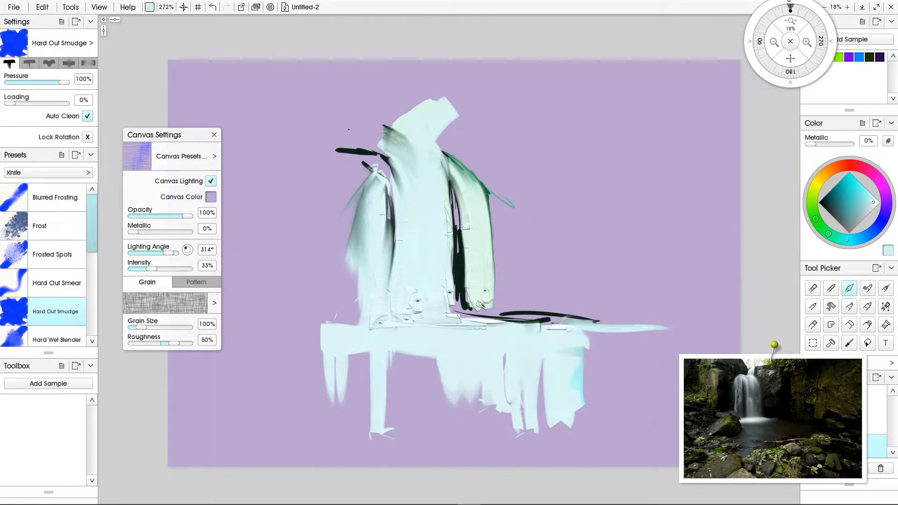
With the Unclean Brush, darken the gap between the left and central streams with mid-tone and dark teal strokes
left_click(813, 288)
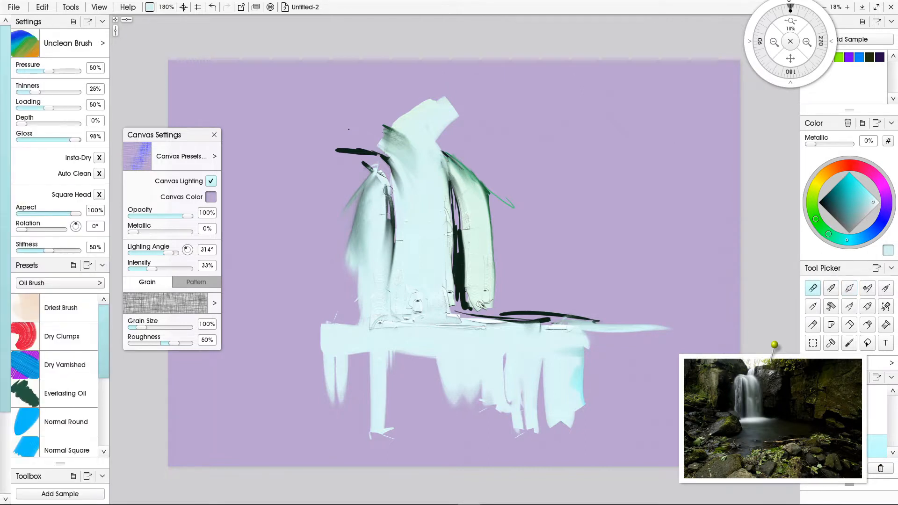
left_click(839, 214)
left_click_drag(382, 169, 396, 287)
left_click(828, 205)
mouse_move(394, 216)
left_mouse_down()
mouse_move(396, 290)
mouse_move(390, 200)
mouse_move(396, 300)
left_mouse_up()
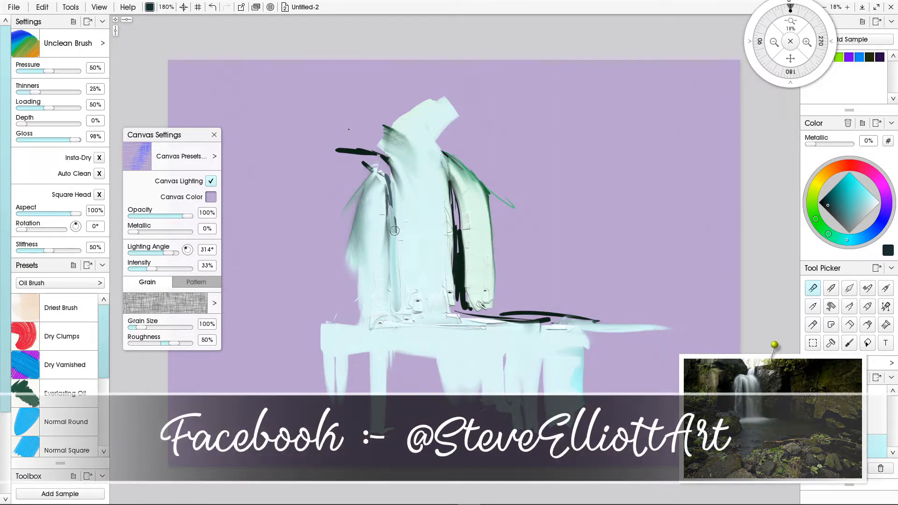
left_click_drag(392, 216, 396, 294)
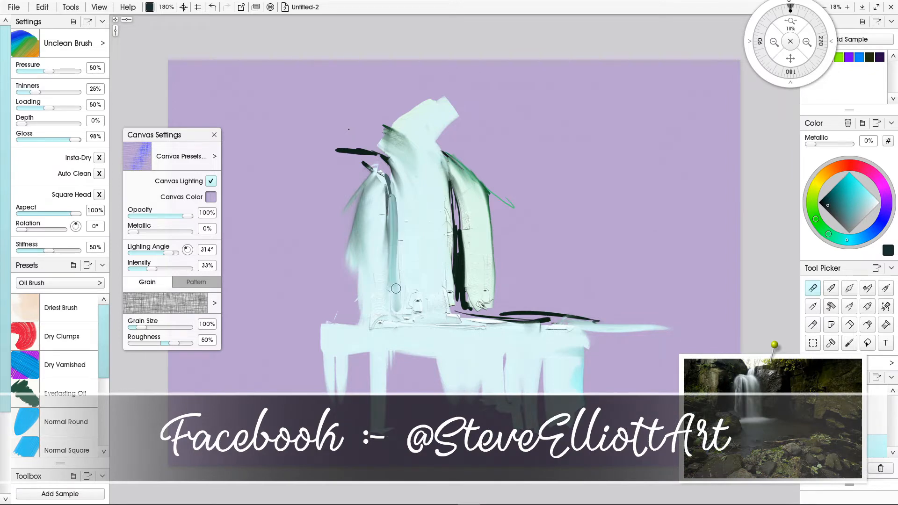
Paint dark teal vertical strokes down the outer left edge of the waterfall
left_click_drag(357, 189, 359, 286)
left_click_drag(369, 226, 357, 327)
left_click_drag(343, 238, 349, 304)
left_click_drag(344, 264, 347, 315)
Change the color to near-black and paint rock shadows along the waterfall's left side, base and upper-left shoulder
left_click_drag(828, 205, 821, 201)
left_click_drag(346, 224, 350, 302)
left_click_drag(352, 239, 352, 319)
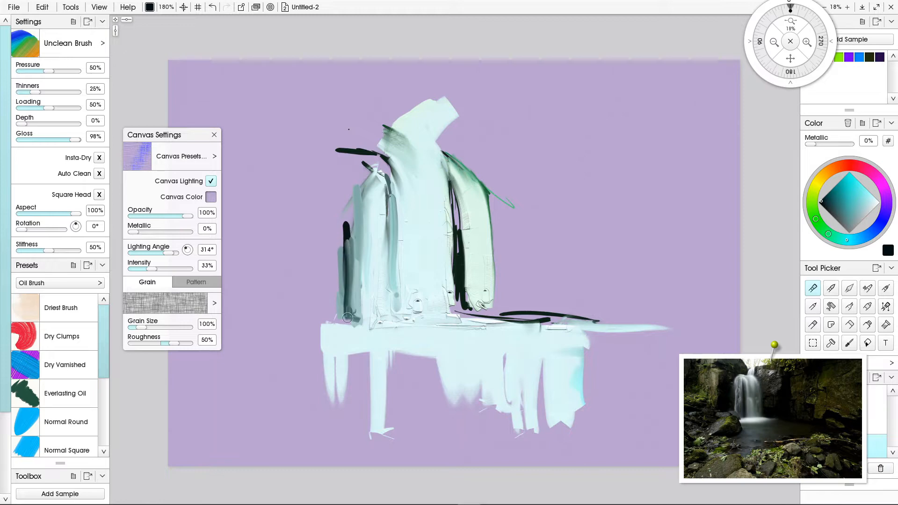
left_click_drag(346, 281, 342, 318)
mouse_move(348, 296)
left_mouse_down()
mouse_move(323, 303)
mouse_move(364, 321)
left_mouse_up()
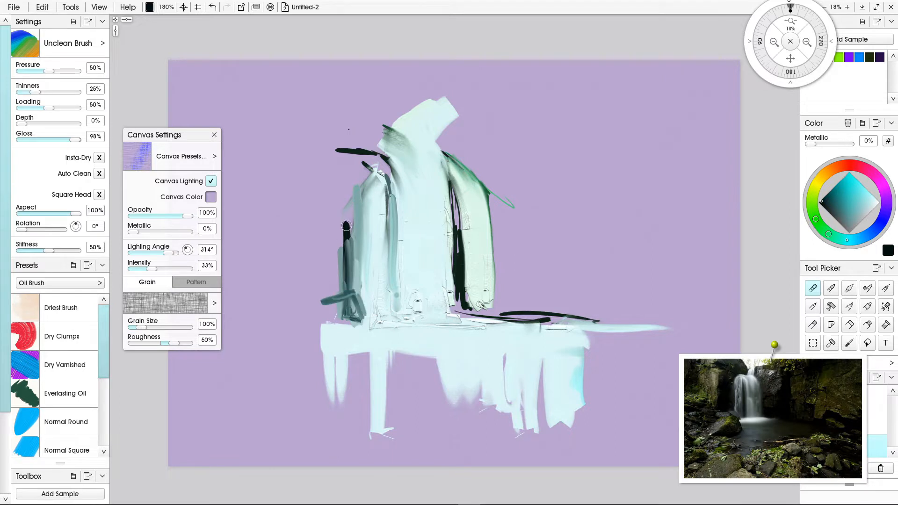
left_click_drag(356, 188, 349, 246)
mouse_move(368, 158)
left_mouse_down()
mouse_move(357, 168)
mouse_move(391, 166)
mouse_move(348, 178)
mouse_move(365, 161)
mouse_move(344, 192)
mouse_move(352, 250)
left_mouse_up()
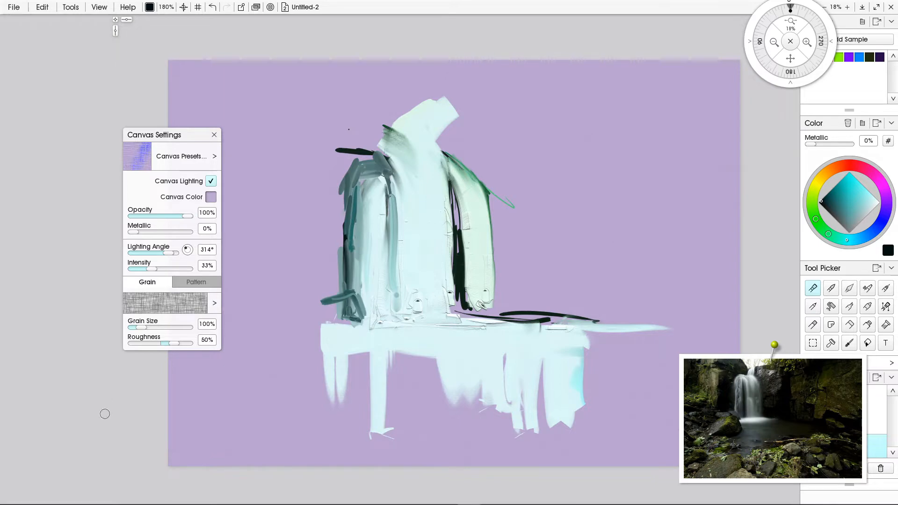
Select the Normal Square oil brush preset at 360% size and paint a near-black rock wall along the waterfall's left side
scroll(54, 375, "down", 1)
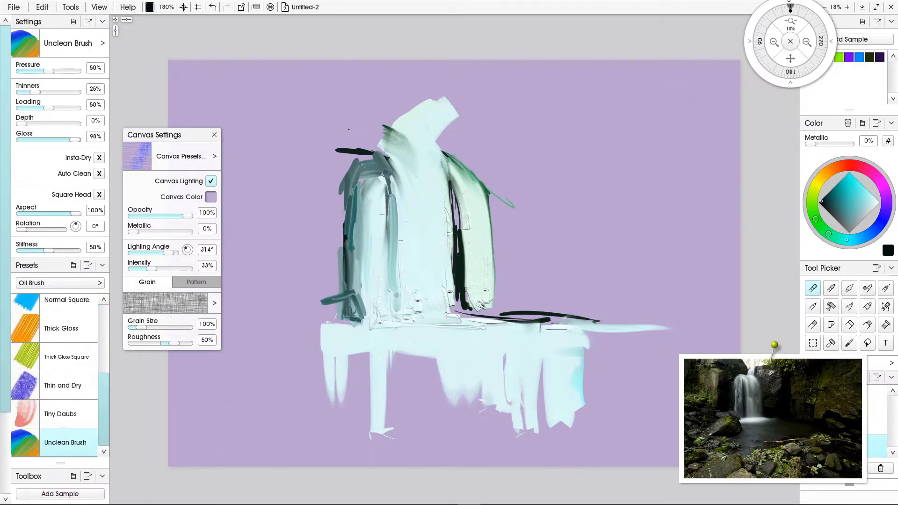
scroll(54, 375, "up", 4)
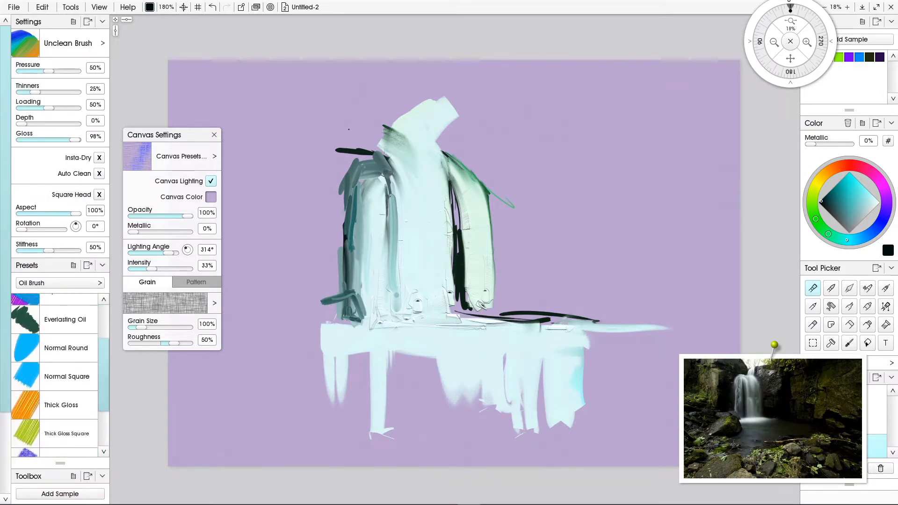
scroll(54, 374, "up", 1)
left_click(67, 424)
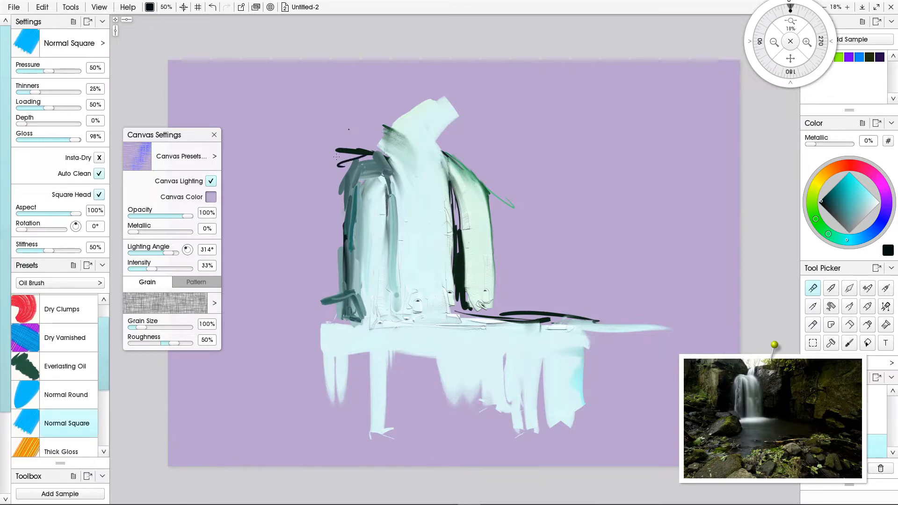
mouse_move(338, 160)
left_mouse_down("shift")
mouse_move(362, 157)
mouse_move(349, 145)
mouse_move(382, 162)
mouse_move(339, 169)
mouse_move(336, 211)
mouse_move(330, 201)
mouse_move(319, 227)
left_mouse_up("shift")
left_click_drag(323, 185, 320, 241)
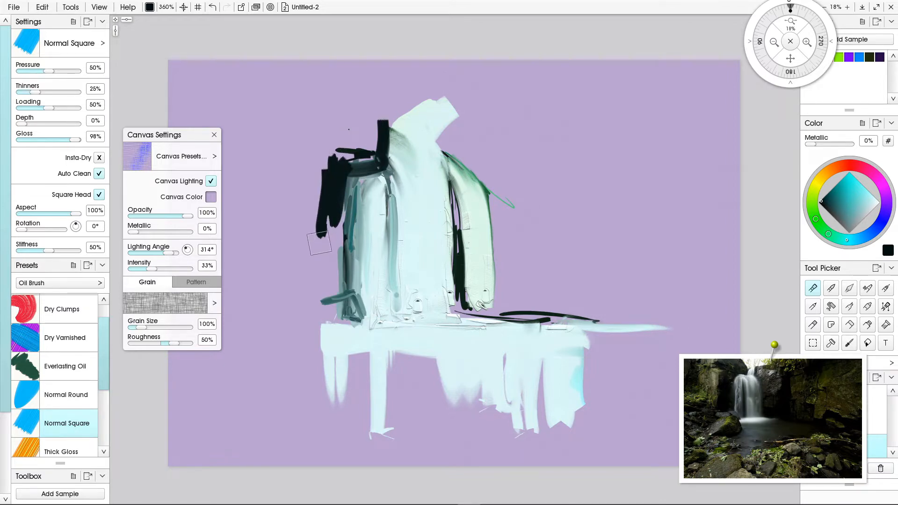
left_click_drag(316, 181, 319, 272)
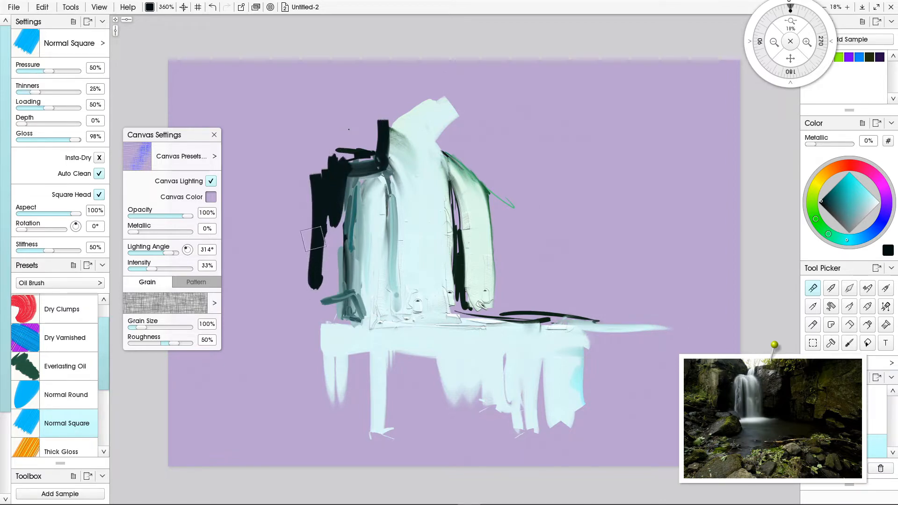
mouse_move(325, 218)
left_mouse_down()
mouse_move(310, 231)
mouse_move(308, 322)
left_mouse_up()
mouse_move(330, 202)
left_mouse_down()
mouse_move(328, 290)
mouse_move(340, 265)
mouse_move(338, 323)
left_mouse_up()
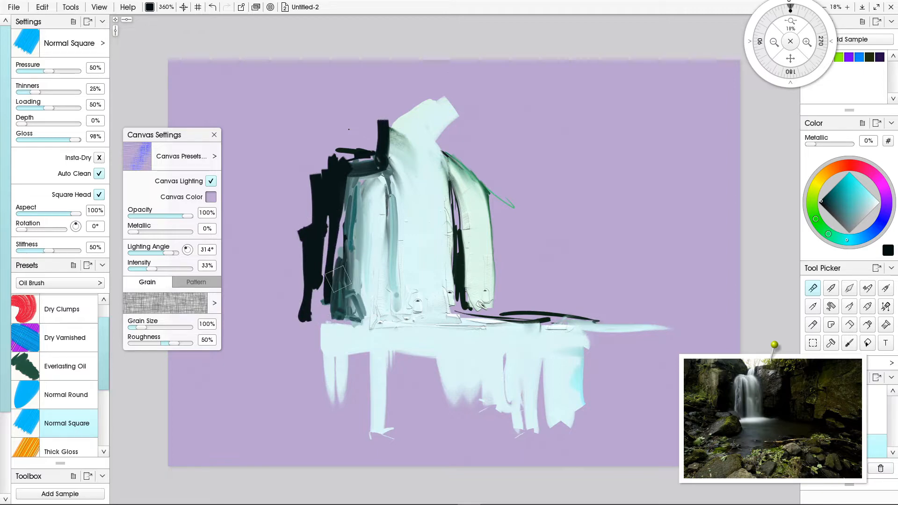
left_click_drag(309, 270, 333, 311)
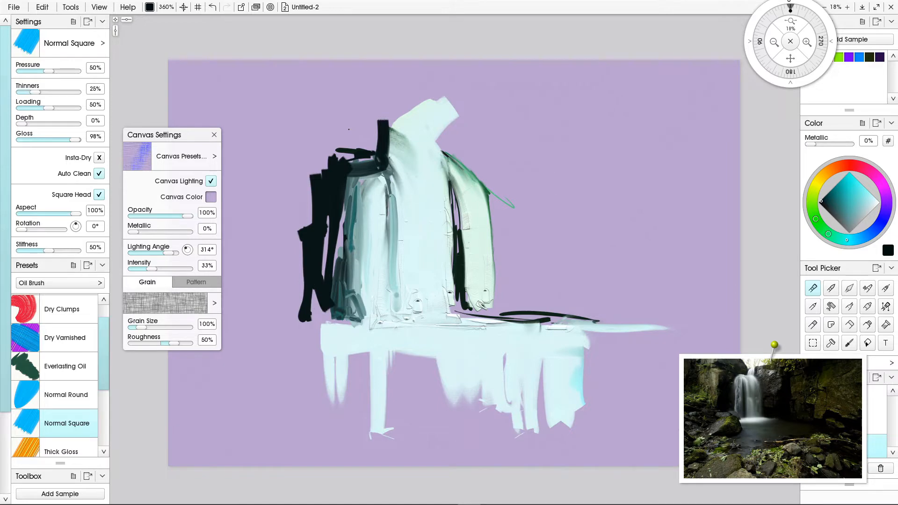
Change the color to periwinkle blue and paint a small rock at the waterfall's lower-left base
left_click_drag(821, 202, 878, 227)
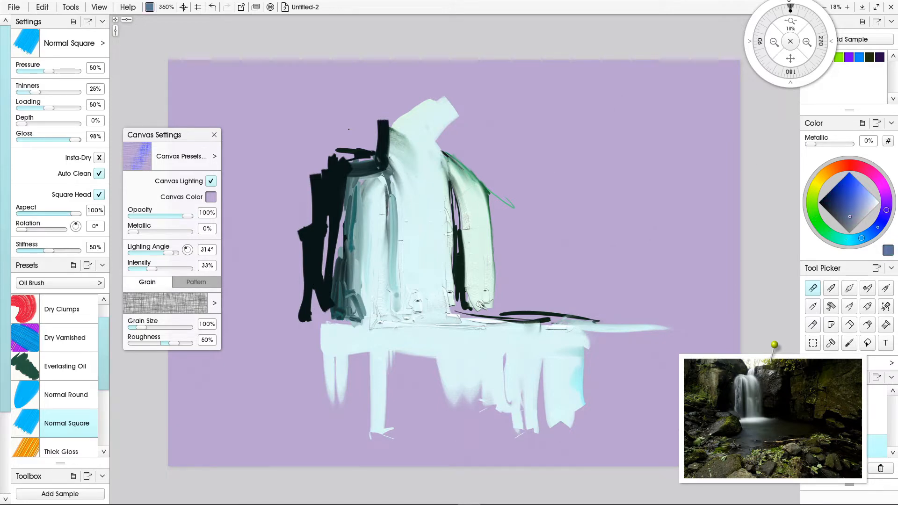
mouse_move(314, 313)
left_mouse_down()
mouse_move(339, 300)
mouse_move(352, 305)
mouse_move(350, 317)
mouse_move(346, 292)
left_mouse_up()
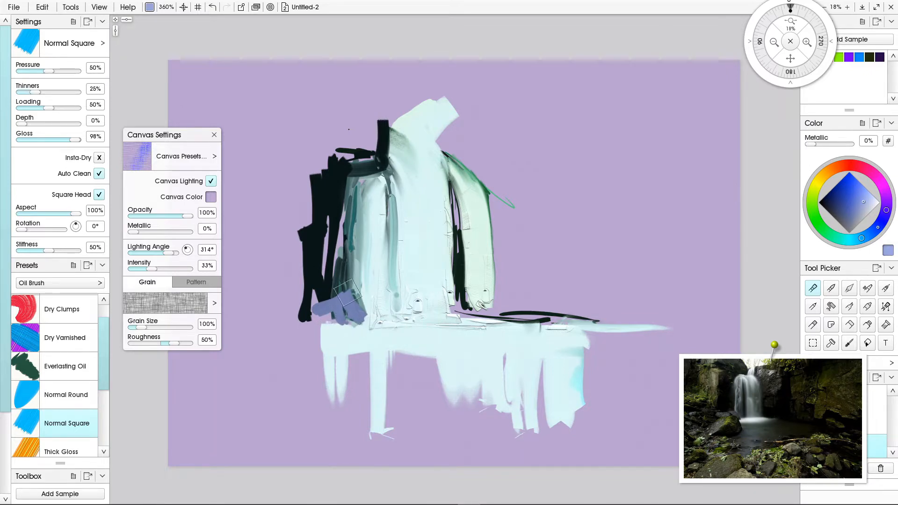
left_click_drag(347, 291, 359, 314)
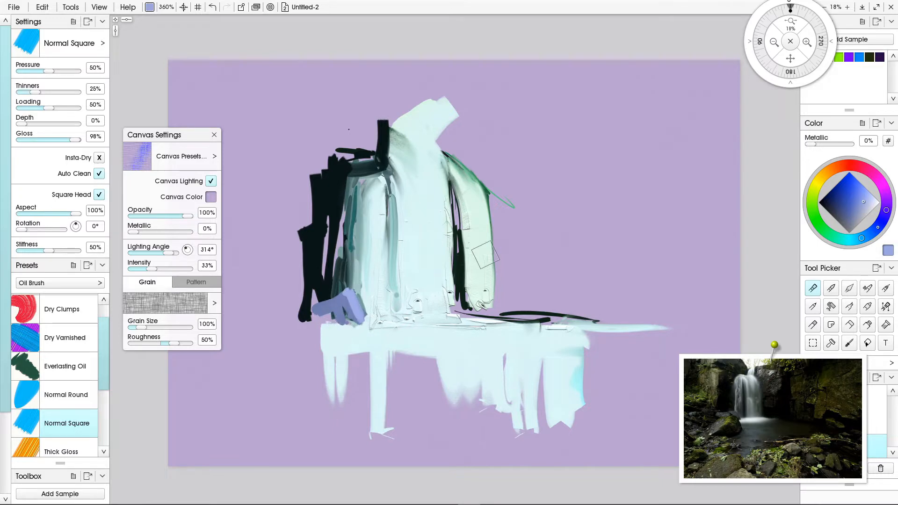
Sample the near-black rock color and block in a large boulder below and left of the waterfall's base
left_click(318, 288, "alt")
left_click_drag(315, 302, 336, 320)
mouse_move(277, 291)
left_mouse_down()
mouse_move(306, 307)
mouse_move(313, 294)
mouse_move(295, 285)
left_mouse_up()
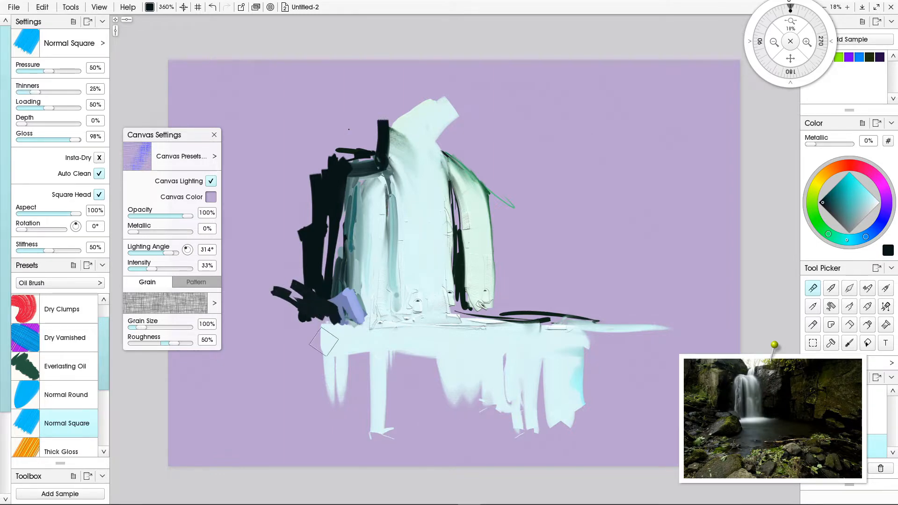
mouse_move(322, 330)
left_mouse_down()
mouse_move(350, 334)
mouse_move(340, 323)
mouse_move(358, 359)
mouse_move(300, 326)
mouse_move(342, 350)
mouse_move(277, 326)
mouse_move(334, 330)
mouse_move(359, 372)
mouse_move(270, 377)
mouse_move(350, 372)
mouse_move(269, 357)
mouse_move(311, 335)
mouse_move(302, 332)
mouse_move(251, 372)
mouse_move(343, 363)
mouse_move(238, 385)
mouse_move(260, 372)
left_mouse_up()
mouse_move(286, 316)
left_mouse_down()
mouse_move(264, 333)
mouse_move(285, 333)
left_mouse_up()
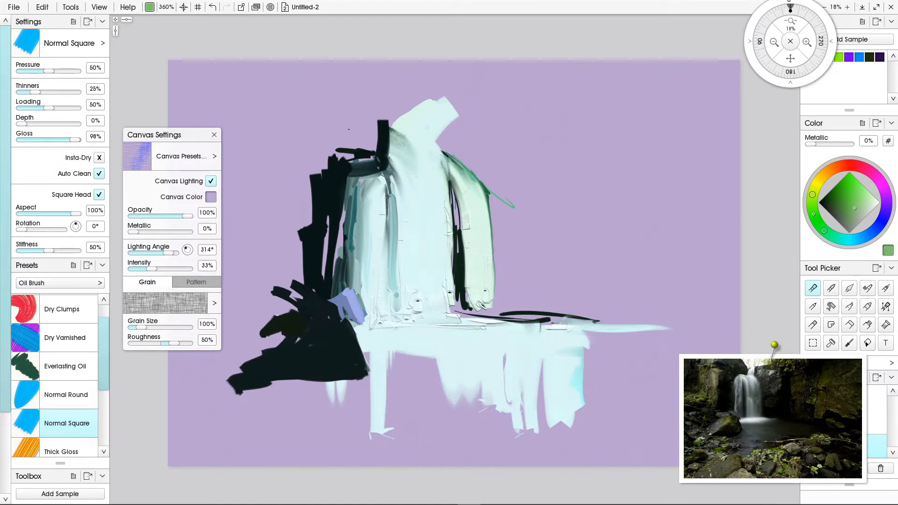
Change the color to yellow-green and paint mossy highlights on the upper part of the boulder
left_click(815, 187)
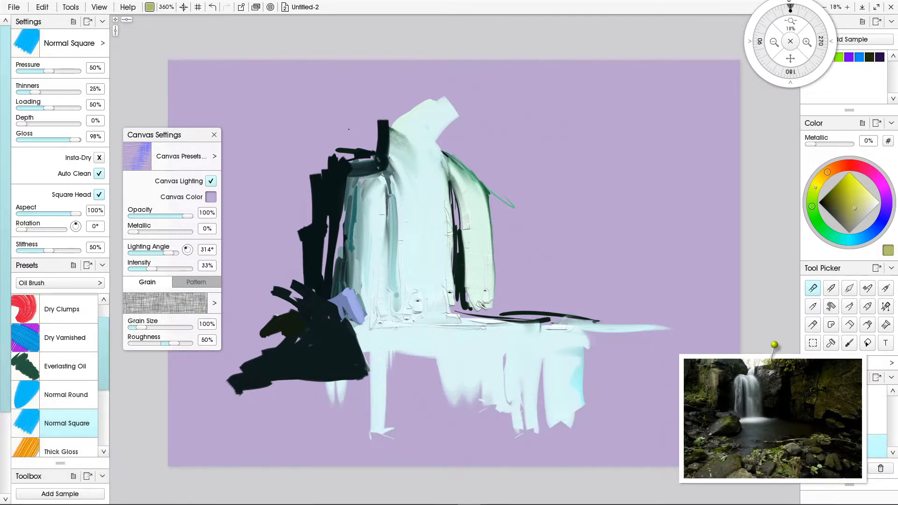
left_click_drag(814, 190, 813, 193)
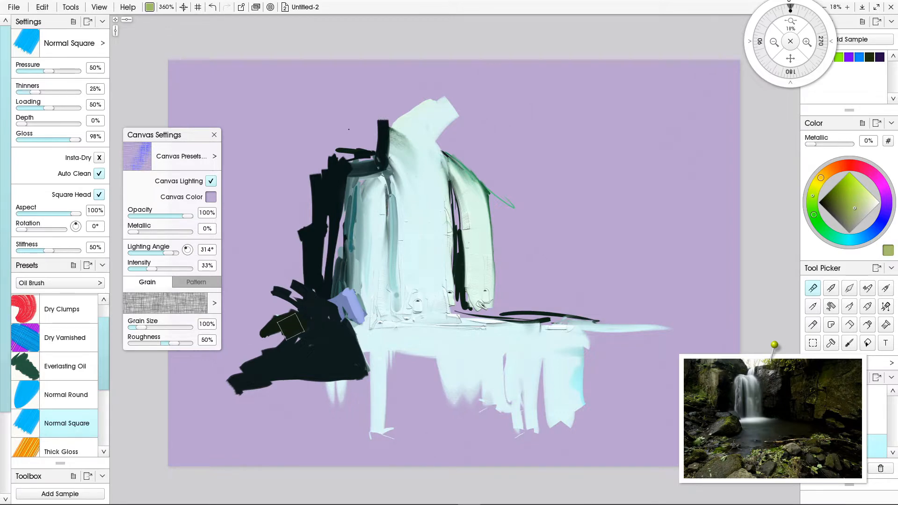
mouse_move(294, 325)
left_mouse_down()
mouse_move(309, 311)
mouse_move(291, 347)
left_mouse_up()
mouse_move(307, 313)
left_mouse_down()
mouse_move(292, 348)
mouse_move(276, 318)
mouse_move(300, 307)
left_mouse_up()
Paint sampled near-black and periwinkle strokes on the boulder's left side, and close the Canvas Settings panel
left_click(268, 377, "alt")
mouse_move(252, 351)
left_mouse_down()
mouse_move(274, 343)
mouse_move(276, 355)
mouse_move(284, 327)
mouse_move(266, 340)
mouse_move(274, 344)
mouse_move(255, 338)
mouse_move(266, 312)
mouse_move(245, 334)
mouse_move(236, 354)
mouse_move(269, 345)
mouse_move(266, 337)
mouse_move(242, 372)
left_mouse_up()
left_click(350, 299, "alt")
left_click(252, 371)
left_click_drag(188, 135, 185, 126)
left_click(212, 127)
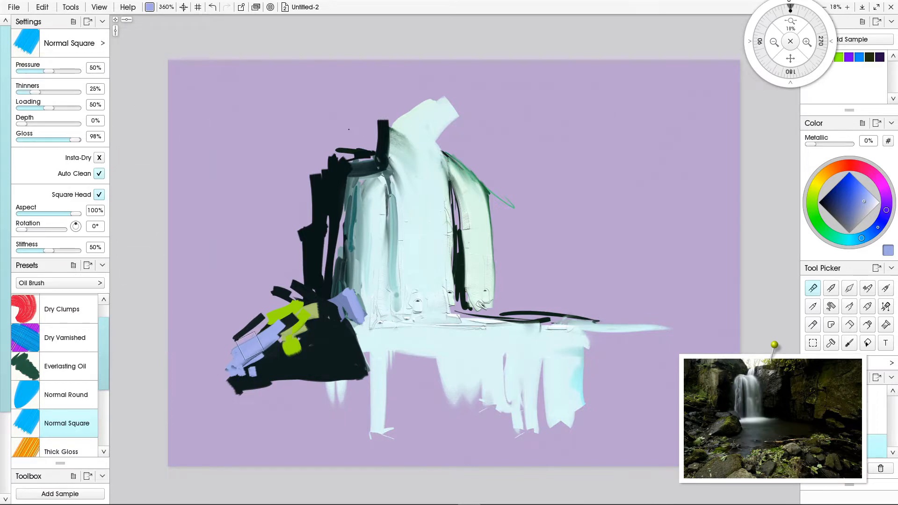
Extend the periwinkle strokes over the boulder's left and lower edges, and paint near-black down its right side
mouse_move(275, 320)
left_mouse_down()
mouse_move(233, 363)
mouse_move(274, 338)
mouse_move(226, 382)
mouse_move(268, 381)
mouse_move(264, 391)
mouse_move(301, 385)
left_mouse_up()
mouse_move(256, 412)
left_mouse_down()
mouse_move(297, 410)
mouse_move(254, 419)
mouse_move(265, 398)
mouse_move(308, 396)
mouse_move(319, 385)
mouse_move(310, 394)
mouse_move(344, 393)
mouse_move(340, 399)
mouse_move(327, 403)
mouse_move(330, 388)
mouse_move(360, 381)
mouse_move(357, 370)
mouse_move(360, 391)
mouse_move(369, 361)
mouse_move(365, 423)
left_mouse_up()
key("alt")
left_click(297, 367, "alt")
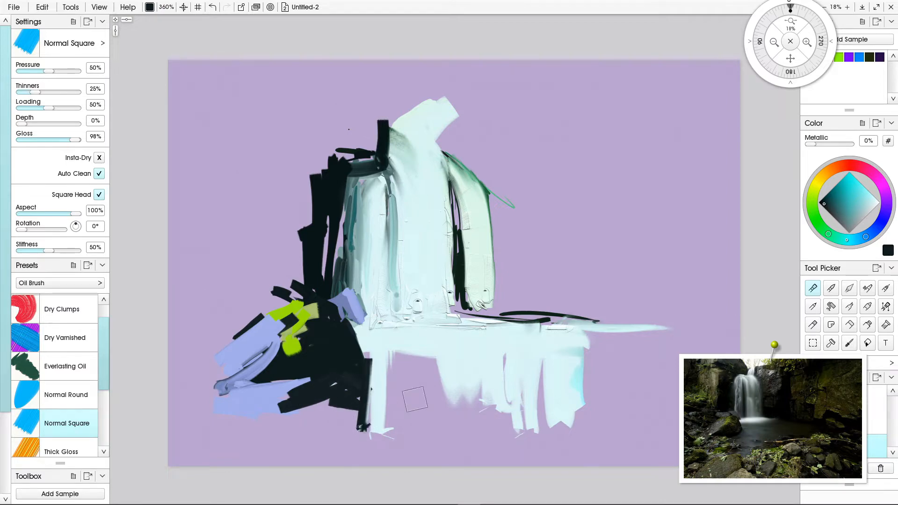
Sample the olive green and paint broad vertical foliage strokes left of the rock wall, up toward the waterfall's top
left_click_drag(308, 180, 304, 282)
left_click(312, 330, "alt")
mouse_move(292, 184)
left_mouse_down()
mouse_move(293, 247)
mouse_move(302, 215)
mouse_move(288, 175)
mouse_move(275, 177)
mouse_move(267, 275)
mouse_move(289, 248)
left_mouse_up()
left_click_drag(304, 210, 301, 287)
mouse_move(276, 164)
left_mouse_down()
mouse_move(320, 147)
mouse_move(300, 174)
mouse_move(337, 148)
mouse_move(298, 162)
mouse_move(300, 151)
mouse_move(278, 155)
left_mouse_up()
mouse_move(297, 90)
left_mouse_down()
mouse_move(298, 143)
mouse_move(312, 101)
mouse_move(321, 127)
mouse_move(286, 162)
mouse_move(279, 83)
mouse_move(276, 177)
mouse_move(304, 131)
mouse_move(339, 125)
mouse_move(298, 135)
mouse_move(318, 114)
left_mouse_up()
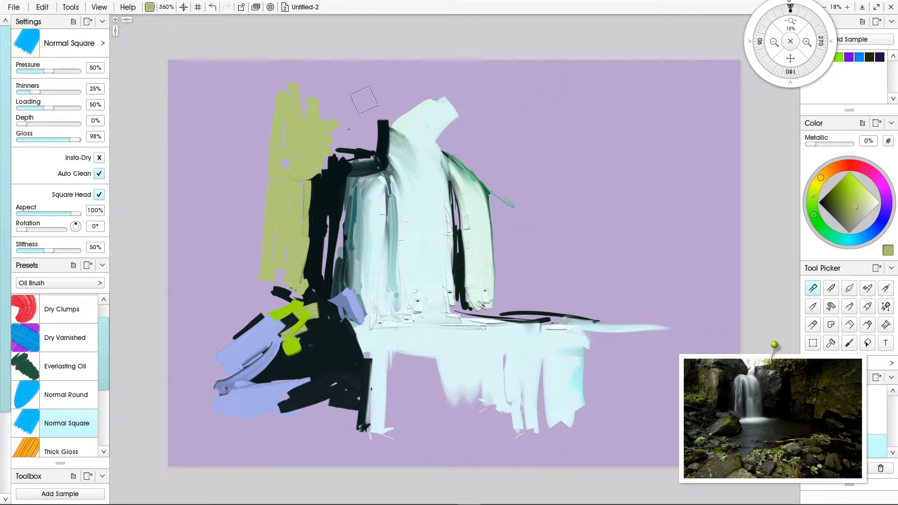
mouse_move(380, 122)
left_mouse_down()
mouse_move(311, 62)
mouse_move(348, 110)
mouse_move(377, 115)
left_mouse_up()
Paint light blue strokes fanning up and left from the waterfall's top, and cross them with sampled dark branch strokes
left_click(858, 239)
mouse_move(314, 61)
left_mouse_down()
mouse_move(357, 105)
mouse_move(301, 57)
mouse_move(311, 73)
mouse_move(282, 56)
mouse_move(320, 115)
mouse_move(292, 79)
mouse_move(310, 118)
mouse_move(359, 125)
mouse_move(370, 113)
mouse_move(371, 125)
mouse_move(377, 113)
mouse_move(377, 150)
mouse_move(381, 140)
mouse_move(331, 67)
mouse_move(379, 122)
mouse_move(326, 93)
mouse_move(372, 126)
mouse_move(326, 124)
mouse_move(358, 135)
mouse_move(282, 89)
left_mouse_up()
mouse_move(364, 144)
left_mouse_down()
mouse_move(328, 138)
mouse_move(351, 152)
mouse_move(322, 150)
left_mouse_up()
left_click(362, 169, "alt")
mouse_move(377, 159)
left_mouse_down()
mouse_move(305, 121)
mouse_move(307, 145)
mouse_move(337, 160)
mouse_move(300, 116)
mouse_move(363, 154)
mouse_move(268, 135)
mouse_move(291, 151)
mouse_move(261, 168)
mouse_move(248, 132)
mouse_move(233, 139)
left_mouse_up()
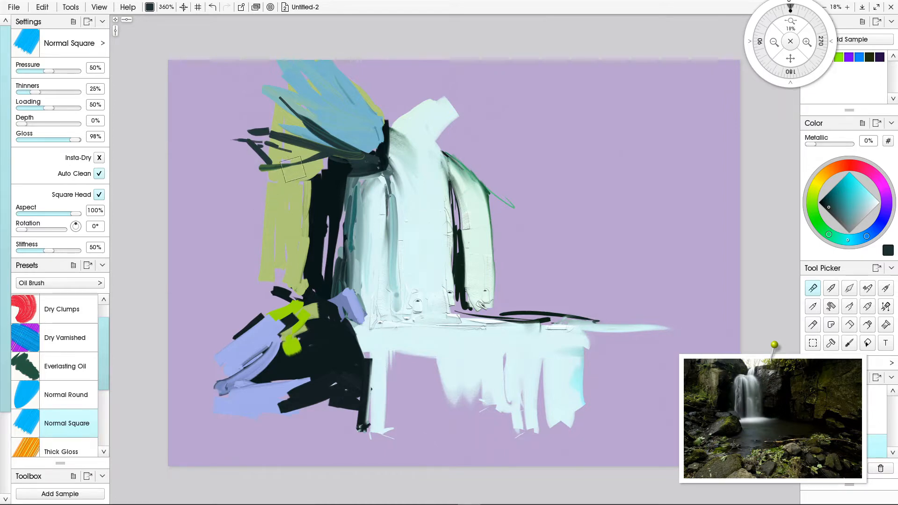
Widen the rock wall left of the waterfall with dark teal vertical strokes over the olive green area
left_click_drag(302, 159, 284, 258)
mouse_move(330, 154)
left_mouse_down()
mouse_move(303, 165)
mouse_move(300, 274)
left_mouse_up()
left_click_drag(300, 177, 287, 264)
left_click_drag(283, 231, 281, 293)
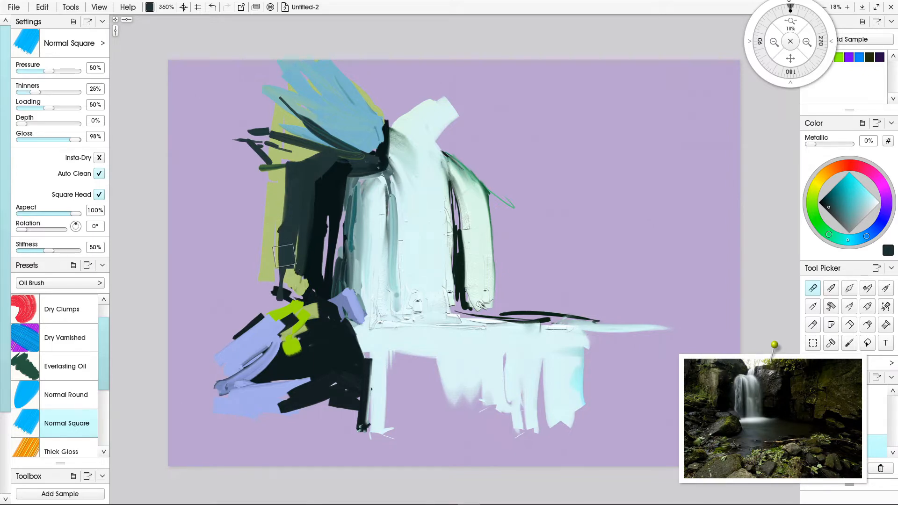
mouse_move(289, 230)
left_mouse_down()
mouse_move(291, 291)
mouse_move(304, 260)
mouse_move(305, 292)
left_mouse_up()
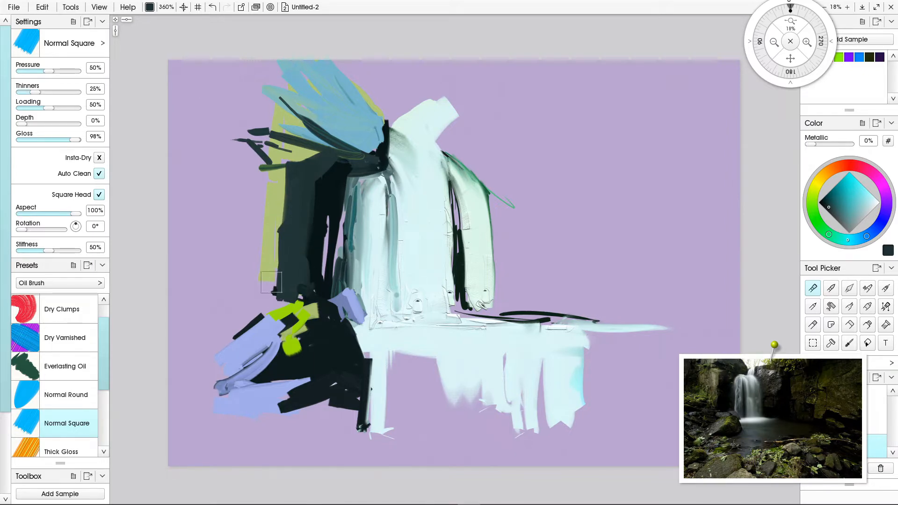
left_click_drag(287, 236, 270, 296)
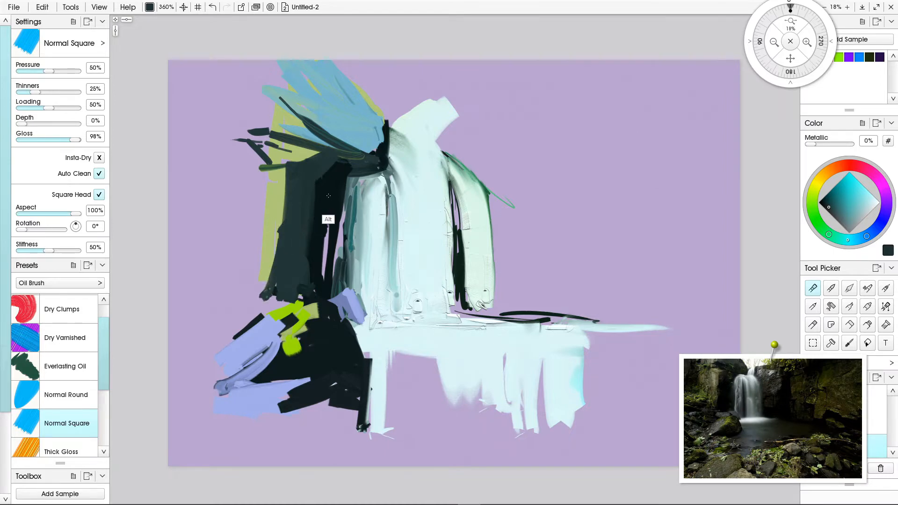
Paint near-black strokes down the rock wall's foot and along the boulder's upper edge, and add a periwinkle rock between them
left_click(327, 220, "alt")
mouse_move(296, 234)
left_mouse_down()
mouse_move(270, 298)
mouse_move(280, 306)
mouse_move(293, 302)
mouse_move(271, 300)
mouse_move(309, 298)
left_mouse_up()
mouse_move(260, 318)
left_mouse_down()
mouse_move(236, 333)
mouse_move(225, 318)
left_mouse_up()
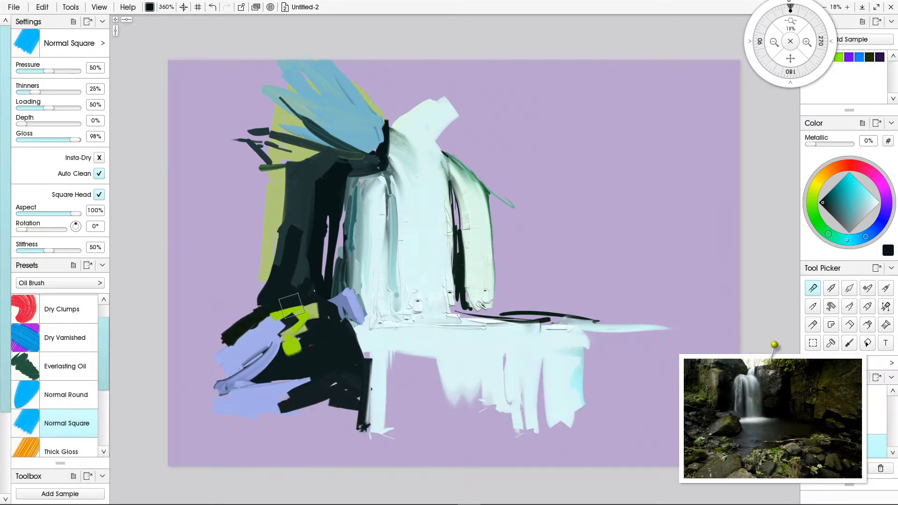
left_click_drag(305, 302, 223, 346)
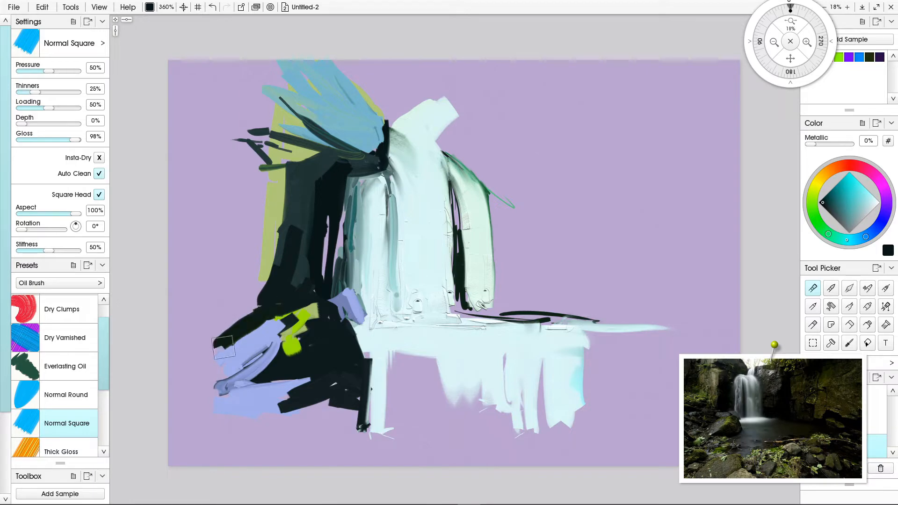
left_click(257, 343, "alt")
mouse_move(318, 294)
left_mouse_down()
mouse_move(279, 288)
mouse_move(296, 299)
mouse_move(272, 296)
left_mouse_up()
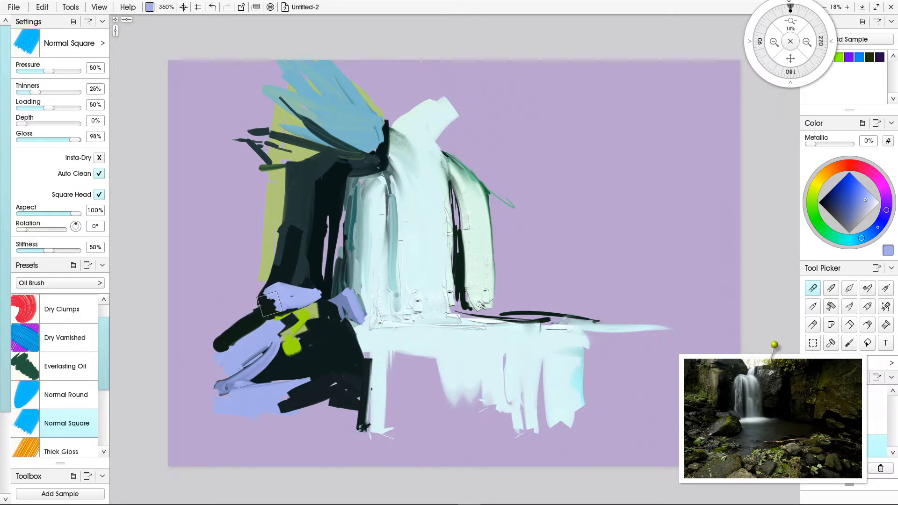
Extend the foliage further left with sampled olive green strokes, and paint light blue strokes across its top
left_click(271, 222, "alt")
left_click_drag(265, 173, 259, 254)
mouse_move(258, 174)
left_mouse_down()
mouse_move(250, 253)
mouse_move(237, 251)
mouse_move(232, 91)
mouse_move(253, 70)
mouse_move(271, 99)
left_mouse_up()
mouse_move(272, 54)
left_mouse_down()
mouse_move(281, 105)
mouse_move(259, 103)
left_mouse_up()
left_click(299, 99, "alt")
left_click_drag(238, 47, 232, 102)
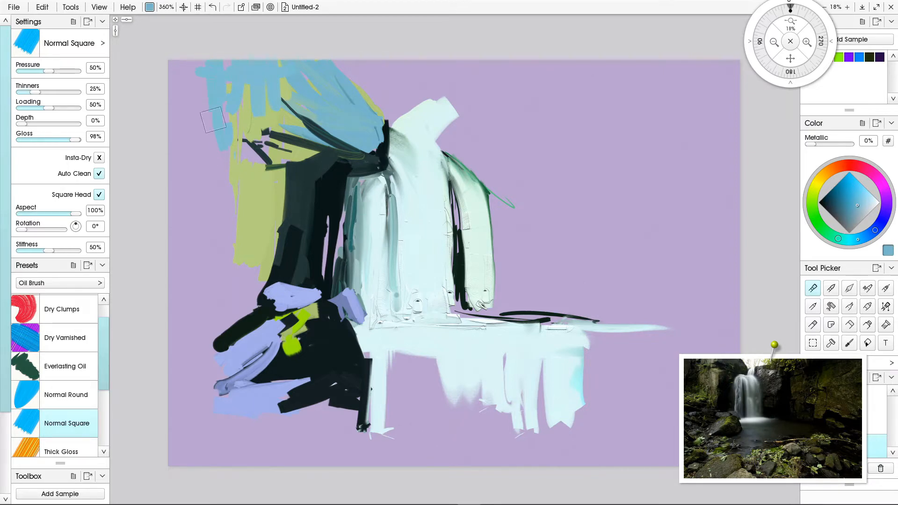
Sample the dark teal and paint long strokes down from the canvas's upper-left corner beside the foliage
left_click(299, 226, "alt")
left_click_drag(198, 80, 219, 231)
left_click_drag(181, 61, 195, 220)
mouse_move(172, 62)
left_mouse_down()
mouse_move(195, 279)
mouse_move(206, 119)
left_mouse_up()
left_click_drag(208, 63, 239, 204)
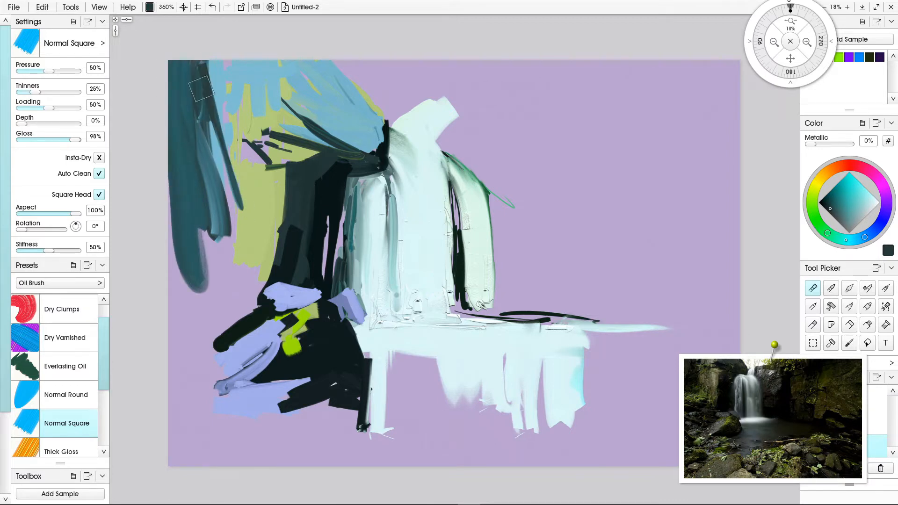
left_click_drag(209, 105, 245, 231)
left_click_drag(244, 232, 184, 135)
Fill the canvas's left side down to the boulder with dark teal, and add dark blue-teal strokes in the lower-left corner
left_click_drag(192, 166, 227, 257)
left_click_drag(172, 225, 198, 276)
left_click_drag(200, 191, 231, 274)
mouse_move(194, 216)
left_mouse_down()
mouse_move(232, 297)
mouse_move(206, 317)
left_mouse_up()
left_click_drag(157, 254, 204, 314)
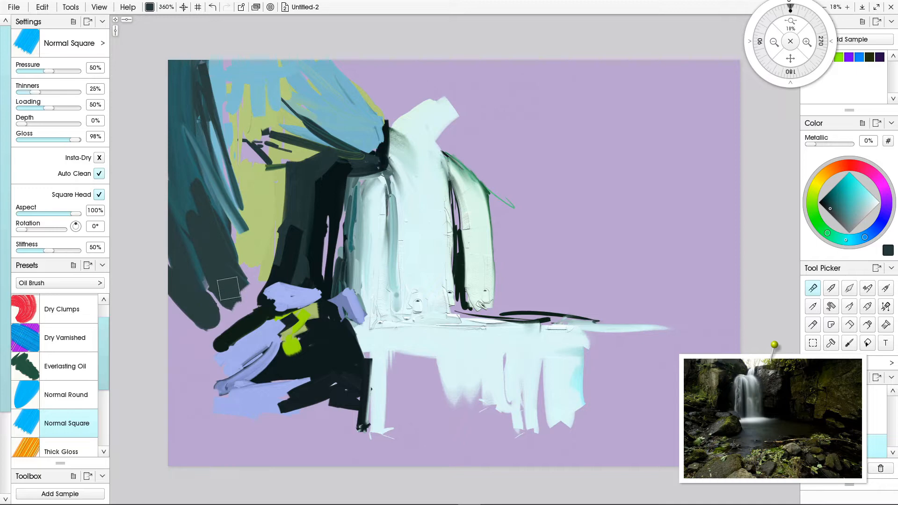
mouse_move(281, 276)
left_mouse_down()
mouse_move(218, 238)
mouse_move(197, 202)
left_mouse_up()
mouse_move(197, 202)
left_mouse_down()
mouse_move(259, 273)
mouse_move(227, 183)
left_mouse_up()
mouse_move(250, 269)
left_mouse_down()
mouse_move(250, 280)
mouse_move(220, 281)
mouse_move(247, 304)
mouse_move(197, 281)
mouse_move(180, 323)
mouse_move(234, 304)
mouse_move(219, 328)
mouse_move(176, 330)
mouse_move(170, 349)
mouse_move(206, 337)
mouse_move(188, 365)
mouse_move(196, 388)
mouse_move(254, 367)
mouse_move(176, 391)
mouse_move(155, 385)
mouse_move(175, 381)
mouse_move(163, 397)
left_mouse_up()
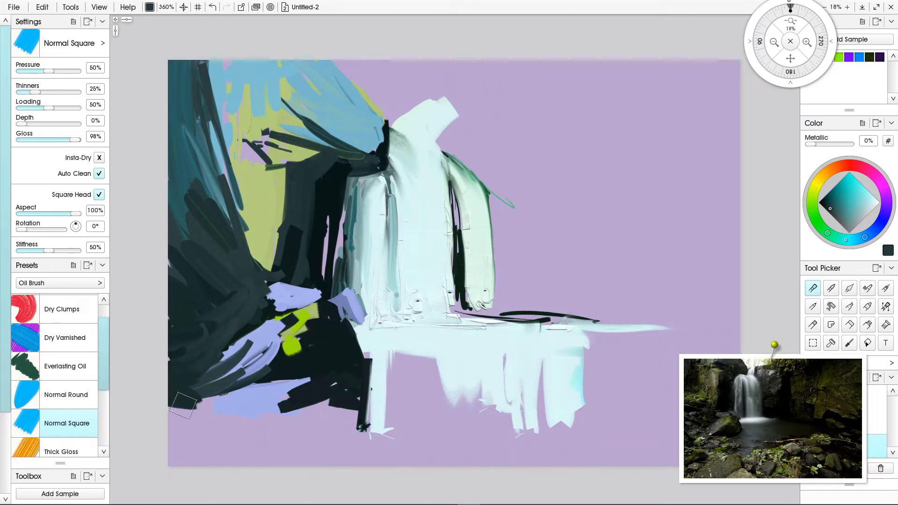
mouse_move(160, 408)
left_mouse_down()
mouse_move(234, 407)
mouse_move(168, 452)
mouse_move(276, 433)
left_mouse_up()
Change the color to pale gray-teal and paint sweeping strokes across the pool and foreground along the canvas's lower edge
left_click(854, 209)
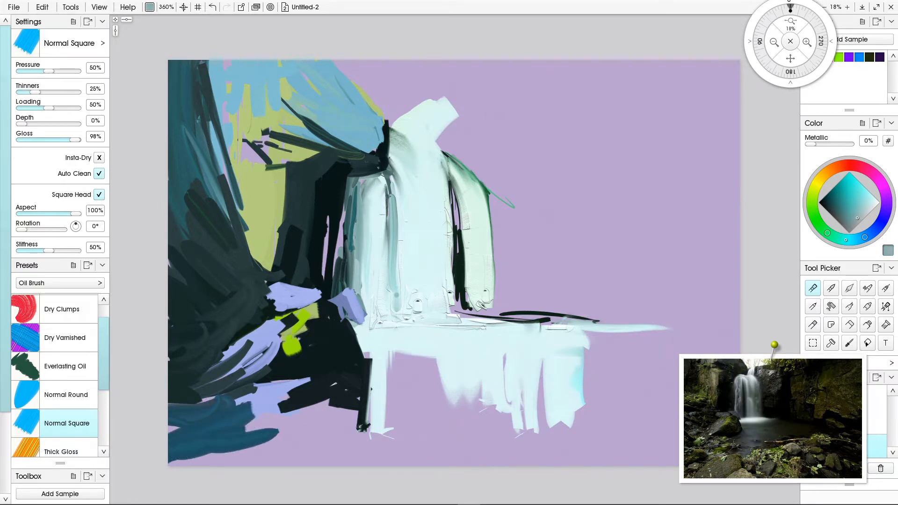
mouse_move(334, 414)
left_mouse_down()
mouse_move(272, 435)
mouse_move(293, 408)
mouse_move(189, 466)
left_mouse_up()
mouse_move(189, 467)
left_mouse_down()
mouse_move(300, 429)
mouse_move(281, 443)
mouse_move(322, 401)
mouse_move(350, 407)
mouse_move(338, 399)
mouse_move(210, 445)
mouse_move(267, 435)
mouse_move(317, 448)
mouse_move(345, 410)
mouse_move(366, 412)
mouse_move(379, 475)
mouse_move(345, 458)
mouse_move(290, 469)
mouse_move(274, 462)
mouse_move(340, 423)
mouse_move(199, 470)
mouse_move(245, 450)
mouse_move(392, 480)
mouse_move(402, 458)
mouse_move(441, 470)
mouse_move(404, 445)
mouse_move(387, 458)
mouse_move(419, 470)
mouse_move(408, 447)
mouse_move(419, 457)
mouse_move(427, 440)
mouse_move(416, 433)
mouse_move(462, 434)
mouse_move(438, 407)
mouse_move(591, 443)
mouse_move(467, 407)
mouse_move(549, 424)
mouse_move(578, 415)
mouse_move(490, 420)
mouse_move(488, 442)
mouse_move(508, 438)
mouse_move(570, 468)
mouse_move(535, 428)
mouse_move(650, 449)
mouse_move(571, 468)
mouse_move(536, 424)
mouse_move(481, 442)
mouse_move(528, 410)
mouse_move(388, 412)
mouse_move(416, 420)
mouse_move(449, 449)
mouse_move(545, 452)
mouse_move(462, 417)
mouse_move(404, 439)
mouse_move(379, 418)
mouse_move(440, 418)
mouse_move(434, 406)
mouse_move(460, 401)
mouse_move(391, 391)
mouse_move(444, 381)
mouse_move(389, 360)
mouse_move(451, 362)
left_mouse_up()
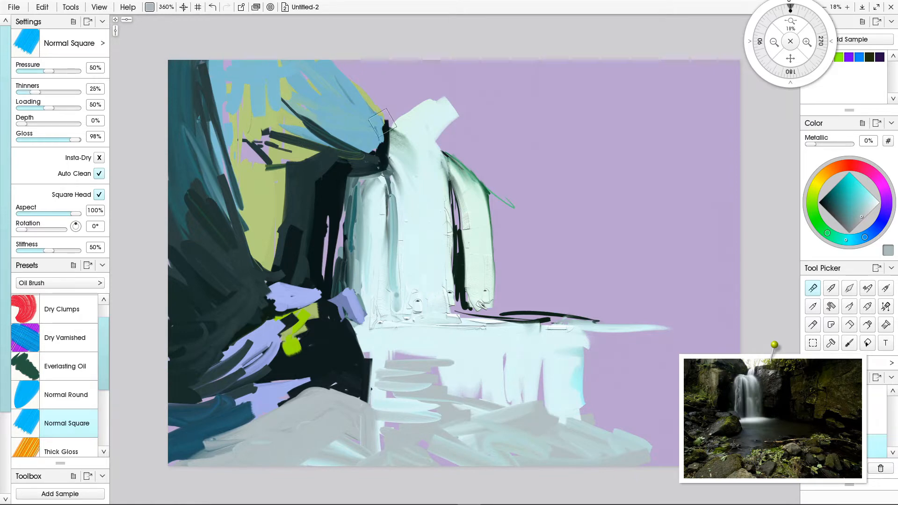
Paint pale gray strokes behind the waterfall's top, and block in the rock face right of the waterfall with sampled dark teal
mouse_move(485, 99)
left_mouse_down()
mouse_move(395, 84)
mouse_move(377, 91)
mouse_move(350, 80)
mouse_move(341, 51)
mouse_move(375, 92)
mouse_move(355, 46)
mouse_move(424, 101)
mouse_move(432, 86)
mouse_move(473, 84)
mouse_move(491, 57)
mouse_move(477, 107)
mouse_move(504, 108)
mouse_move(410, 101)
left_mouse_up()
mouse_move(492, 96)
left_mouse_down()
mouse_move(420, 93)
mouse_move(510, 88)
mouse_move(479, 126)
mouse_move(489, 139)
mouse_move(501, 93)
mouse_move(514, 102)
mouse_move(494, 137)
mouse_move(461, 106)
mouse_move(458, 128)
mouse_move(496, 158)
mouse_move(485, 130)
mouse_move(513, 111)
mouse_move(482, 109)
mouse_move(502, 112)
mouse_move(501, 120)
mouse_move(453, 129)
mouse_move(449, 135)
mouse_move(475, 123)
mouse_move(438, 152)
mouse_move(443, 140)
mouse_move(531, 201)
mouse_move(455, 134)
mouse_move(499, 128)
mouse_move(573, 140)
mouse_move(527, 162)
mouse_move(494, 142)
mouse_move(517, 197)
mouse_move(542, 169)
mouse_move(517, 207)
mouse_move(588, 182)
mouse_move(541, 237)
mouse_move(555, 245)
mouse_move(526, 173)
mouse_move(520, 188)
mouse_move(485, 184)
mouse_move(499, 220)
mouse_move(481, 163)
mouse_move(499, 209)
mouse_move(501, 201)
mouse_move(492, 240)
mouse_move(499, 210)
mouse_move(502, 255)
mouse_move(507, 204)
mouse_move(502, 272)
mouse_move(512, 230)
mouse_move(534, 263)
mouse_move(557, 268)
mouse_move(563, 223)
mouse_move(568, 290)
mouse_move(578, 291)
mouse_move(538, 231)
mouse_move(535, 261)
mouse_move(577, 306)
mouse_move(601, 316)
mouse_move(510, 316)
mouse_move(518, 267)
mouse_move(501, 304)
left_mouse_up()
left_click(360, 178, "alt")
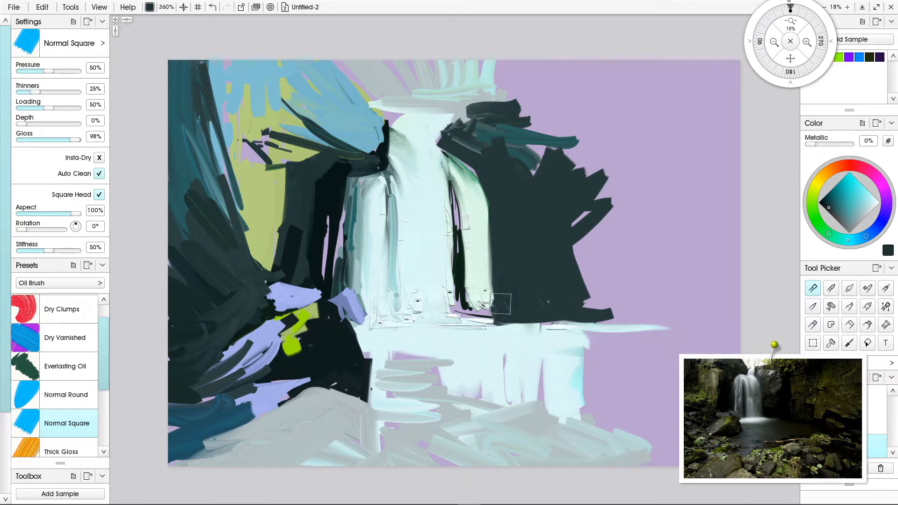
Paint dark teal horizontal strokes from the waterfall's right base along the pool's bank to the canvas's right edge
key("ctrl+minus")
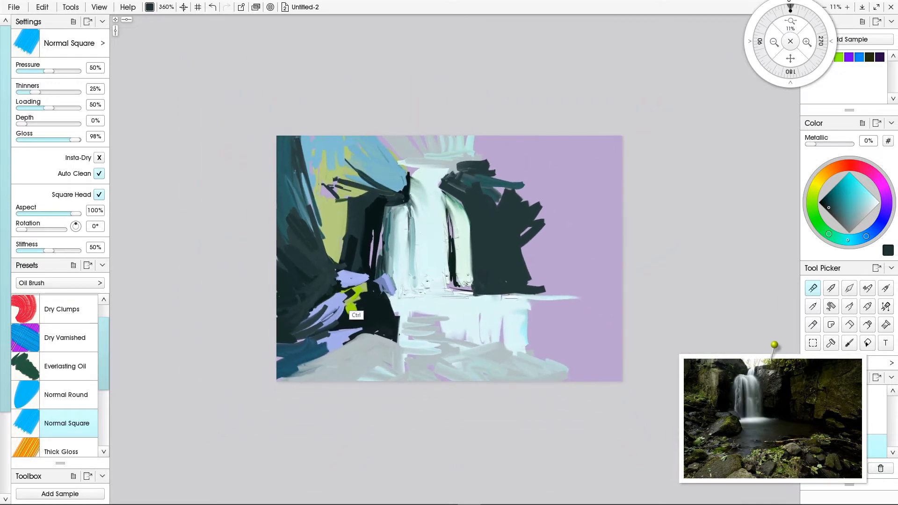
left_click_drag(400, 290, 330, 294)
mouse_move(403, 293)
left_mouse_down()
mouse_move(541, 299)
mouse_move(465, 314)
left_mouse_up()
mouse_move(559, 298)
left_mouse_down()
mouse_move(476, 316)
mouse_move(466, 326)
mouse_move(526, 326)
mouse_move(454, 326)
mouse_move(550, 337)
mouse_move(565, 304)
mouse_move(502, 294)
left_mouse_up()
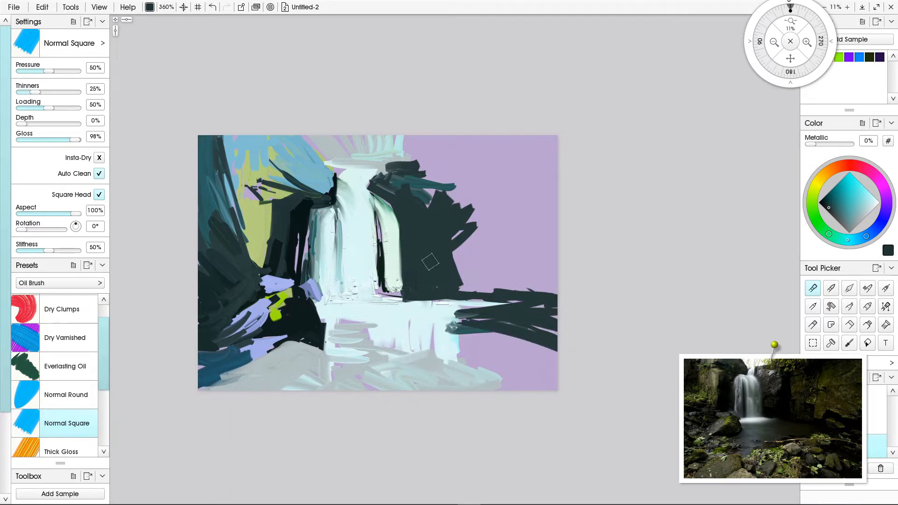
Paint dark teal horizontal strokes above the pool's right bank and two tall vertical strokes rising from it
mouse_move(542, 260)
left_mouse_down()
mouse_move(419, 256)
mouse_move(550, 269)
mouse_move(449, 281)
mouse_move(543, 287)
mouse_move(472, 294)
left_mouse_up()
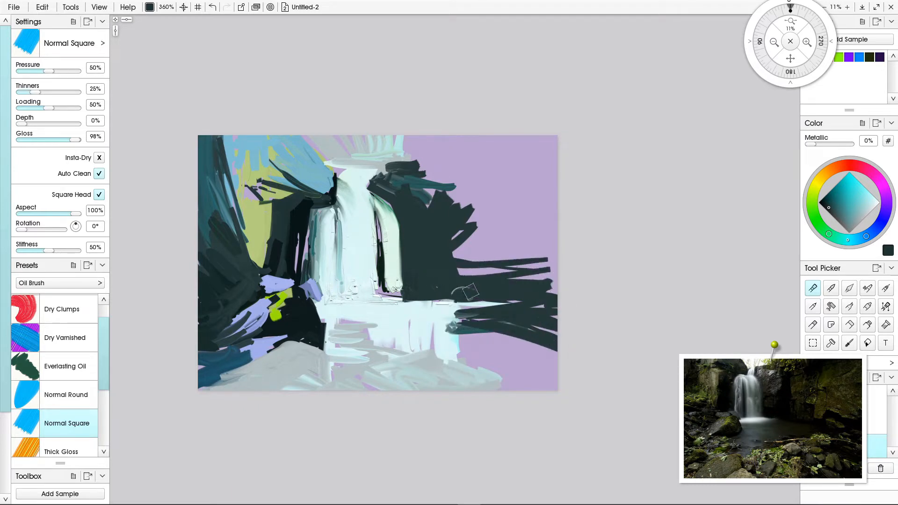
left_click_drag(473, 171, 480, 274)
left_click_drag(494, 274, 484, 202)
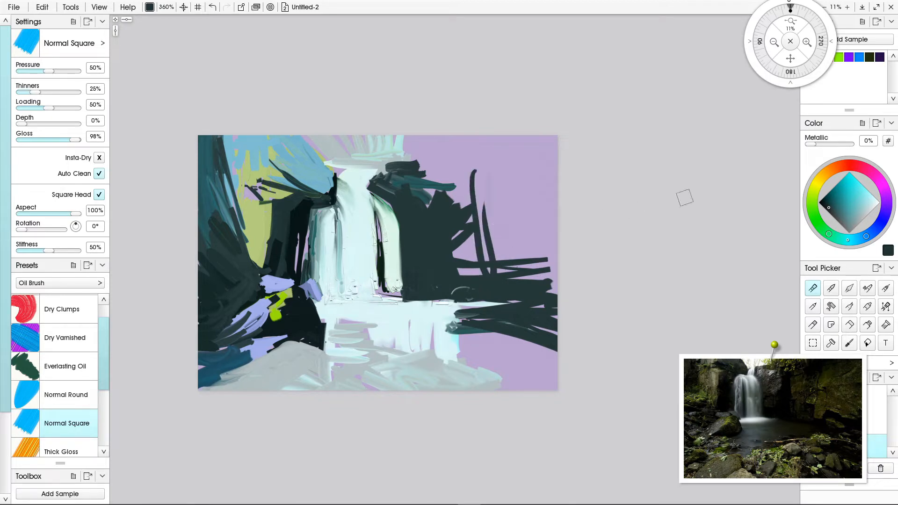
Change the color to muted gray-green and paint horizontal strokes above the right bank at the canvas's edge
left_click(821, 227)
left_click(853, 219)
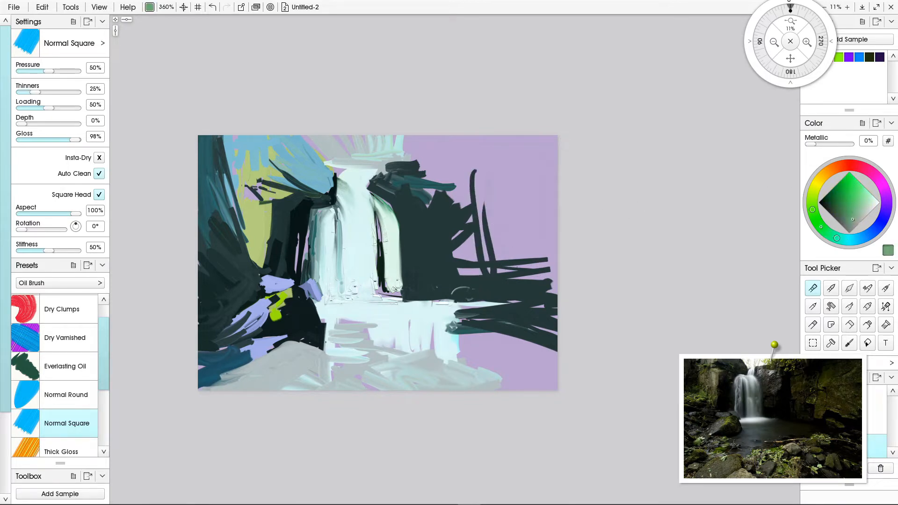
mouse_move(555, 259)
left_mouse_down()
mouse_move(537, 267)
mouse_move(544, 273)
mouse_move(506, 270)
left_mouse_up()
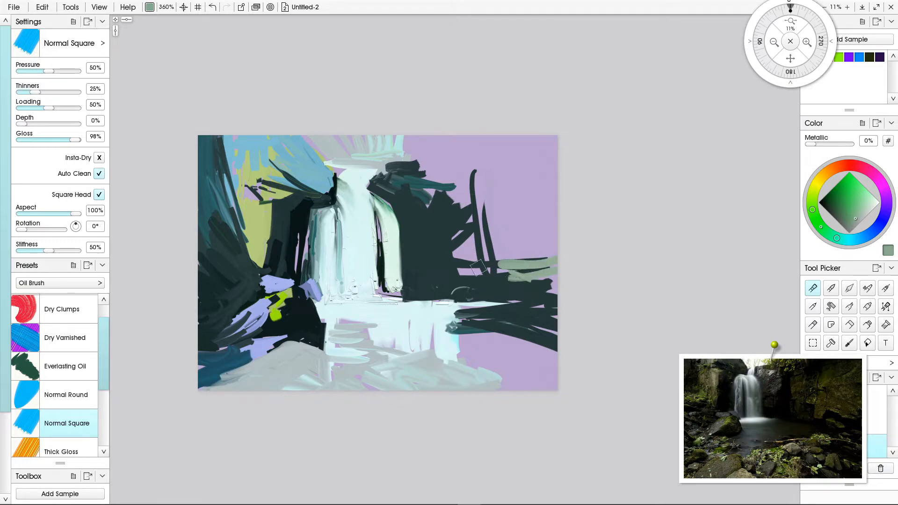
Turn off the complementary hues display in the color picker by setting it to None
left_click(813, 210)
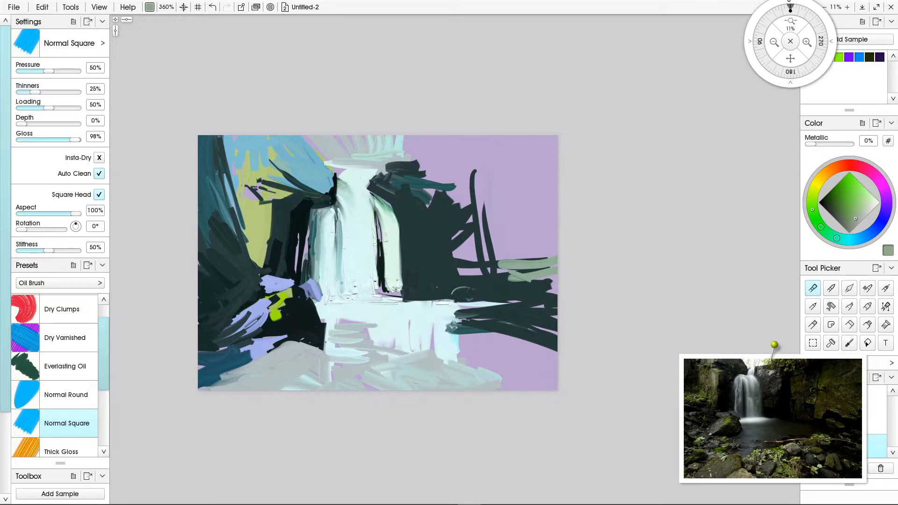
left_click(863, 123)
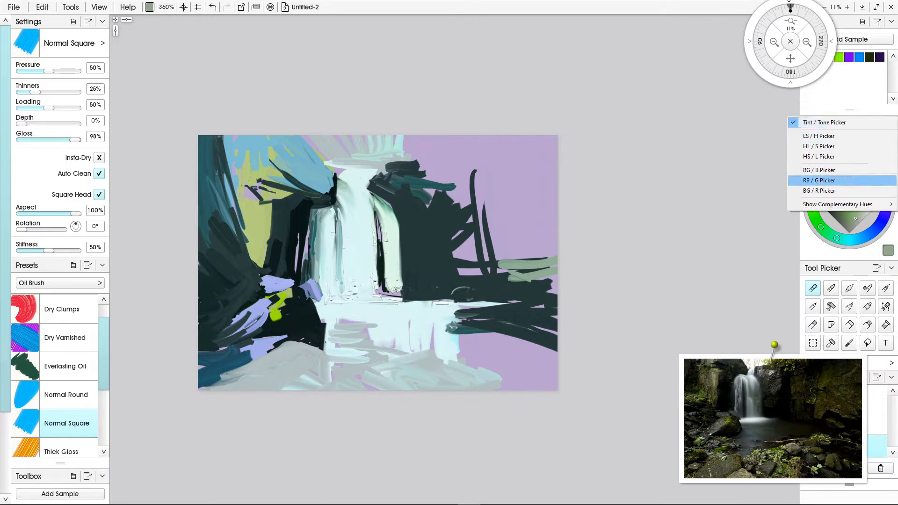
mouse_move(837, 205)
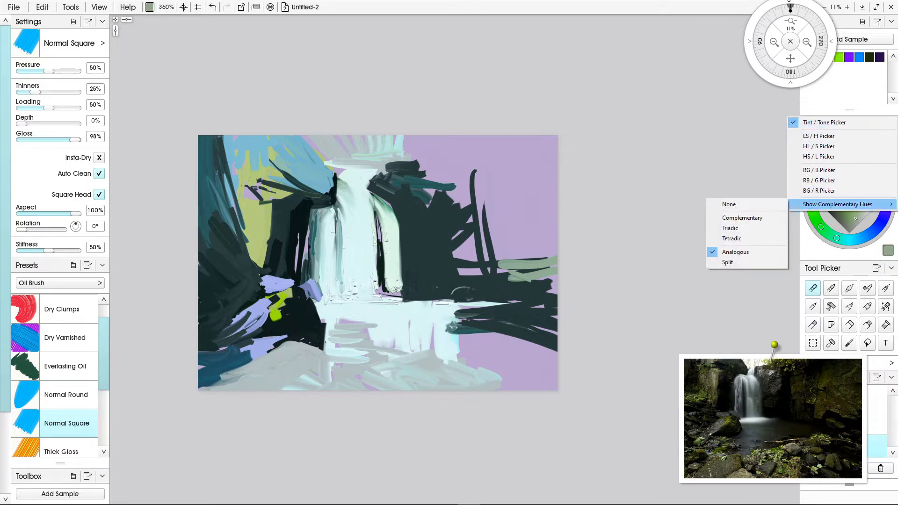
left_click(730, 204)
Shift the color to yellowish olive and paint broad strokes above the pool's right bank
left_click_drag(812, 209, 815, 186)
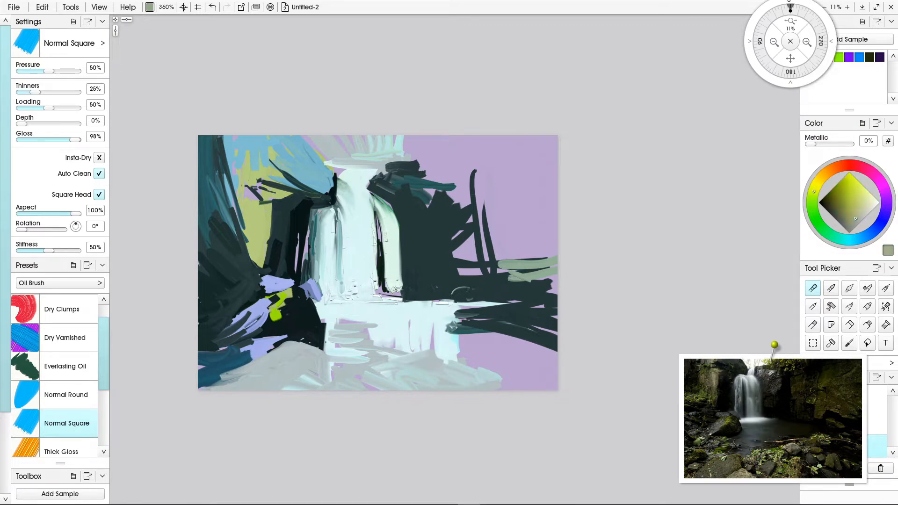
left_click_drag(856, 219, 866, 202)
mouse_move(554, 258)
left_mouse_down()
mouse_move(500, 264)
mouse_move(550, 264)
mouse_move(549, 276)
mouse_move(530, 282)
mouse_move(548, 260)
mouse_move(530, 265)
mouse_move(556, 267)
mouse_move(565, 287)
mouse_move(494, 274)
left_mouse_up()
left_click(857, 216)
mouse_move(578, 241)
left_mouse_down()
mouse_move(492, 251)
mouse_move(573, 252)
mouse_move(579, 262)
mouse_move(493, 252)
mouse_move(550, 257)
mouse_move(516, 268)
mouse_move(551, 272)
mouse_move(534, 283)
mouse_move(547, 289)
mouse_move(444, 254)
mouse_move(526, 250)
mouse_move(487, 241)
mouse_move(572, 231)
mouse_move(512, 226)
mouse_move(523, 185)
left_mouse_up()
Darken the color to olive green and fill the canvas's upper-right area, using a 430% brush size
left_click(845, 215)
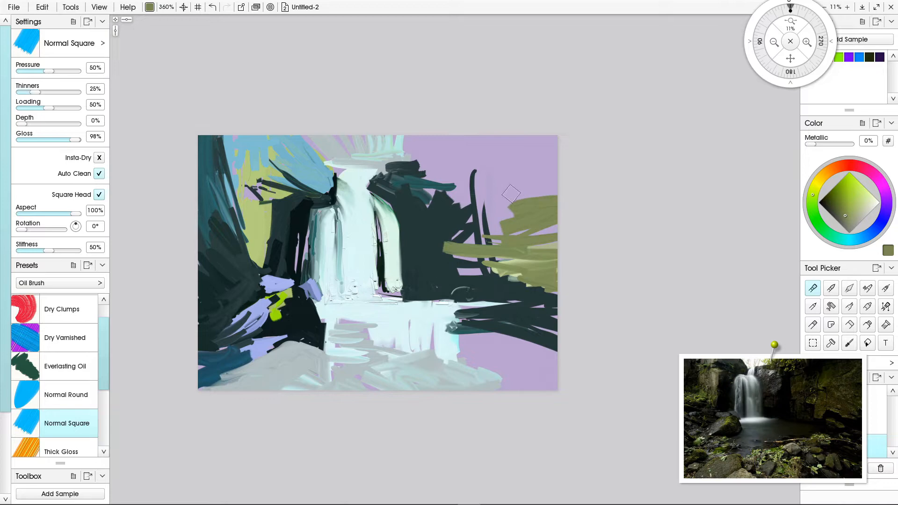
mouse_move(519, 213)
left_mouse_down()
mouse_move(507, 227)
mouse_move(537, 195)
mouse_move(491, 177)
mouse_move(538, 194)
left_mouse_up()
mouse_move(575, 150)
left_mouse_down()
mouse_move(547, 149)
mouse_move(491, 169)
mouse_move(493, 159)
mouse_move(471, 161)
mouse_move(482, 151)
mouse_move(474, 163)
mouse_move(504, 217)
mouse_move(480, 193)
mouse_move(466, 208)
mouse_move(443, 181)
mouse_move(466, 206)
mouse_move(473, 235)
mouse_move(462, 225)
mouse_move(484, 225)
mouse_move(495, 241)
left_mouse_up()
left_click_drag(538, 216, 552, 223)
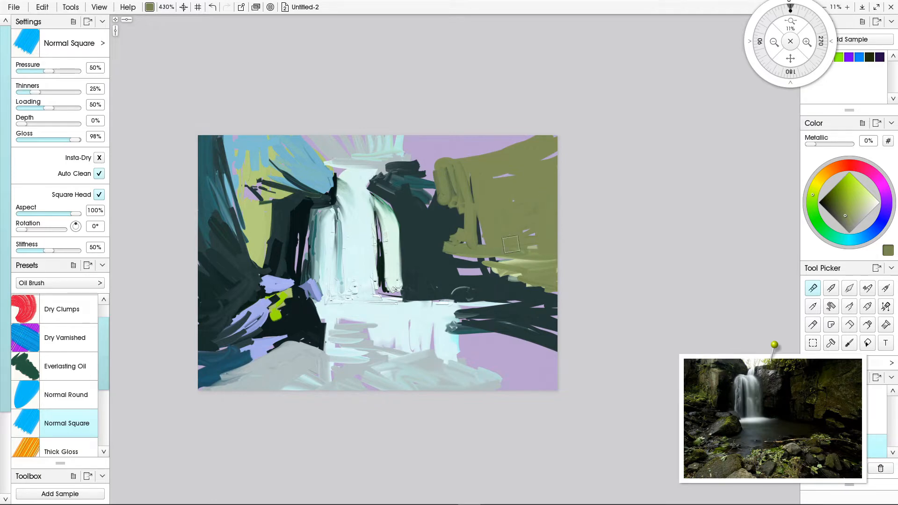
mouse_move(513, 135)
left_mouse_down()
mouse_move(526, 132)
mouse_move(473, 128)
left_mouse_up()
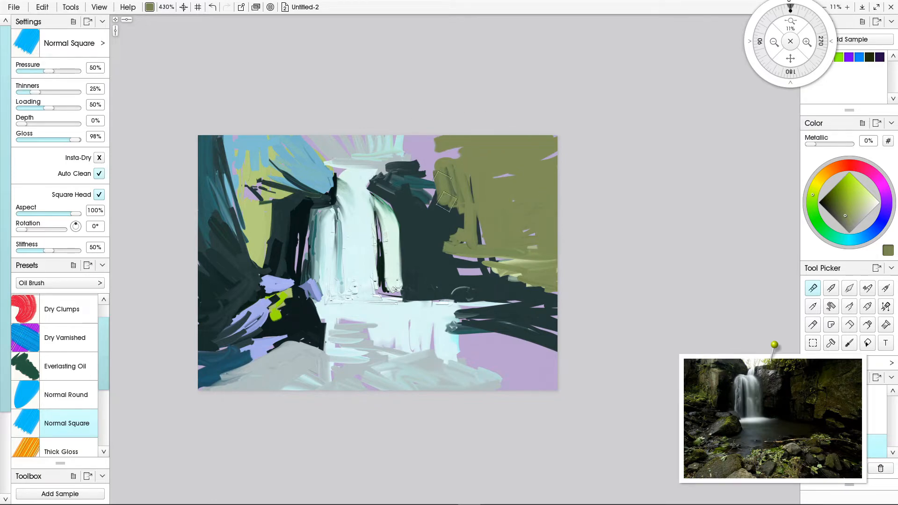
Fill the canvas's lower-right corner with olive and paint arching, branch-like olive strokes across the lower foreground
mouse_move(579, 326)
left_mouse_down()
mouse_move(542, 346)
mouse_move(469, 328)
mouse_move(591, 367)
mouse_move(471, 340)
mouse_move(559, 389)
mouse_move(533, 395)
left_mouse_up()
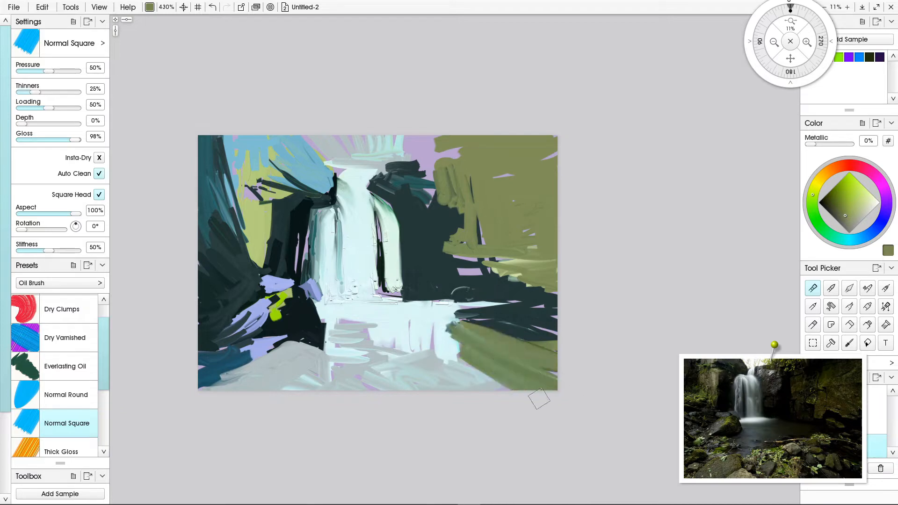
mouse_move(453, 378)
left_mouse_down()
mouse_move(447, 348)
mouse_move(414, 369)
mouse_move(468, 394)
left_mouse_up()
mouse_move(489, 366)
left_mouse_down()
mouse_move(448, 361)
mouse_move(474, 395)
left_mouse_up()
mouse_move(439, 353)
left_mouse_down()
mouse_move(451, 349)
mouse_move(416, 387)
left_mouse_up()
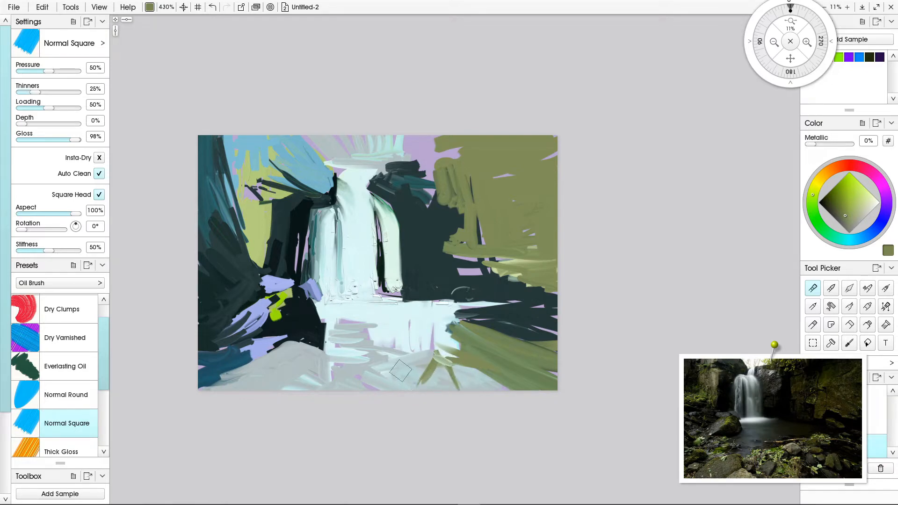
mouse_move(424, 357)
left_mouse_down()
mouse_move(398, 365)
mouse_move(431, 367)
mouse_move(394, 365)
mouse_move(458, 349)
mouse_move(429, 347)
left_mouse_up()
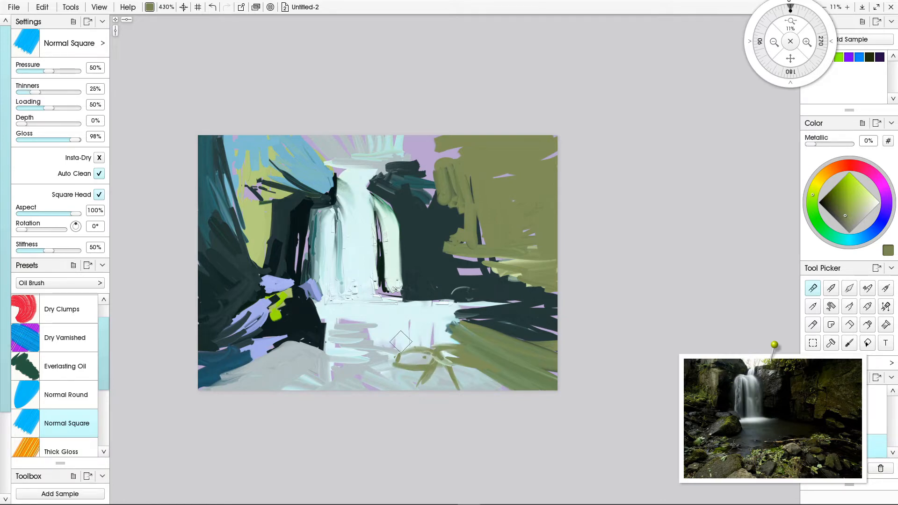
mouse_move(372, 356)
left_mouse_down()
mouse_move(390, 363)
mouse_move(384, 392)
mouse_move(385, 369)
mouse_move(361, 355)
mouse_move(371, 356)
mouse_move(325, 383)
mouse_move(358, 353)
mouse_move(324, 378)
left_mouse_up()
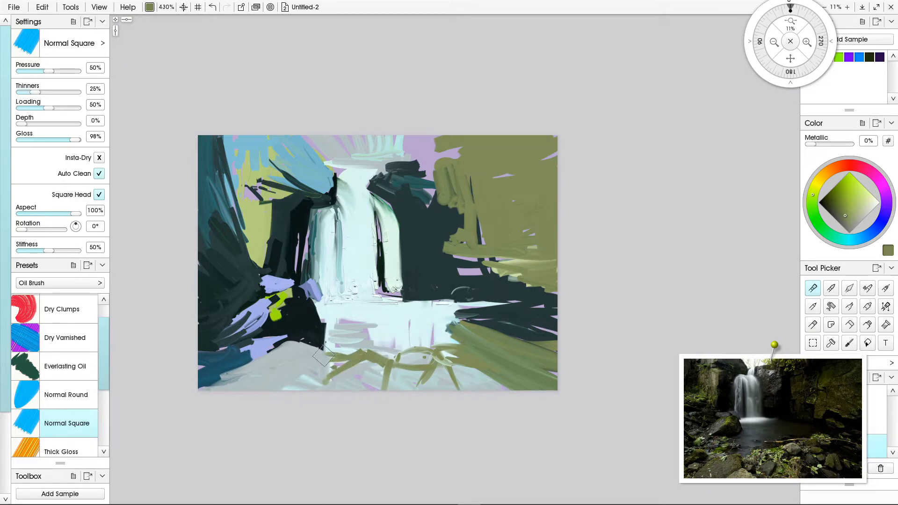
left_click_drag(375, 354, 425, 343)
Sample the dark teal from the right bank and paint loose strokes over the olive lower-right foreground
left_click(499, 333, "alt")
mouse_move(510, 333)
left_mouse_down()
mouse_move(458, 334)
mouse_move(482, 318)
mouse_move(466, 325)
mouse_move(450, 337)
mouse_move(453, 366)
mouse_move(477, 346)
mouse_move(458, 330)
mouse_move(487, 346)
mouse_move(451, 353)
mouse_move(452, 330)
mouse_move(444, 346)
mouse_move(449, 335)
mouse_move(464, 352)
mouse_move(442, 346)
mouse_move(468, 364)
mouse_move(449, 347)
mouse_move(466, 362)
mouse_move(445, 360)
mouse_move(506, 382)
left_mouse_up()
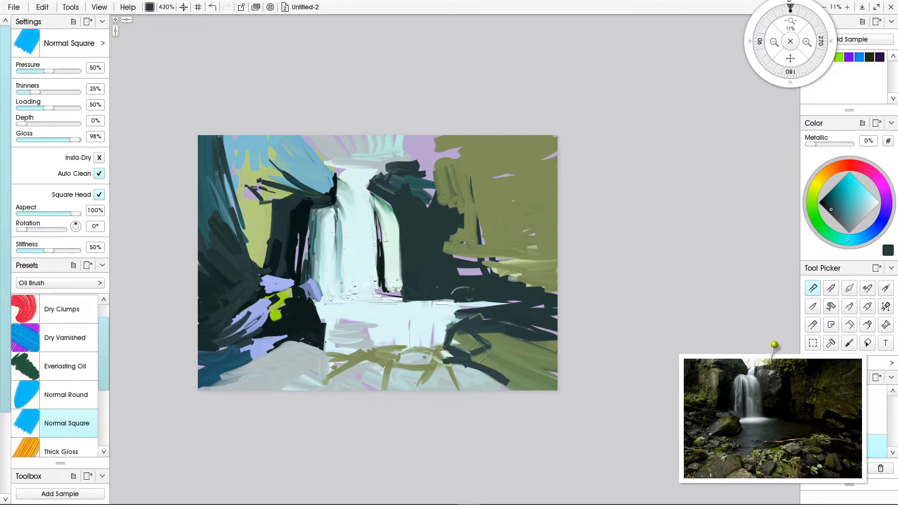
left_click_drag(470, 354, 485, 368)
mouse_move(449, 368)
left_mouse_down()
mouse_move(462, 385)
mouse_move(451, 368)
left_mouse_up()
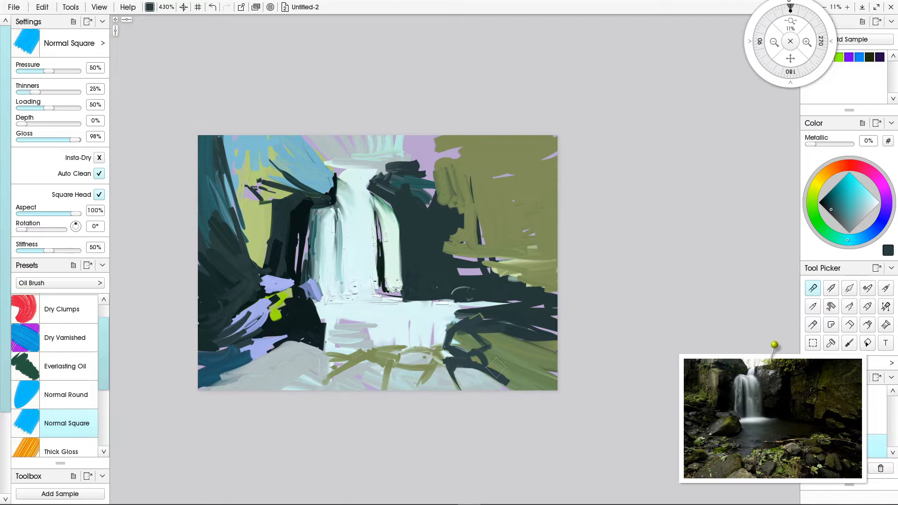
mouse_move(487, 344)
left_mouse_down()
mouse_move(482, 358)
mouse_move(468, 323)
mouse_move(504, 361)
mouse_move(491, 360)
mouse_move(511, 357)
mouse_move(538, 374)
mouse_move(515, 333)
mouse_move(559, 386)
mouse_move(567, 342)
left_mouse_up()
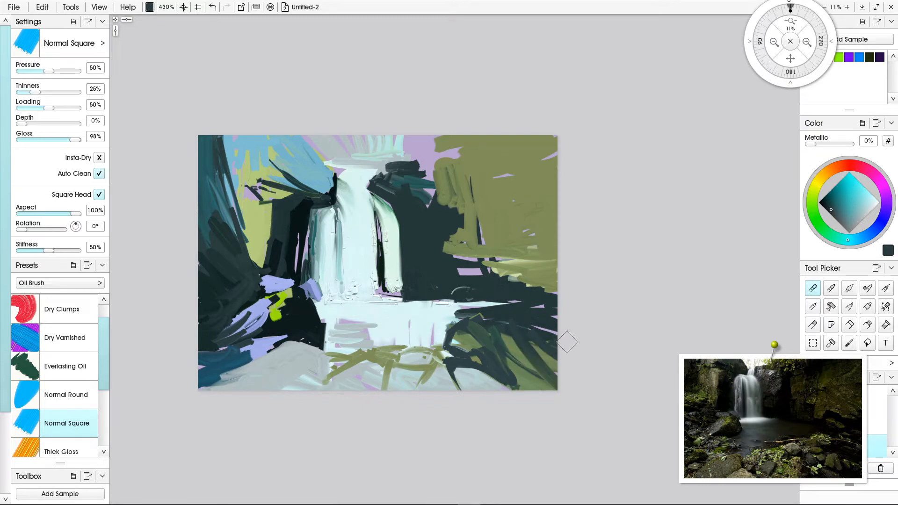
Paint a dark teal rock mass below the boulder and dark branch-like strokes along the pool's lower edge
mouse_move(320, 344)
left_mouse_down()
mouse_move(328, 385)
mouse_move(338, 360)
mouse_move(339, 377)
mouse_move(370, 373)
mouse_move(331, 375)
mouse_move(290, 399)
left_mouse_up()
left_click_drag(325, 368, 288, 386)
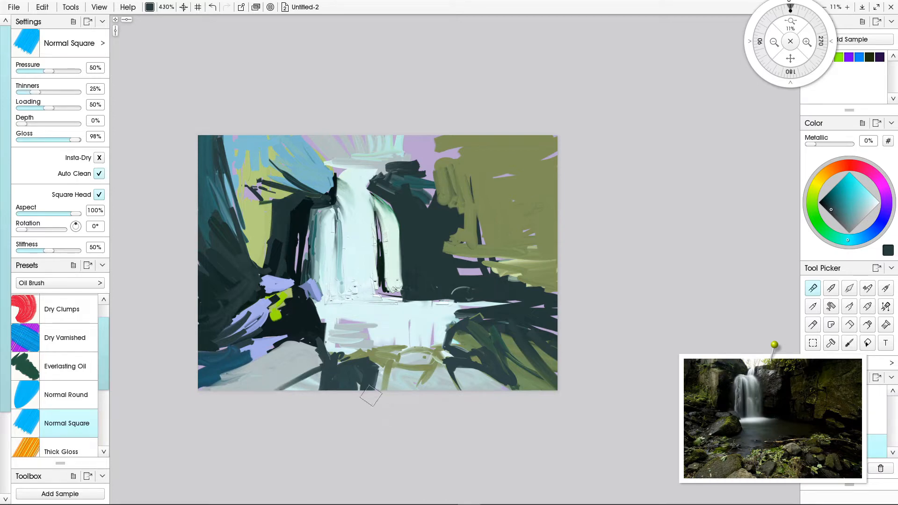
mouse_move(429, 369)
left_mouse_down()
mouse_move(419, 393)
mouse_move(424, 374)
mouse_move(408, 367)
mouse_move(420, 381)
mouse_move(423, 368)
mouse_move(359, 366)
mouse_move(362, 375)
mouse_move(367, 362)
mouse_move(373, 384)
mouse_move(375, 371)
mouse_move(395, 366)
mouse_move(386, 366)
mouse_move(384, 396)
mouse_move(369, 357)
left_mouse_up()
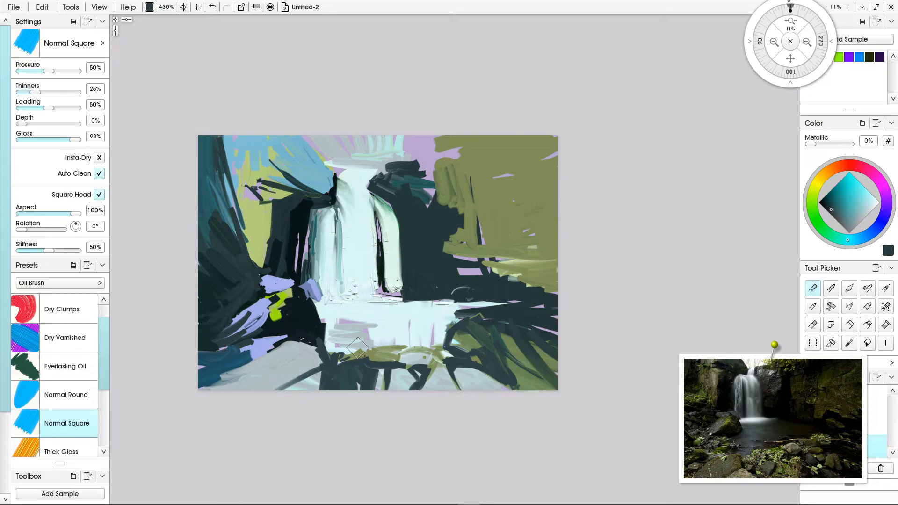
mouse_move(415, 347)
left_mouse_down()
mouse_move(447, 361)
mouse_move(433, 355)
mouse_move(423, 366)
mouse_move(426, 348)
mouse_move(396, 353)
mouse_move(397, 364)
mouse_move(399, 352)
mouse_move(360, 349)
left_mouse_up()
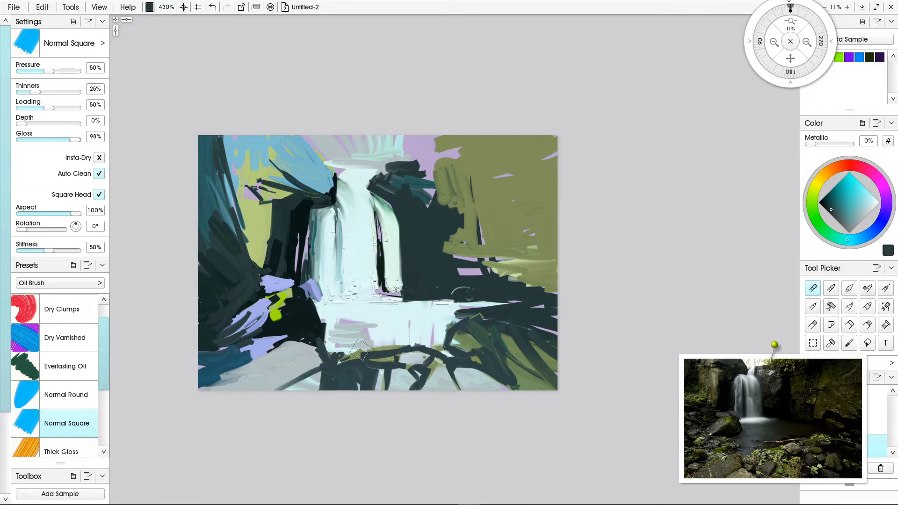
Paint dark teal around the waterfall's upper-left lip and radiating strokes up over the blue foliage
mouse_move(336, 163)
left_mouse_down()
mouse_move(347, 184)
mouse_move(345, 165)
mouse_move(336, 192)
mouse_move(341, 168)
mouse_move(336, 192)
mouse_move(347, 168)
mouse_move(367, 167)
mouse_move(334, 171)
mouse_move(338, 165)
mouse_move(354, 167)
mouse_move(338, 192)
left_mouse_up()
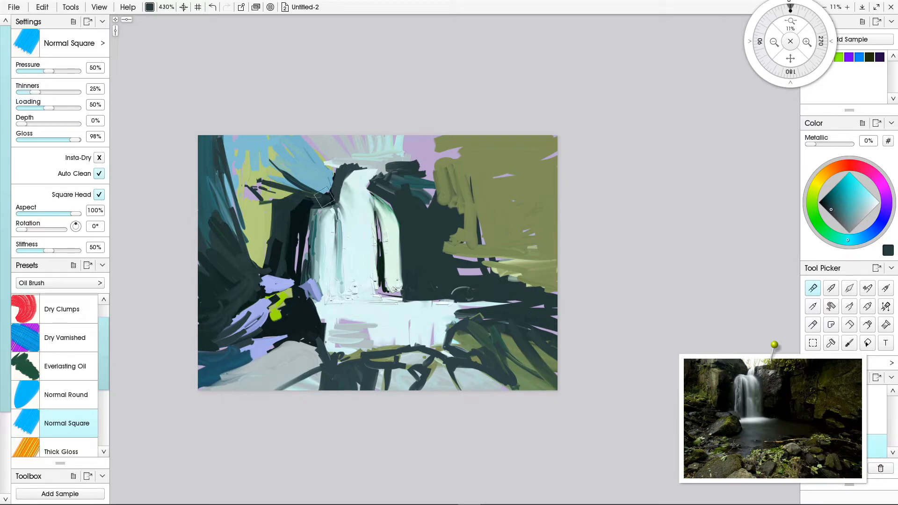
mouse_move(333, 189)
left_mouse_down()
mouse_move(274, 132)
mouse_move(328, 191)
mouse_move(291, 172)
mouse_move(318, 186)
mouse_move(262, 138)
left_mouse_up()
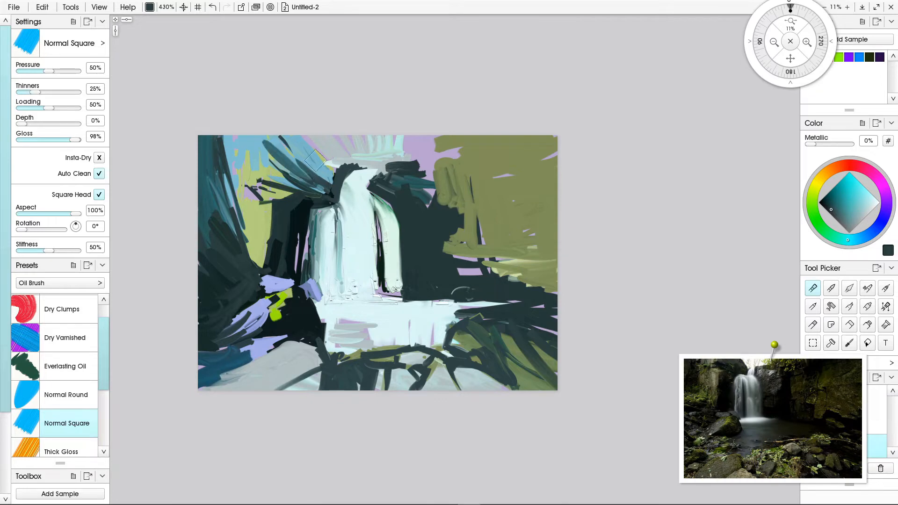
mouse_move(330, 170)
left_mouse_down()
mouse_move(314, 143)
mouse_move(339, 171)
mouse_move(318, 143)
mouse_move(342, 157)
mouse_move(332, 163)
mouse_move(343, 167)
mouse_move(317, 130)
left_mouse_up()
mouse_move(343, 160)
left_mouse_down()
mouse_move(299, 122)
mouse_move(328, 162)
mouse_move(273, 127)
left_mouse_up()
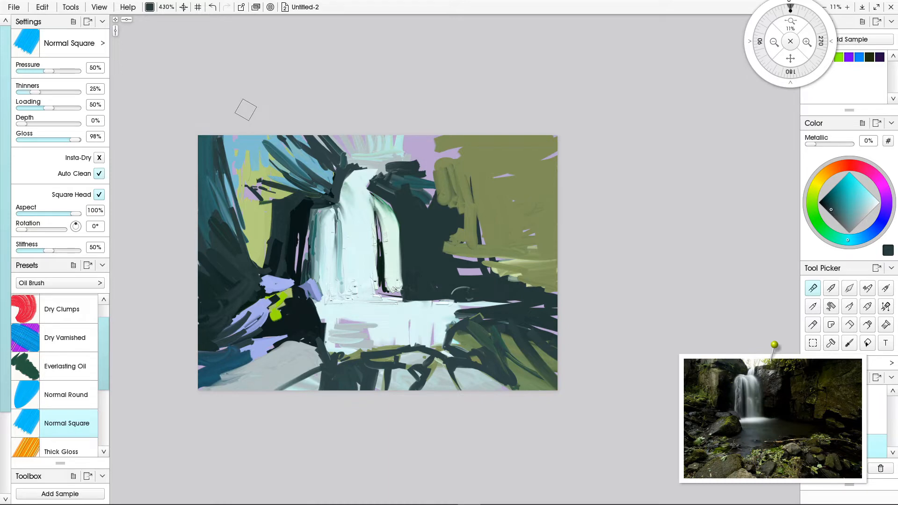
left_click_drag(327, 152, 334, 183)
mouse_move(307, 137)
left_mouse_down()
mouse_move(324, 189)
mouse_move(303, 174)
mouse_move(288, 140)
left_mouse_up()
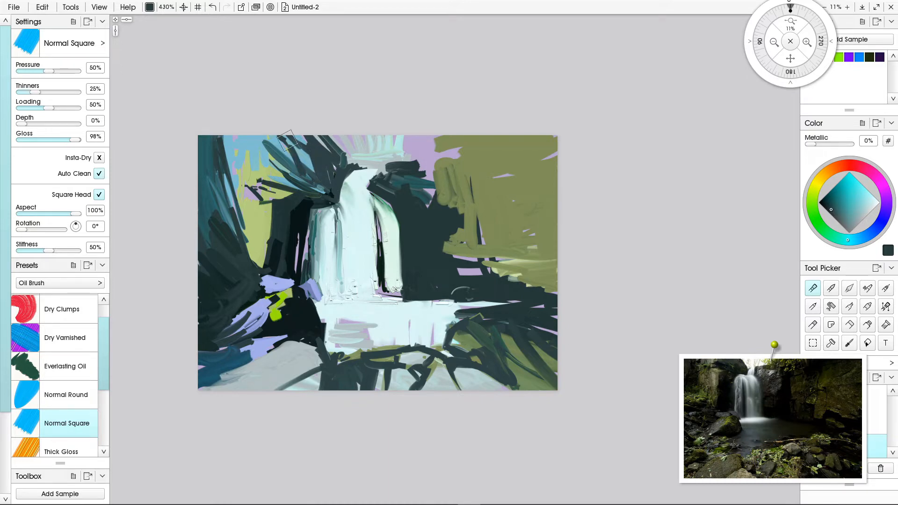
Narrow the waterfall's left edge with vertical dark teal strokes down to its base beside the boulder
left_click_drag(308, 198, 307, 273)
left_click_drag(313, 202, 311, 262)
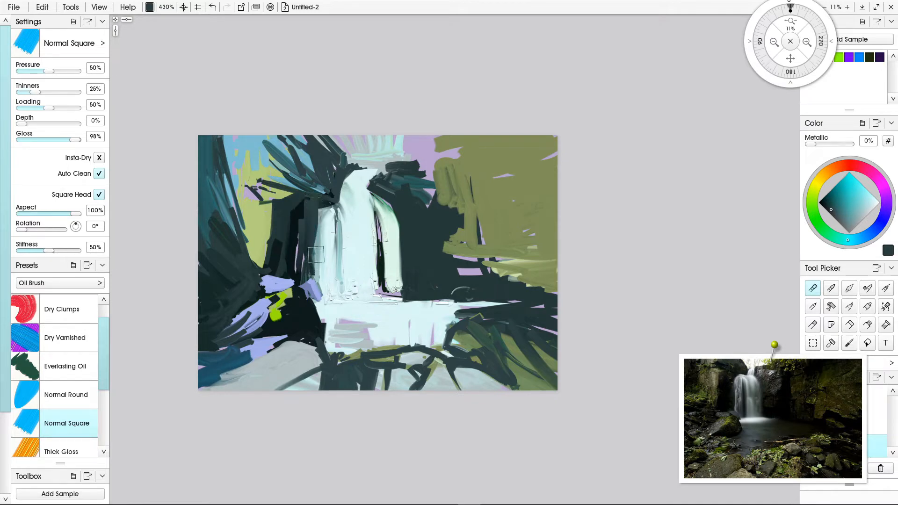
mouse_move(320, 201)
left_mouse_down()
mouse_move(310, 254)
mouse_move(311, 218)
mouse_move(309, 279)
left_mouse_up()
mouse_move(330, 309)
left_mouse_down()
mouse_move(317, 281)
mouse_move(325, 304)
mouse_move(317, 297)
mouse_move(323, 289)
mouse_move(353, 333)
mouse_move(316, 329)
mouse_move(324, 304)
mouse_move(301, 291)
mouse_move(316, 318)
mouse_move(302, 288)
mouse_move(321, 333)
mouse_move(314, 314)
left_mouse_up()
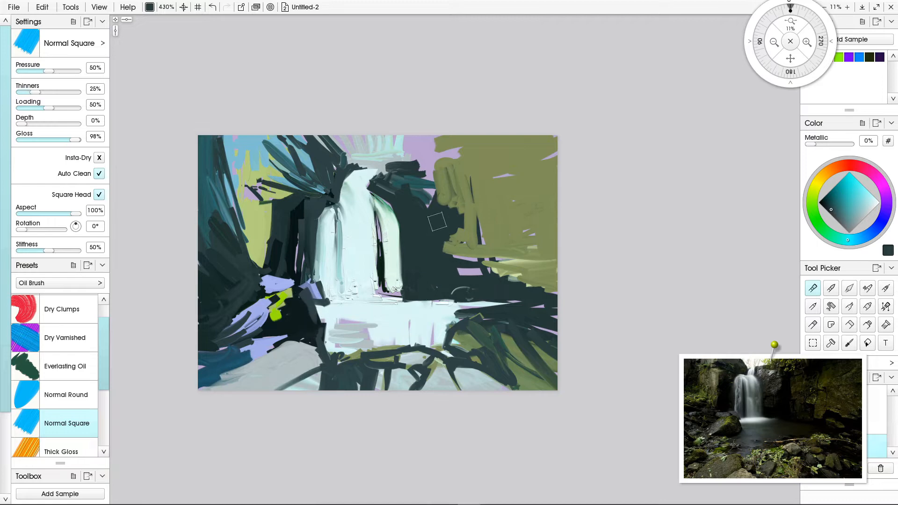
Extend the dark teal rock face rightward over the olive and add crossing strokes above the right bank
left_click_drag(443, 190, 443, 223)
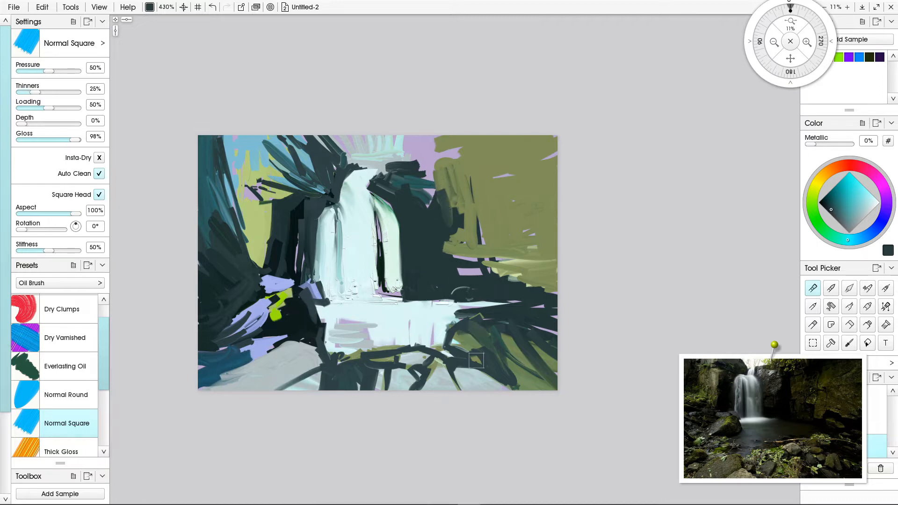
mouse_move(406, 189)
left_mouse_down()
mouse_move(437, 209)
mouse_move(415, 185)
mouse_move(449, 185)
mouse_move(402, 165)
mouse_move(449, 245)
mouse_move(432, 199)
mouse_move(444, 176)
mouse_move(456, 202)
mouse_move(457, 178)
mouse_move(465, 232)
mouse_move(451, 177)
mouse_move(464, 229)
mouse_move(444, 230)
mouse_move(454, 230)
mouse_move(452, 215)
mouse_move(466, 232)
mouse_move(453, 239)
mouse_move(454, 219)
mouse_move(469, 275)
mouse_move(461, 221)
mouse_move(473, 259)
mouse_move(450, 233)
mouse_move(449, 253)
mouse_move(436, 233)
mouse_move(452, 268)
mouse_move(459, 225)
left_mouse_up()
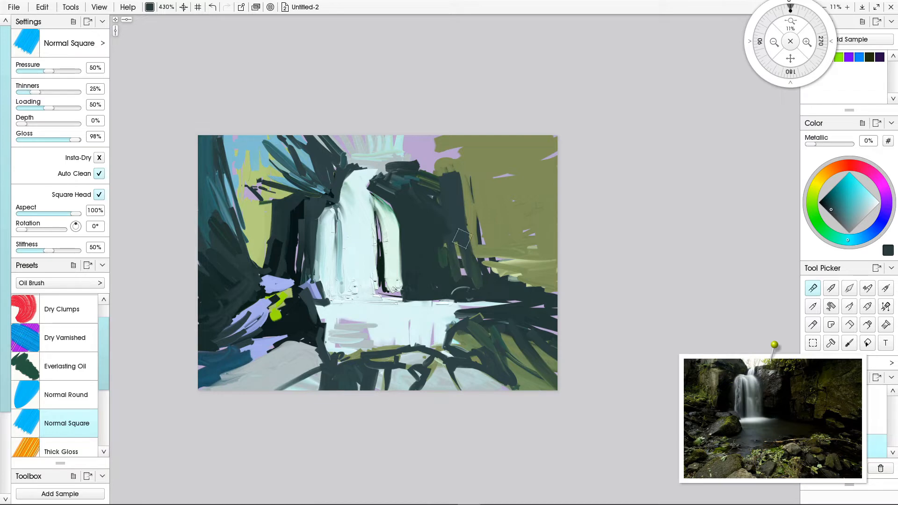
mouse_move(535, 247)
left_mouse_down()
mouse_move(461, 245)
mouse_move(514, 245)
left_mouse_up()
mouse_move(453, 237)
left_mouse_down()
mouse_move(478, 265)
mouse_move(532, 288)
left_mouse_up()
left_click_drag(516, 257, 480, 272)
mouse_move(520, 243)
left_mouse_down()
mouse_move(528, 299)
mouse_move(516, 284)
mouse_move(536, 288)
mouse_move(562, 265)
mouse_move(533, 263)
mouse_move(535, 289)
mouse_move(559, 274)
left_mouse_up()
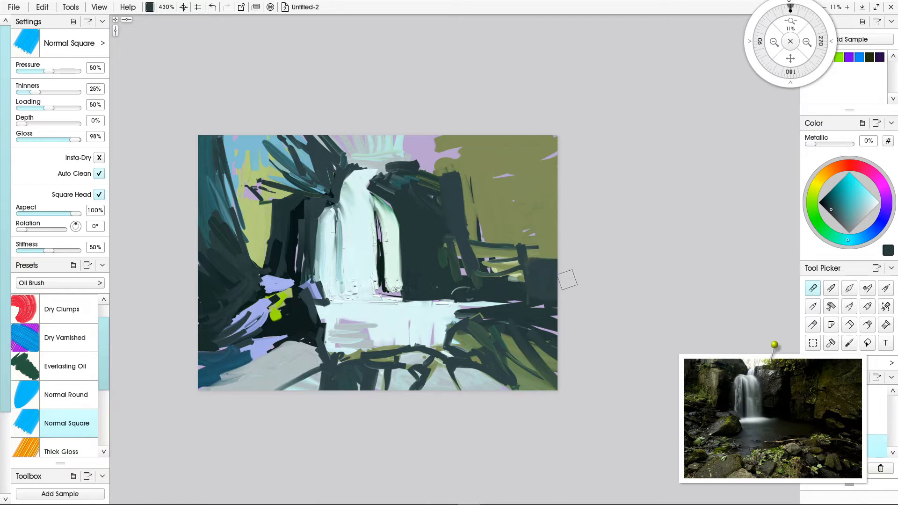
Cover the upper-right background with dark teal strokes from beside the waterfall's top to the canvas's right edge
mouse_move(527, 172)
left_mouse_down()
mouse_move(457, 183)
mouse_move(524, 167)
left_mouse_up()
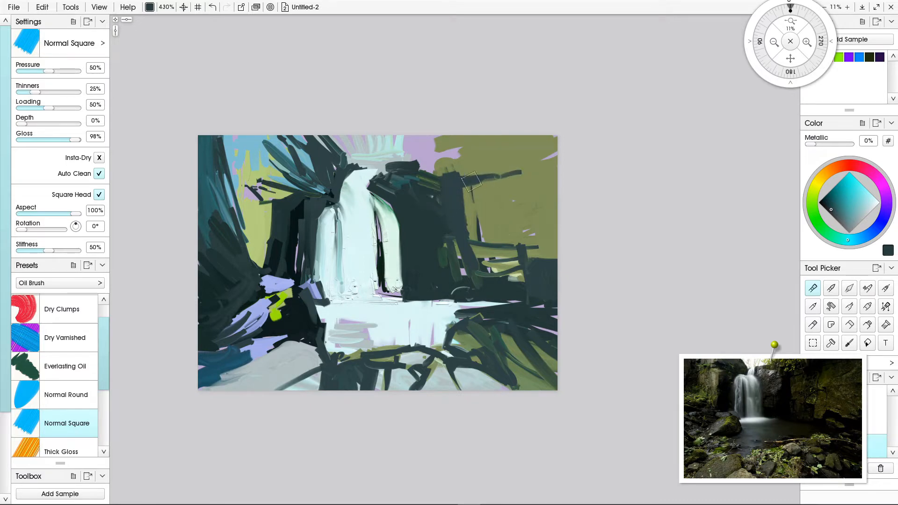
mouse_move(450, 146)
left_mouse_down()
mouse_move(456, 178)
mouse_move(444, 138)
mouse_move(442, 177)
left_mouse_up()
mouse_move(430, 134)
left_mouse_down()
mouse_move(437, 169)
mouse_move(422, 134)
mouse_move(421, 164)
mouse_move(435, 131)
mouse_move(435, 178)
mouse_move(440, 156)
mouse_move(424, 179)
mouse_move(391, 155)
mouse_move(379, 91)
mouse_move(411, 178)
mouse_move(422, 133)
mouse_move(418, 163)
mouse_move(408, 166)
mouse_move(421, 165)
mouse_move(438, 130)
mouse_move(422, 175)
mouse_move(437, 166)
mouse_move(434, 177)
mouse_move(427, 163)
mouse_move(420, 178)
mouse_move(493, 137)
mouse_move(483, 139)
mouse_move(509, 162)
mouse_move(483, 137)
mouse_move(523, 153)
mouse_move(497, 144)
mouse_move(511, 164)
mouse_move(467, 147)
mouse_move(487, 166)
mouse_move(459, 156)
mouse_move(471, 173)
mouse_move(503, 167)
mouse_move(469, 171)
mouse_move(487, 158)
mouse_move(454, 165)
mouse_move(468, 184)
left_mouse_up()
mouse_move(460, 145)
left_mouse_down()
mouse_move(485, 145)
mouse_move(480, 132)
mouse_move(497, 136)
mouse_move(518, 165)
mouse_move(549, 142)
mouse_move(500, 171)
mouse_move(566, 139)
mouse_move(531, 165)
mouse_move(563, 128)
mouse_move(503, 139)
mouse_move(527, 129)
mouse_move(484, 155)
mouse_move(509, 163)
left_mouse_up()
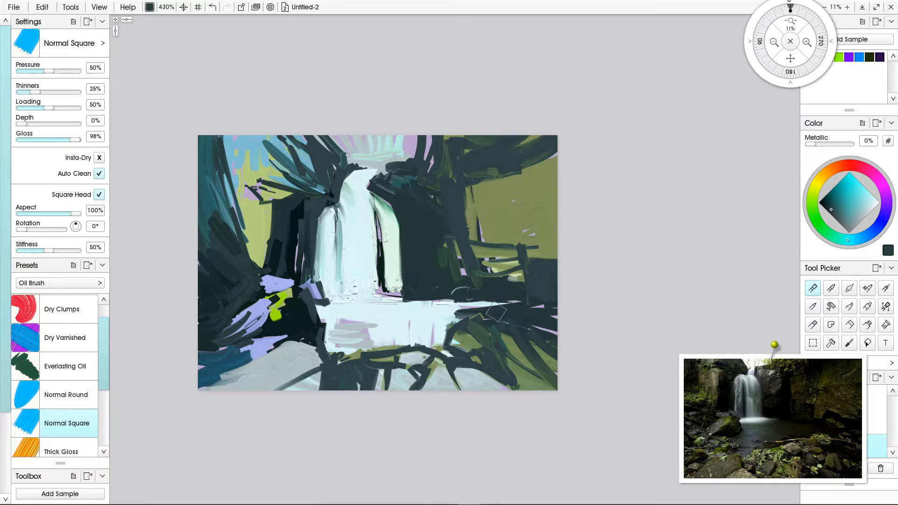
Streak dark teal across the pool's right side and paint crisscrossing dark strokes over the remaining olive rock face
mouse_move(510, 302)
left_mouse_down()
mouse_move(470, 308)
mouse_move(505, 300)
mouse_move(410, 295)
mouse_move(511, 310)
mouse_move(424, 306)
mouse_move(536, 311)
mouse_move(426, 312)
mouse_move(514, 317)
left_mouse_up()
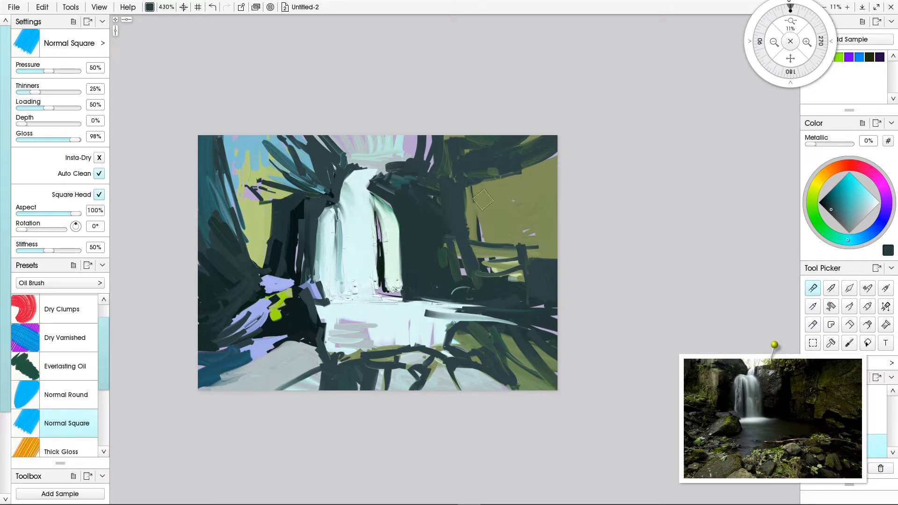
left_click_drag(508, 166, 521, 240)
mouse_move(518, 173)
left_mouse_down()
mouse_move(513, 206)
mouse_move(512, 190)
mouse_move(472, 200)
mouse_move(493, 189)
mouse_move(469, 195)
left_mouse_up()
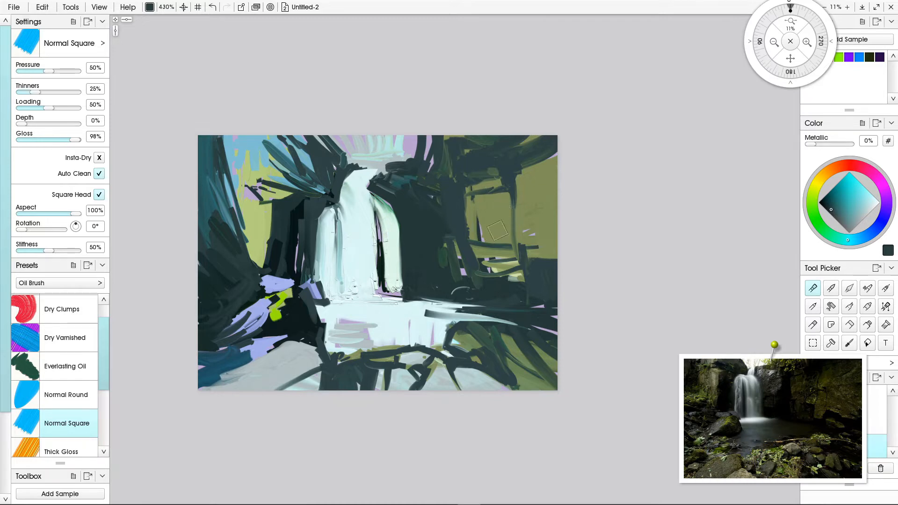
left_click_drag(512, 228, 482, 229)
mouse_move(439, 205)
left_mouse_down()
mouse_move(446, 254)
mouse_move(472, 244)
mouse_move(494, 286)
mouse_move(495, 268)
mouse_move(498, 281)
mouse_move(487, 285)
left_mouse_up()
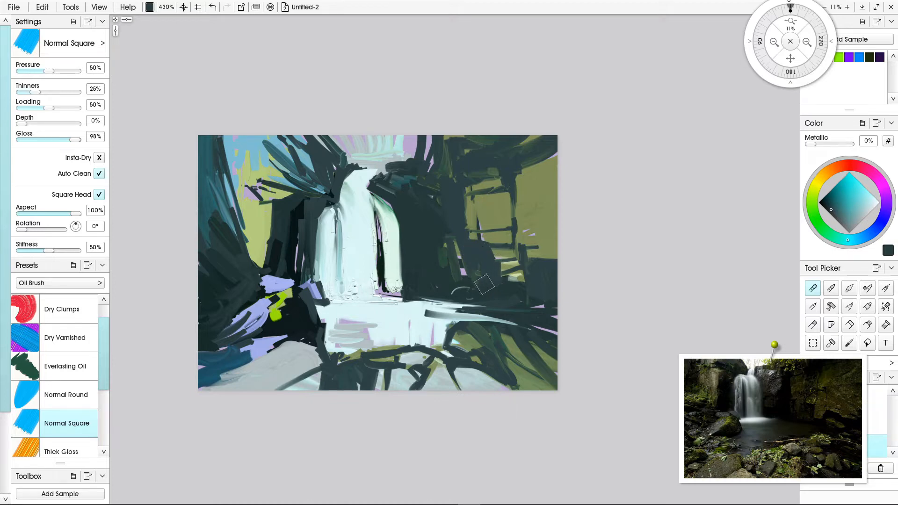
Fill gaps in the right-hand rock face with dark teal strokes and add a few over the upper-left background
mouse_move(467, 252)
left_mouse_down()
mouse_move(474, 274)
mouse_move(462, 271)
mouse_move(447, 290)
left_mouse_up()
left_click_drag(559, 152, 542, 182)
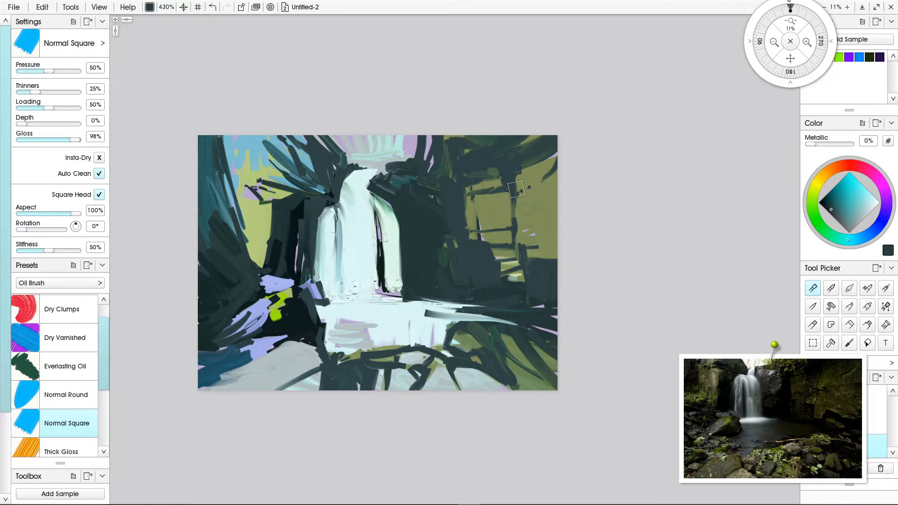
mouse_move(272, 131)
left_mouse_down()
mouse_move(318, 165)
mouse_move(298, 167)
mouse_move(300, 181)
mouse_move(255, 174)
left_mouse_up()
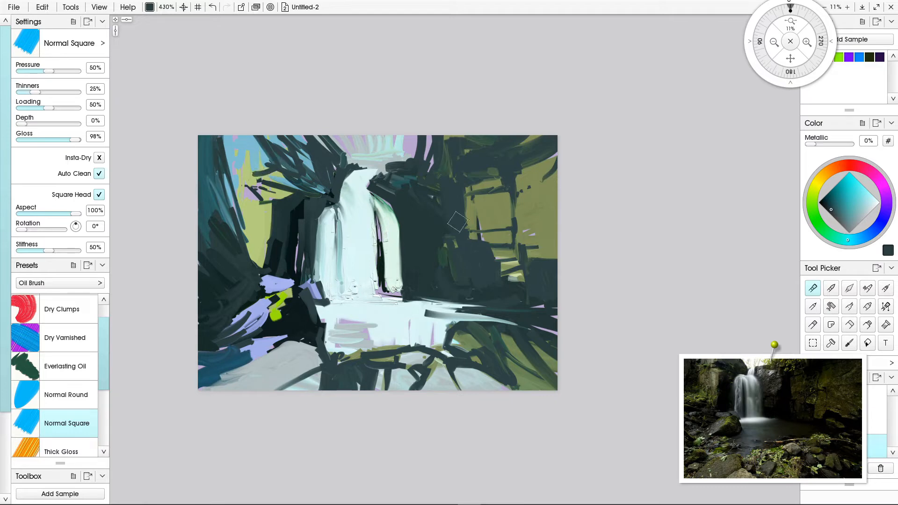
Mix a muted khaki yellow and paint it down the upper-left background over the blue, purple and olive patches
left_click(816, 186)
left_click(853, 220)
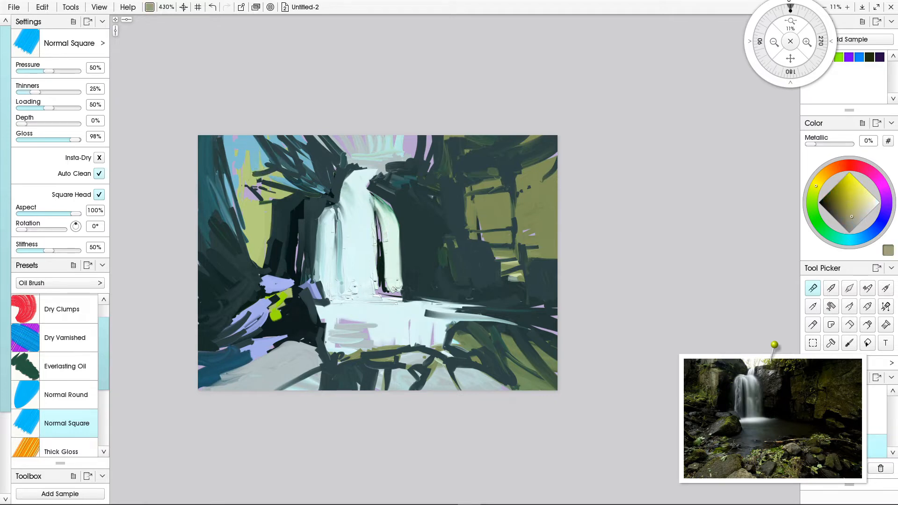
mouse_move(269, 172)
left_mouse_down()
mouse_move(310, 190)
mouse_move(263, 176)
mouse_move(262, 193)
mouse_move(283, 193)
mouse_move(256, 187)
mouse_move(260, 234)
mouse_move(272, 197)
mouse_move(265, 231)
mouse_move(273, 206)
mouse_move(238, 181)
left_mouse_up()
mouse_move(259, 149)
left_mouse_down()
mouse_move(255, 157)
mouse_move(264, 129)
mouse_move(259, 166)
mouse_move(271, 166)
mouse_move(266, 161)
left_mouse_up()
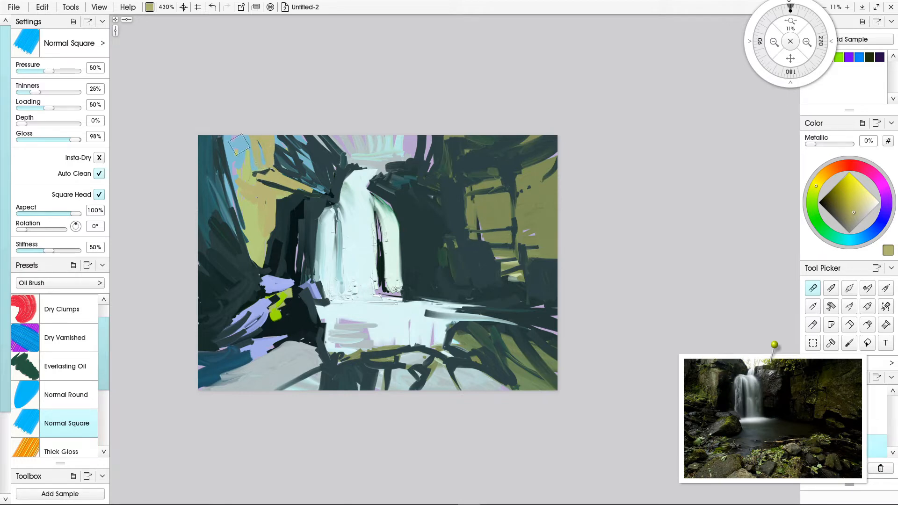
mouse_move(240, 130)
left_mouse_down()
mouse_move(245, 161)
mouse_move(233, 139)
mouse_move(243, 181)
mouse_move(231, 133)
mouse_move(228, 166)
mouse_move(228, 140)
mouse_move(223, 166)
left_mouse_up()
left_click_drag(223, 166, 219, 137)
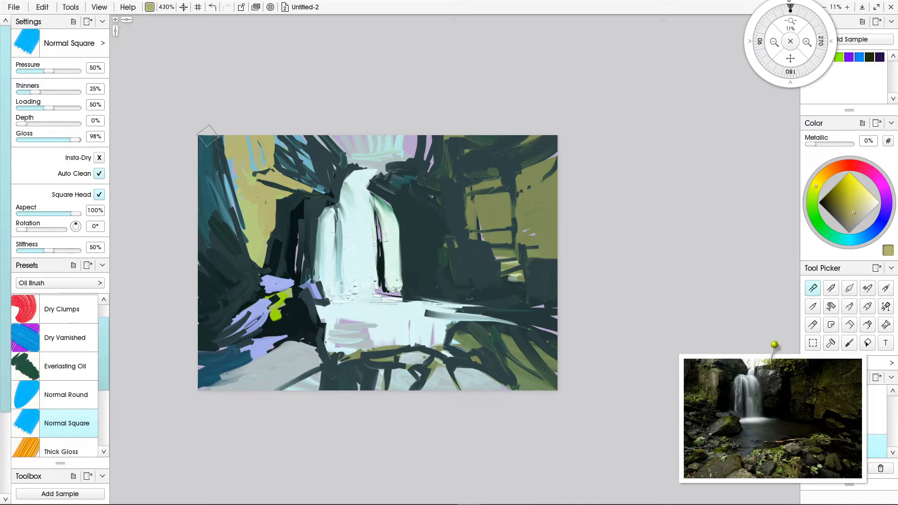
mouse_move(256, 232)
left_mouse_down()
mouse_move(239, 259)
mouse_move(244, 209)
mouse_move(236, 264)
mouse_move(242, 218)
mouse_move(246, 257)
left_mouse_up()
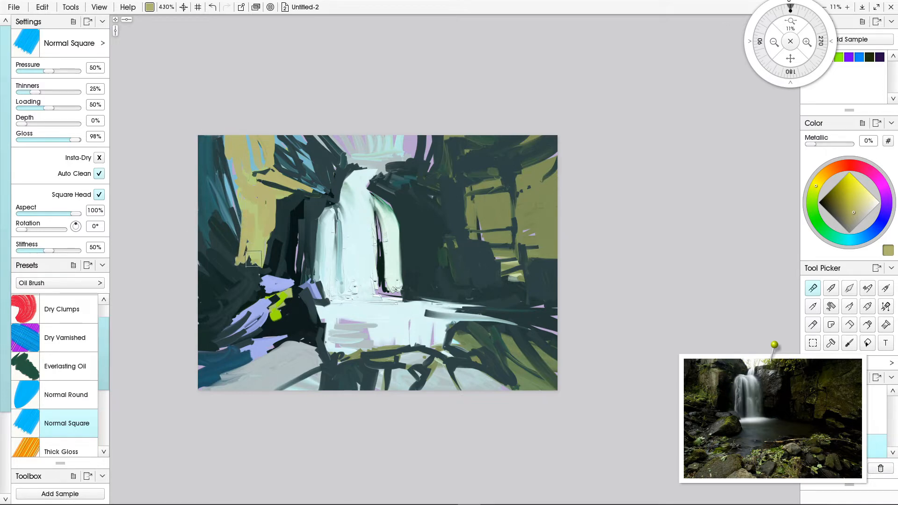
mouse_move(240, 195)
left_mouse_down()
mouse_move(226, 250)
mouse_move(243, 210)
mouse_move(232, 243)
left_mouse_up()
mouse_move(233, 162)
left_mouse_down()
mouse_move(232, 238)
mouse_move(238, 219)
mouse_move(227, 242)
mouse_move(242, 225)
mouse_move(229, 241)
left_mouse_up()
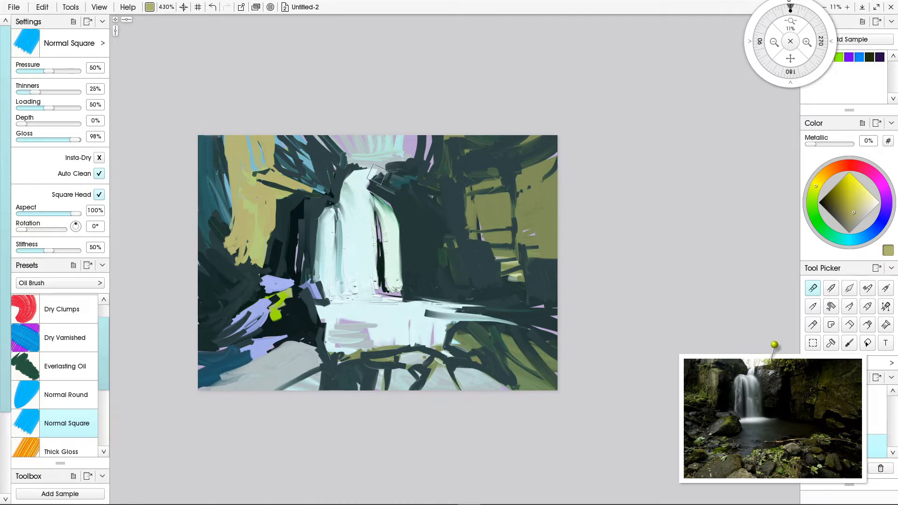
Sample the rock's dark teal, reduce the brush to 158%, and stroke around the rock and background beside the waterfall's top right
left_click(395, 192, "alt")
mouse_move(378, 166)
left_mouse_down()
mouse_move(408, 165)
mouse_move(388, 166)
mouse_move(386, 153)
mouse_move(375, 177)
left_mouse_up()
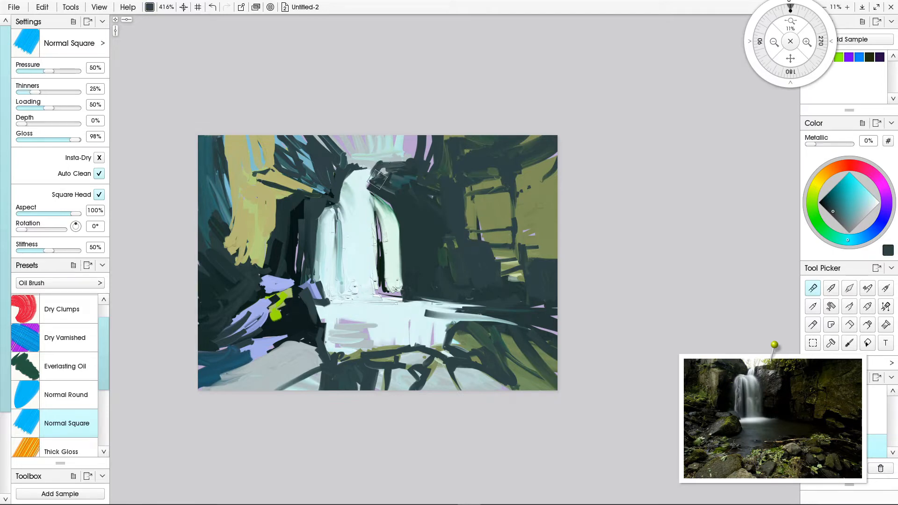
key("bracketleft")
key("bracketleft")
key("bracketleft")
left_click_drag(365, 166, 389, 166, "shift")
key("ctrl+z")
left_click_drag(388, 162, 383, 176)
left_click_drag(423, 135, 428, 166)
mouse_move(399, 121)
left_mouse_down()
mouse_move(424, 172)
mouse_move(390, 125)
mouse_move(414, 155)
left_mouse_up()
left_click_drag(391, 126, 411, 165)
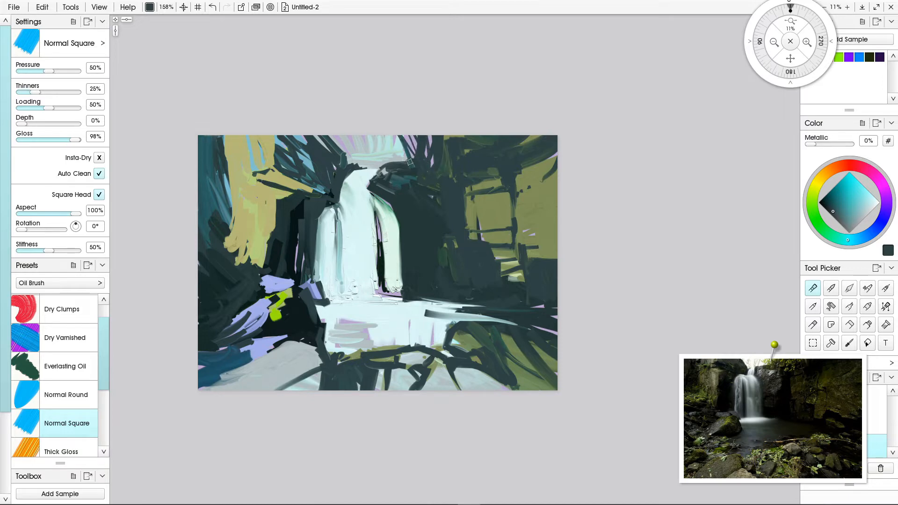
Paint the sky above the waterfall with pale cyan and cream strokes, carrying the cream into the top of the stream
left_click(875, 202)
left_click_drag(334, 133, 348, 166)
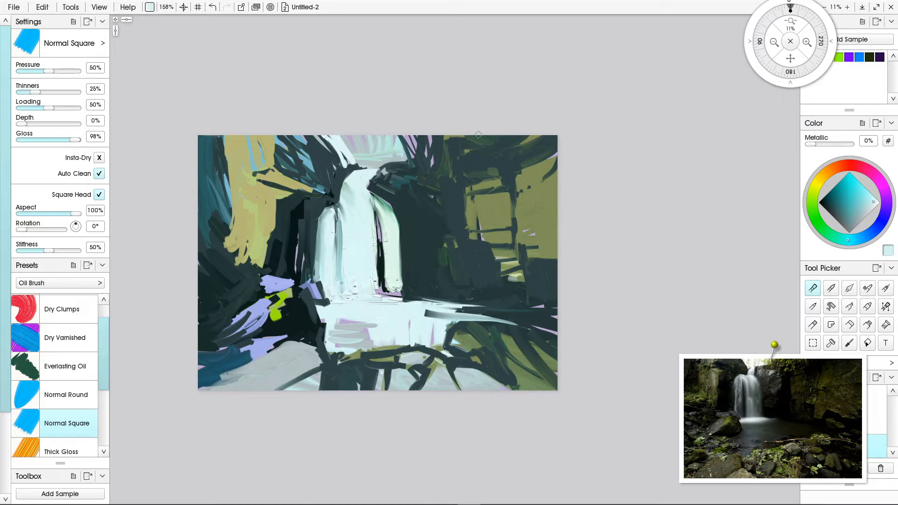
left_click(818, 183)
mouse_move(355, 134)
left_mouse_down()
mouse_move(347, 156)
mouse_move(329, 131)
mouse_move(342, 152)
mouse_move(322, 133)
mouse_move(319, 119)
mouse_move(351, 163)
mouse_move(335, 149)
mouse_move(341, 155)
mouse_move(343, 131)
mouse_move(357, 162)
mouse_move(352, 128)
mouse_move(373, 159)
mouse_move(361, 119)
mouse_move(385, 135)
mouse_move(364, 158)
mouse_move(371, 135)
mouse_move(385, 160)
left_mouse_up()
mouse_move(380, 127)
left_mouse_down()
mouse_move(379, 157)
mouse_move(394, 132)
mouse_move(402, 157)
mouse_move(373, 134)
mouse_move(396, 159)
left_mouse_up()
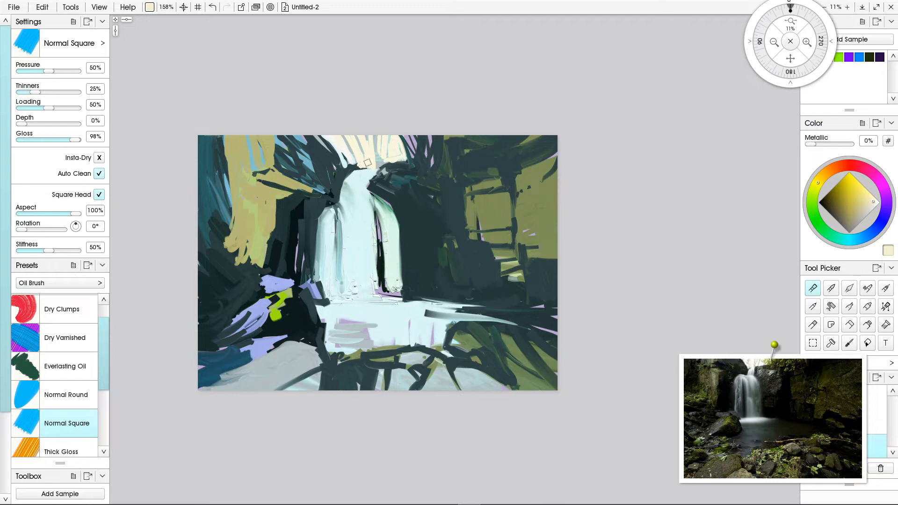
left_click_drag(354, 133, 365, 163)
left_click_drag(360, 170, 339, 194)
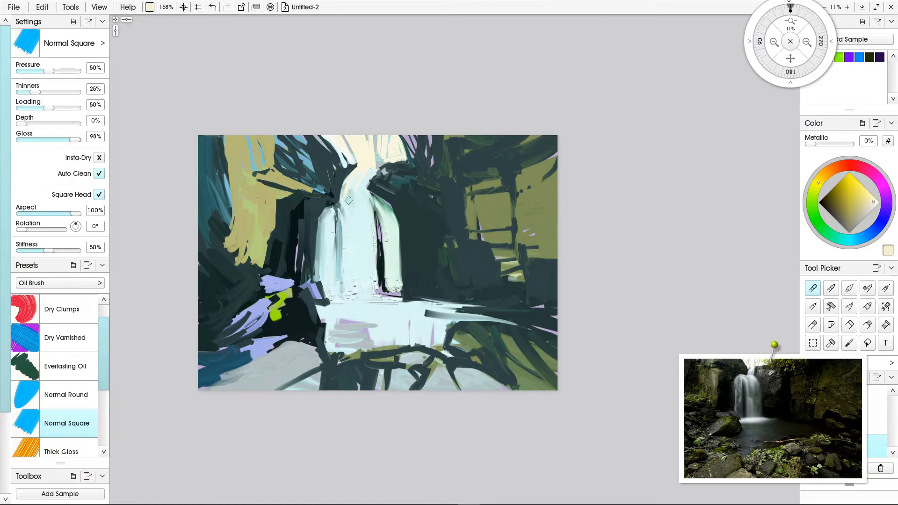
Widen the waterfall's upper-left lip with white strokes, using the Thick Gloss Square oil brush at 420%
left_click(879, 202)
left_click_drag(325, 195, 345, 204)
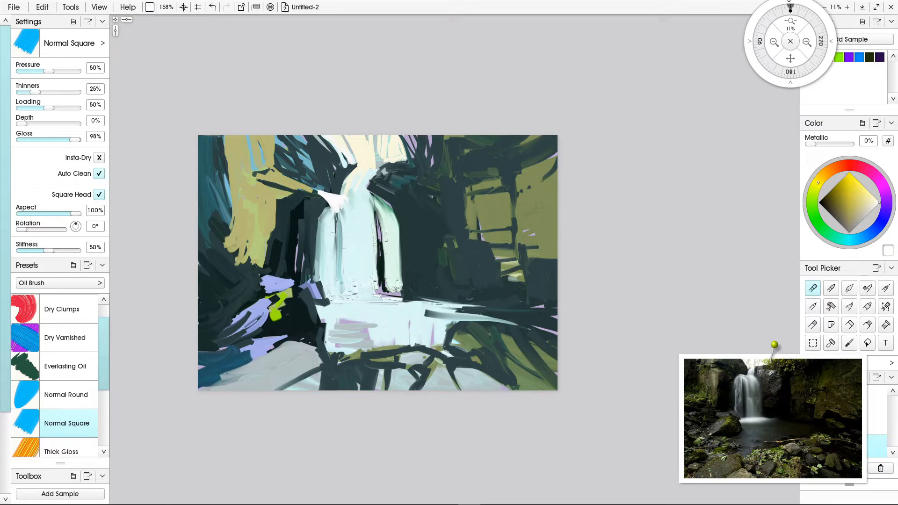
scroll(56, 374, "down", 4)
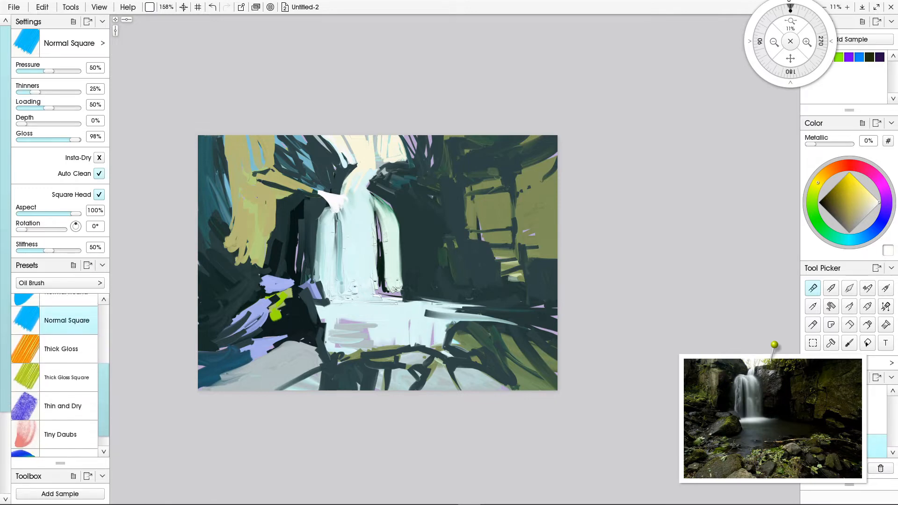
left_click(67, 377)
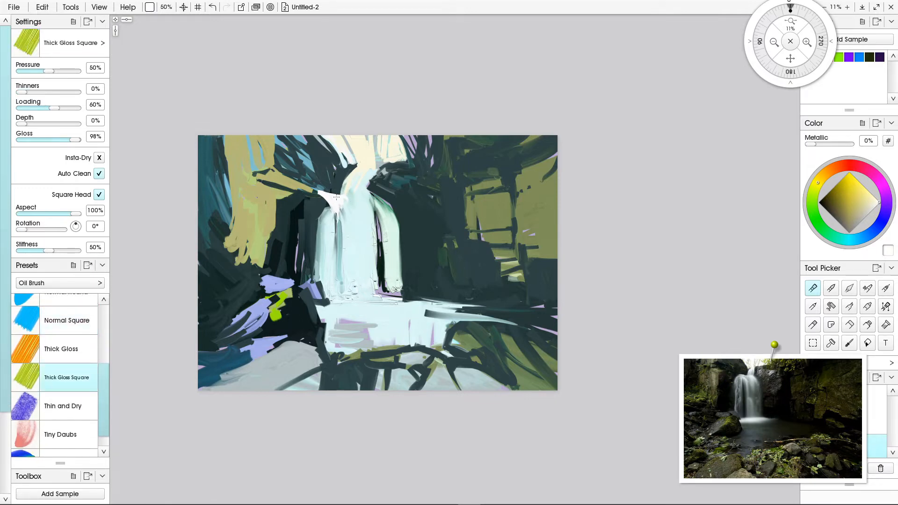
mouse_move(311, 195)
left_mouse_down("shift")
mouse_move(325, 191)
mouse_move(332, 202)
mouse_move(325, 209)
mouse_move(333, 205)
mouse_move(327, 226)
mouse_move(340, 234)
left_mouse_up("shift")
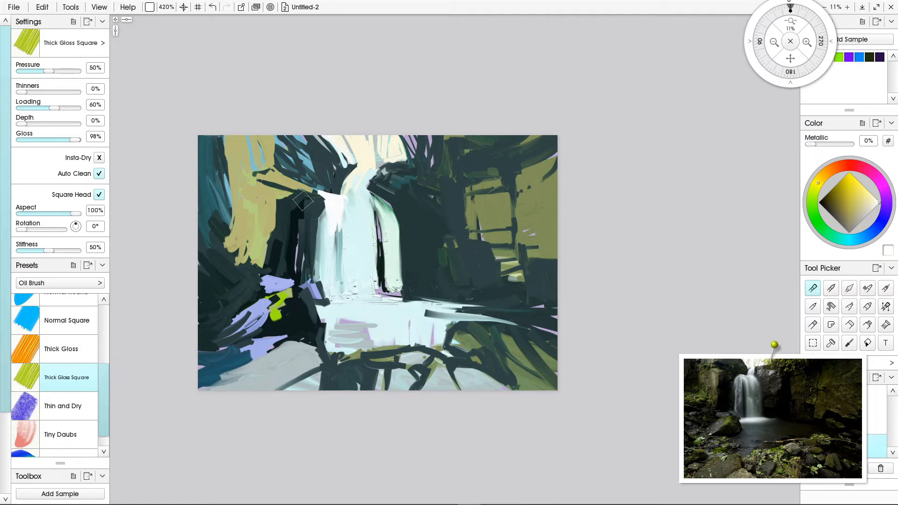
mouse_move(309, 192)
left_mouse_down()
mouse_move(326, 196)
mouse_move(311, 191)
mouse_move(323, 207)
mouse_move(344, 198)
mouse_move(317, 191)
left_mouse_up()
mouse_move(313, 192)
left_mouse_down()
mouse_move(318, 244)
mouse_move(313, 196)
mouse_move(313, 270)
left_mouse_up()
Smudge the white down the waterfall's left and centre with the Hard Out Smudge knife
key("k")
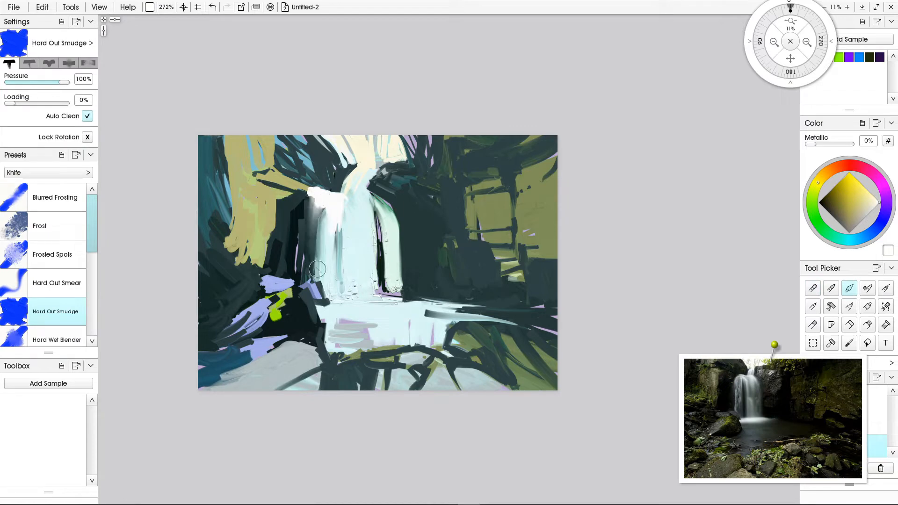
mouse_move(309, 197)
left_mouse_down()
mouse_move(304, 243)
mouse_move(317, 248)
left_mouse_up()
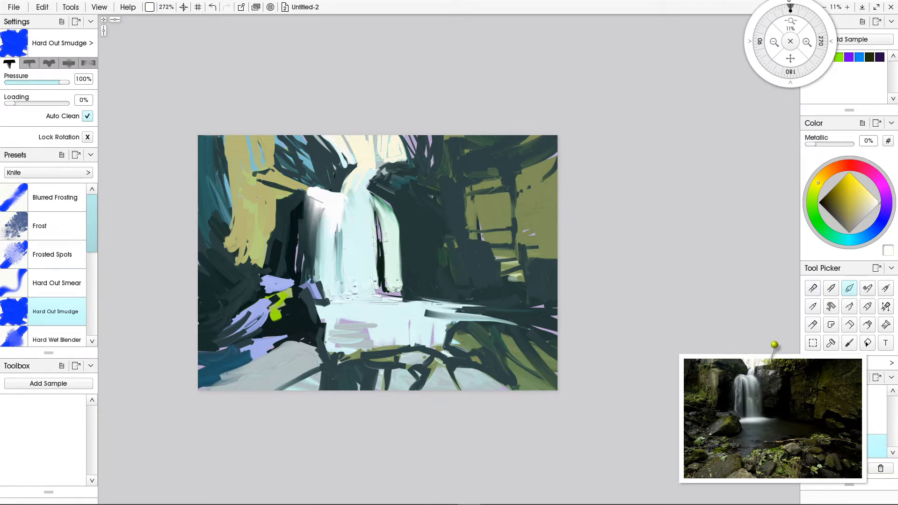
left_click_drag(321, 200, 312, 228)
left_click_drag(313, 190, 318, 244)
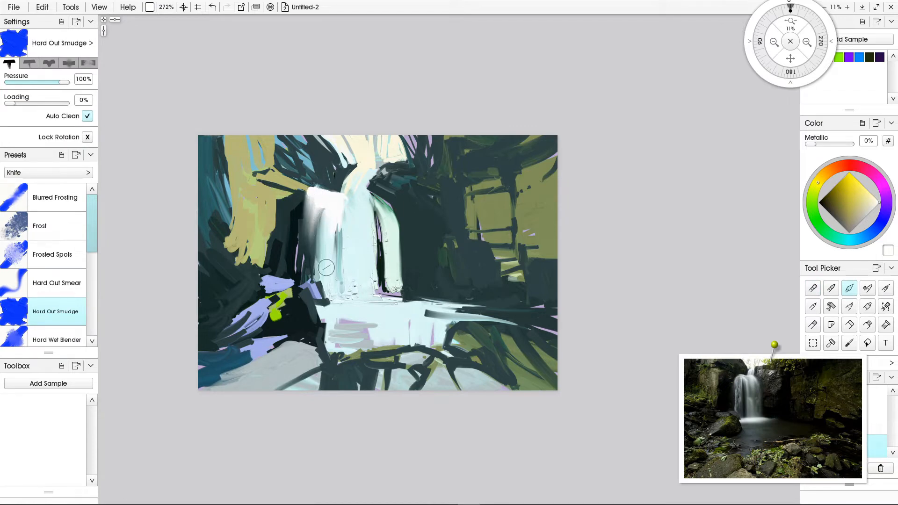
left_click_drag(328, 208, 337, 271)
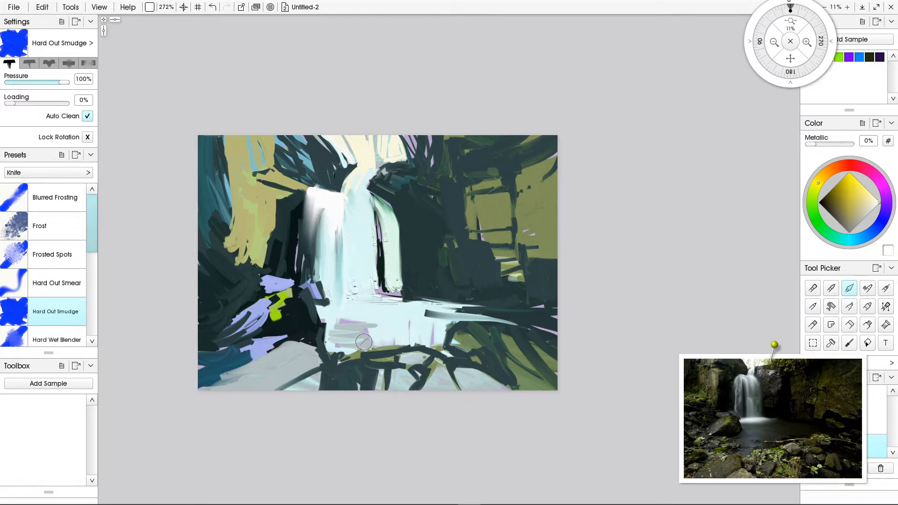
left_click_drag(345, 195, 349, 288)
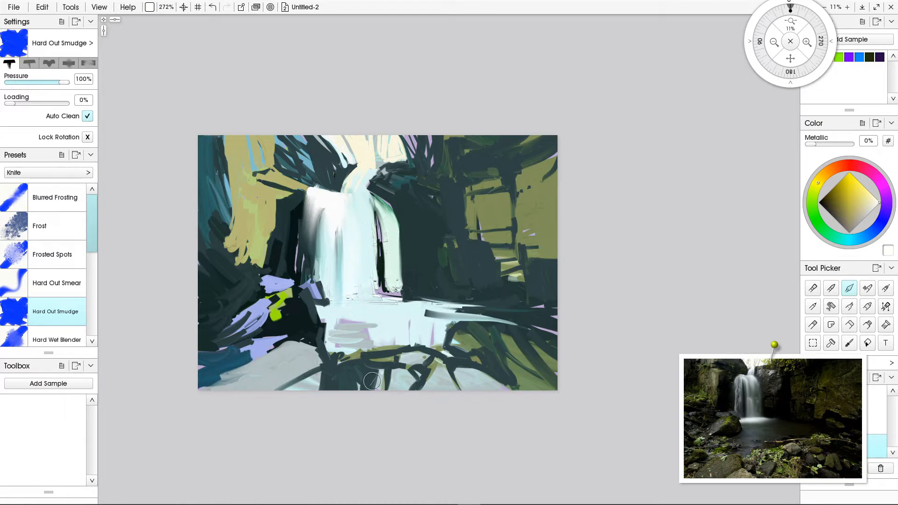
Brush white over the waterfall's upper-right lip and smudge it down the centre and right streams into the pool
key("o")
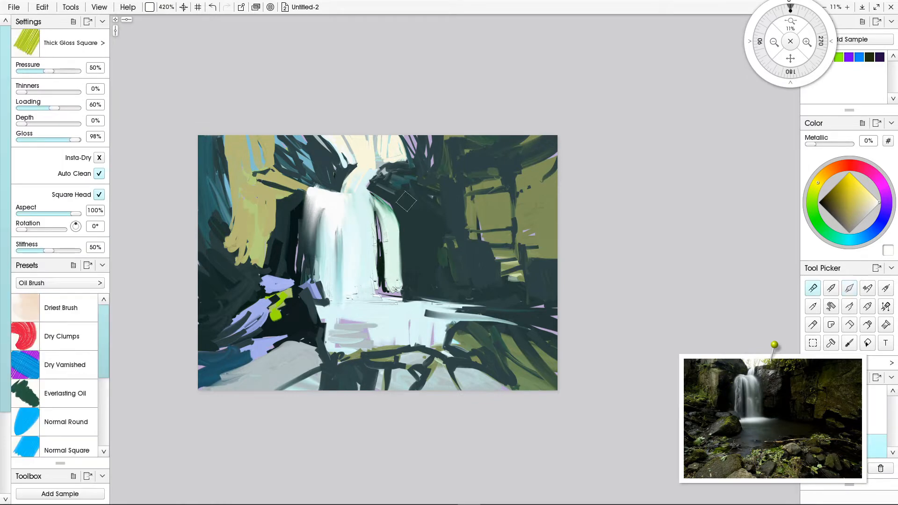
left_click_drag(357, 195, 376, 202)
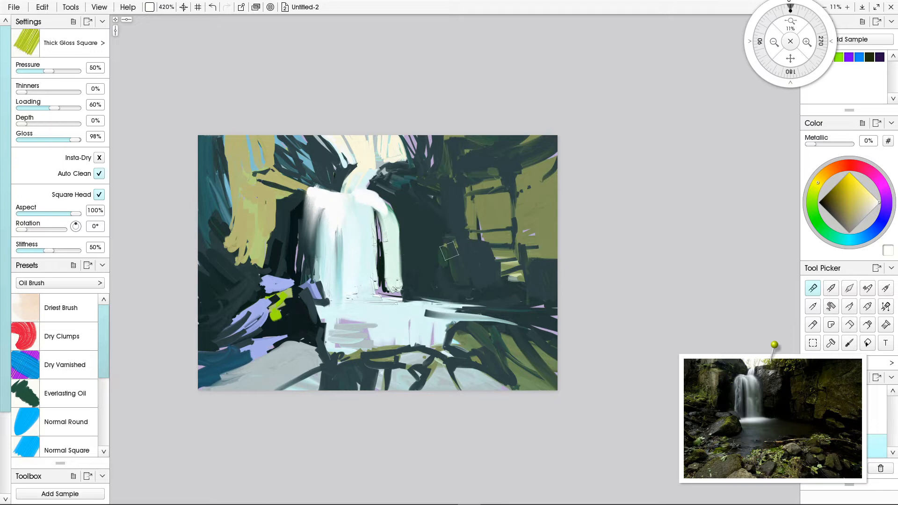
key("k")
left_click_drag(376, 201, 391, 286)
left_click_drag(361, 199, 371, 309)
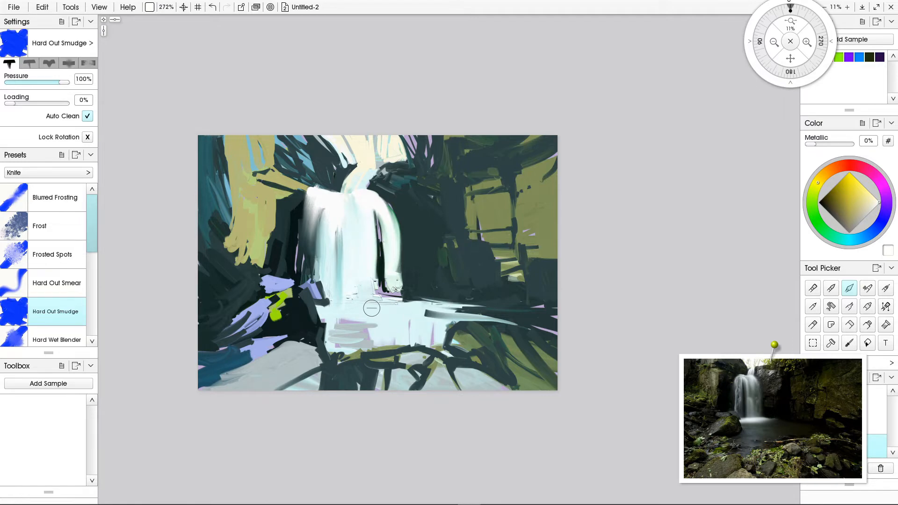
left_click_drag(355, 195, 361, 304)
left_click_drag(370, 195, 385, 284)
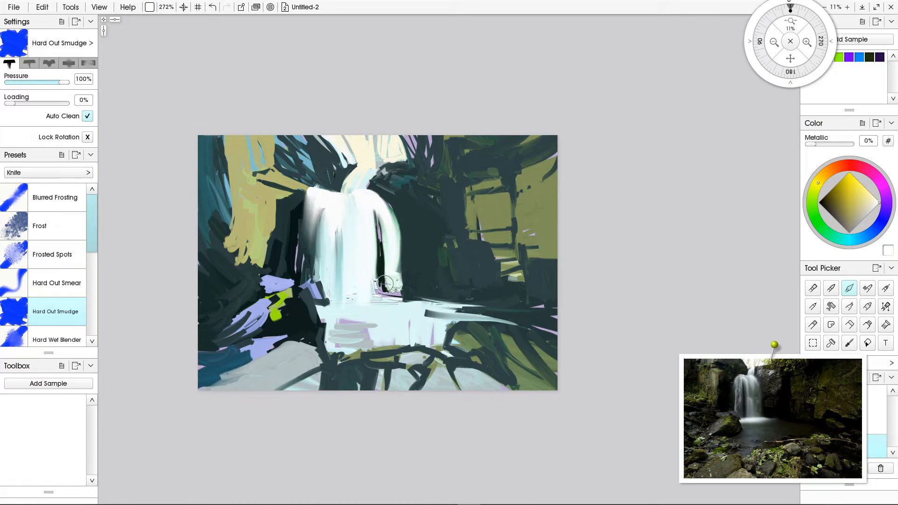
mouse_move(386, 190)
left_mouse_down()
mouse_move(401, 216)
mouse_move(398, 195)
mouse_move(407, 287)
left_mouse_up()
left_click_drag(380, 199, 402, 327)
left_click_drag(398, 258, 397, 287)
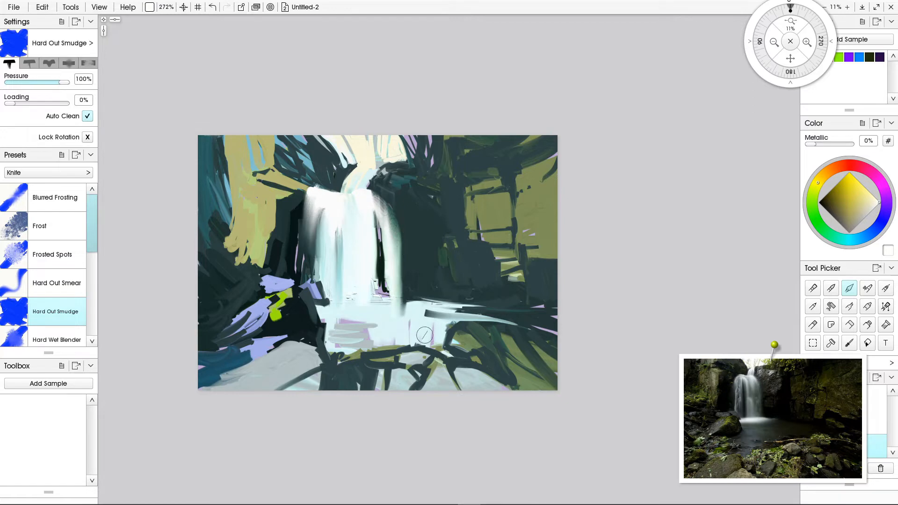
Paint a dark teal vertical streak inside the waterfall's left half and smudge it softly into the falling water
left_click(284, 252, "alt")
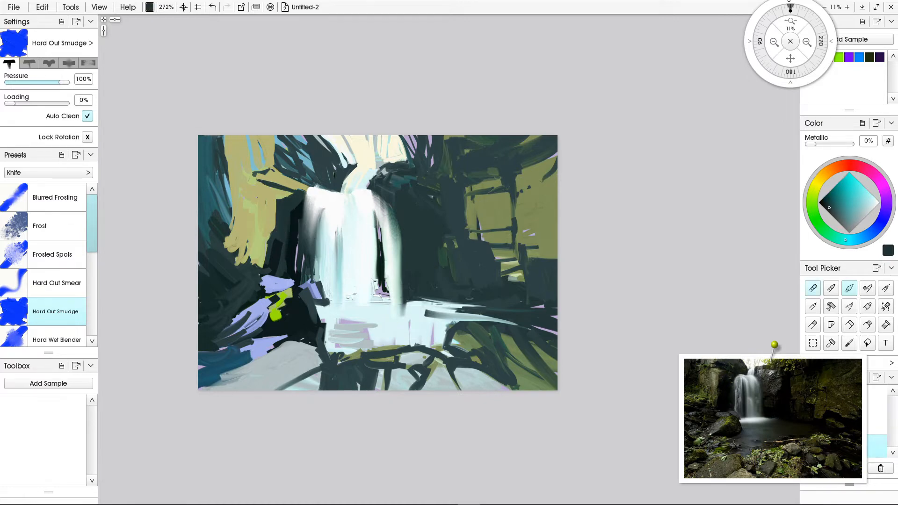
key("o")
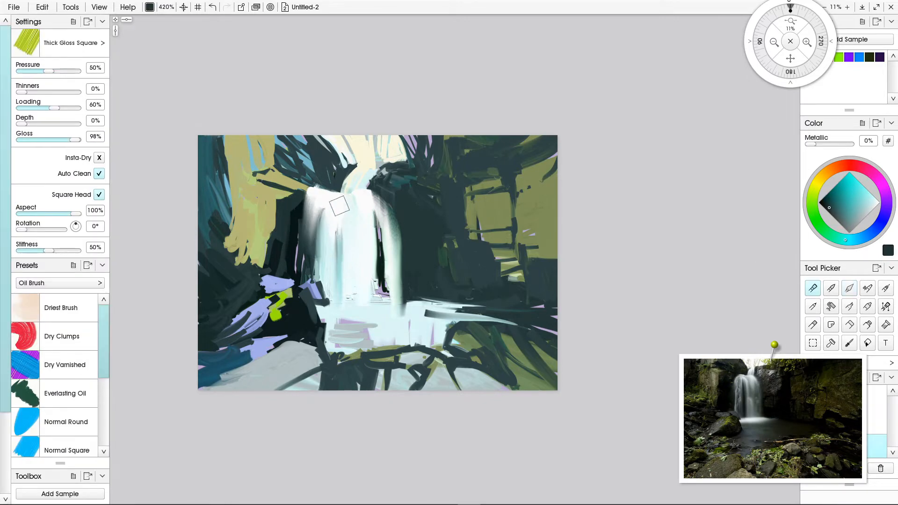
left_click_drag(339, 206, 341, 297)
left_click_drag(340, 254, 340, 312)
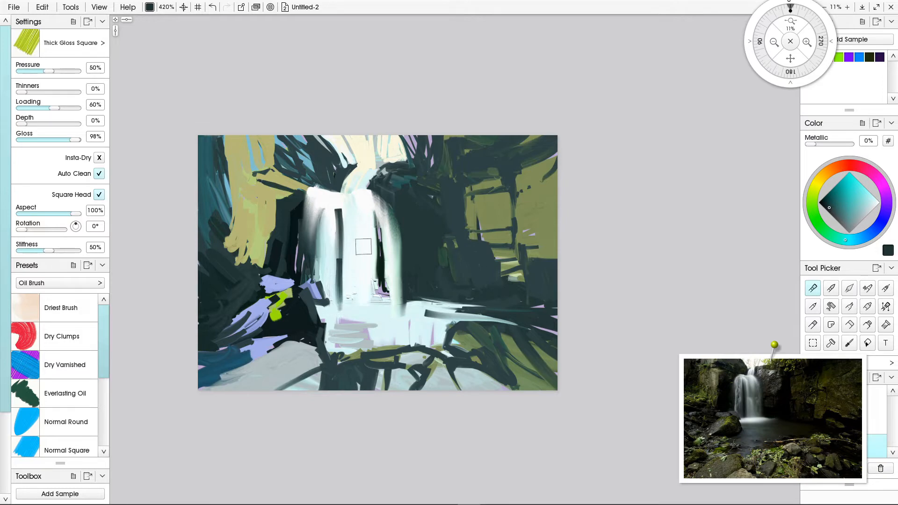
left_click(849, 288)
left_click_drag(331, 211, 335, 305)
mouse_move(334, 205)
left_mouse_down()
mouse_move(337, 266)
mouse_move(340, 211)
mouse_move(348, 233)
mouse_move(340, 291)
mouse_move(336, 267)
mouse_move(338, 243)
mouse_move(342, 311)
mouse_move(343, 285)
mouse_move(352, 264)
mouse_move(358, 286)
mouse_move(357, 254)
mouse_move(369, 247)
mouse_move(365, 228)
mouse_move(378, 215)
mouse_move(386, 300)
left_mouse_up()
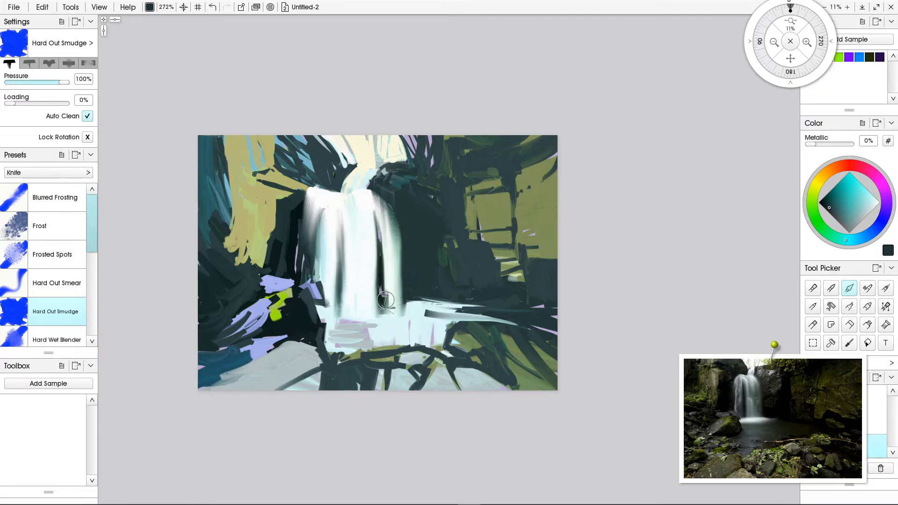
Paint a white foam band across the waterfall's base and smudge it into the pool, blending the falls' centre and dark gap
left_click(879, 203)
key("o")
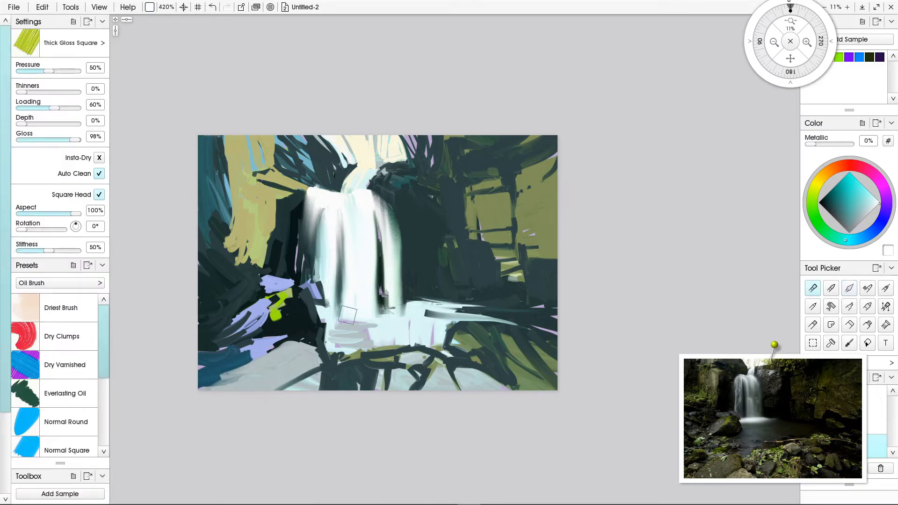
mouse_move(378, 310)
left_mouse_down()
mouse_move(412, 307)
mouse_move(324, 305)
mouse_move(413, 305)
mouse_move(362, 304)
left_mouse_up()
left_click(850, 288)
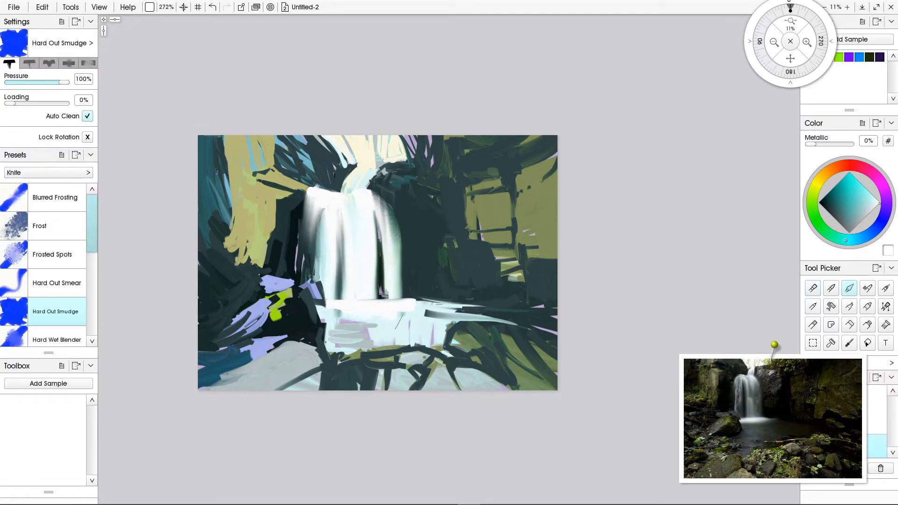
mouse_move(423, 311)
left_mouse_down()
mouse_move(341, 311)
mouse_move(357, 311)
mouse_move(302, 299)
mouse_move(342, 340)
left_mouse_up()
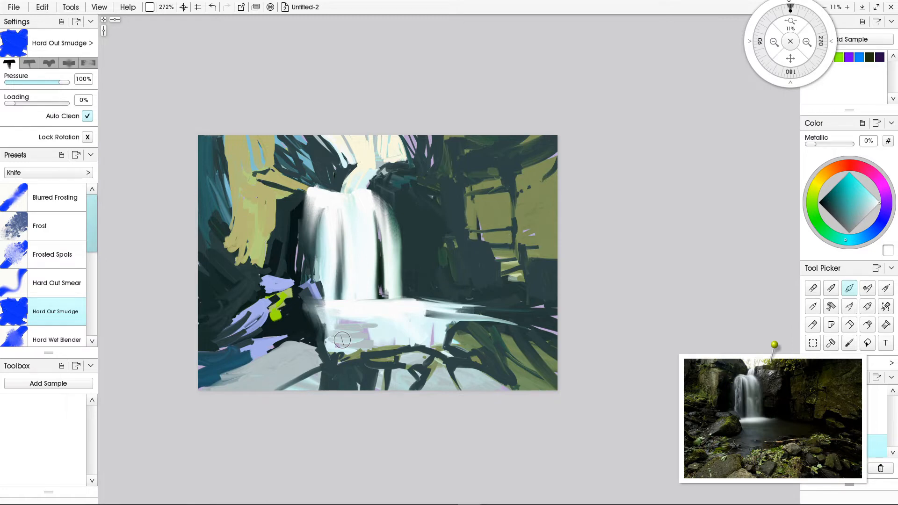
mouse_move(340, 237)
left_mouse_down()
mouse_move(363, 280)
mouse_move(361, 319)
mouse_move(356, 269)
mouse_move(335, 248)
mouse_move(340, 240)
mouse_move(370, 283)
mouse_move(384, 264)
mouse_move(355, 249)
mouse_move(372, 298)
mouse_move(368, 281)
left_mouse_up()
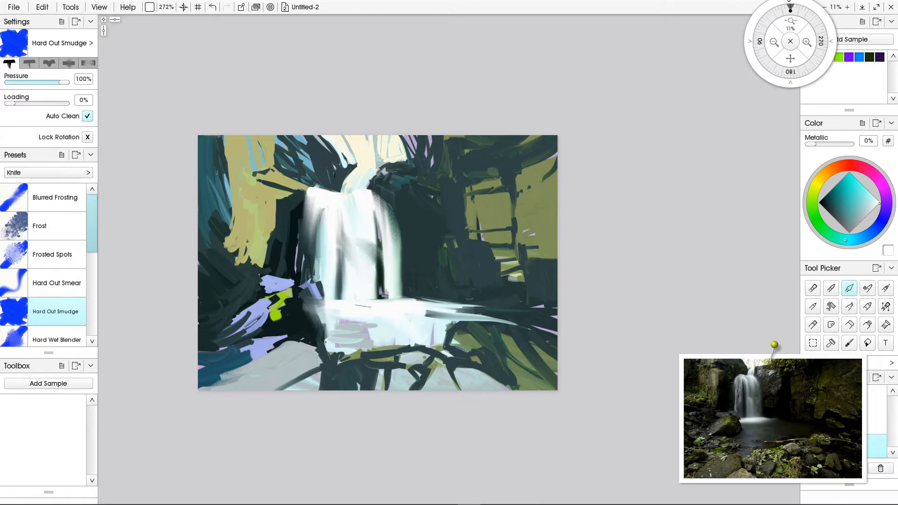
left_click_drag(382, 260, 382, 304)
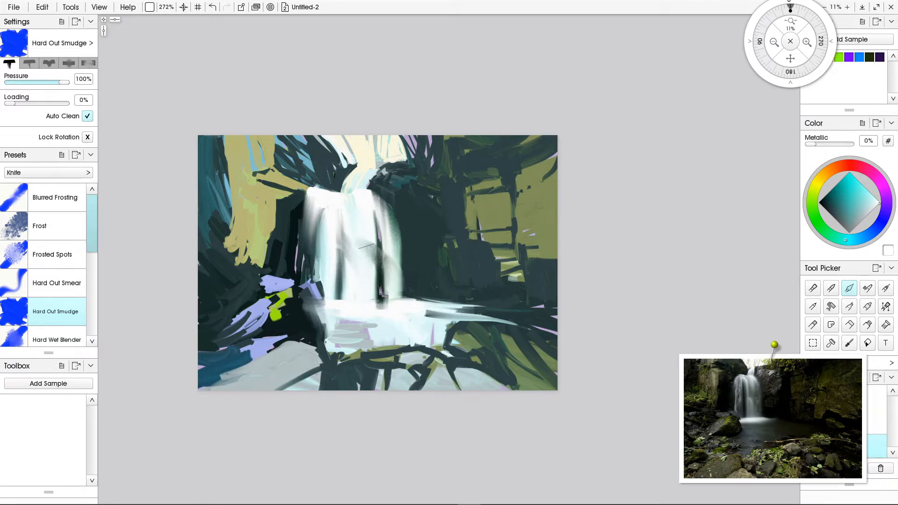
Smudge the waterfall's centre, the rock edge beside its upper lip and the foam band along its base into softer transitions
mouse_move(362, 240)
left_mouse_down()
mouse_move(376, 255)
mouse_move(350, 248)
left_mouse_up()
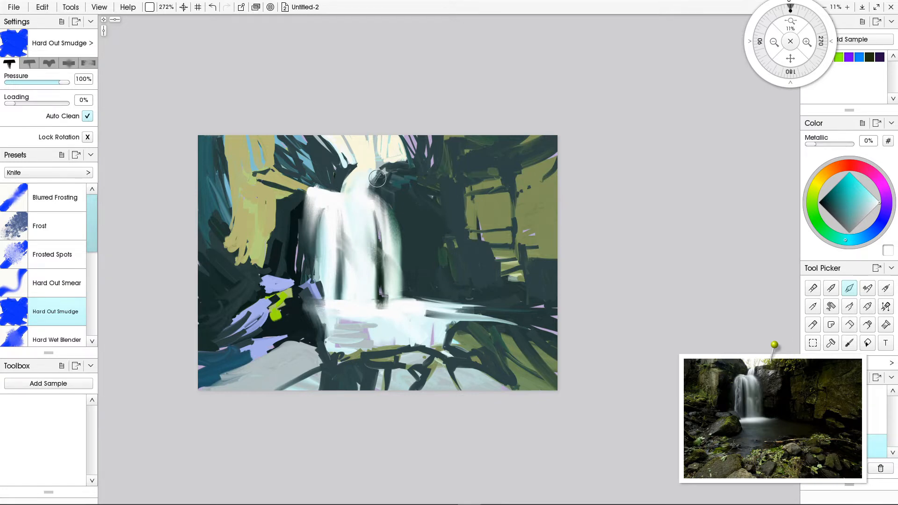
left_click_drag(340, 167, 311, 129)
mouse_move(398, 309)
left_mouse_down()
mouse_move(331, 302)
mouse_move(453, 300)
left_mouse_up()
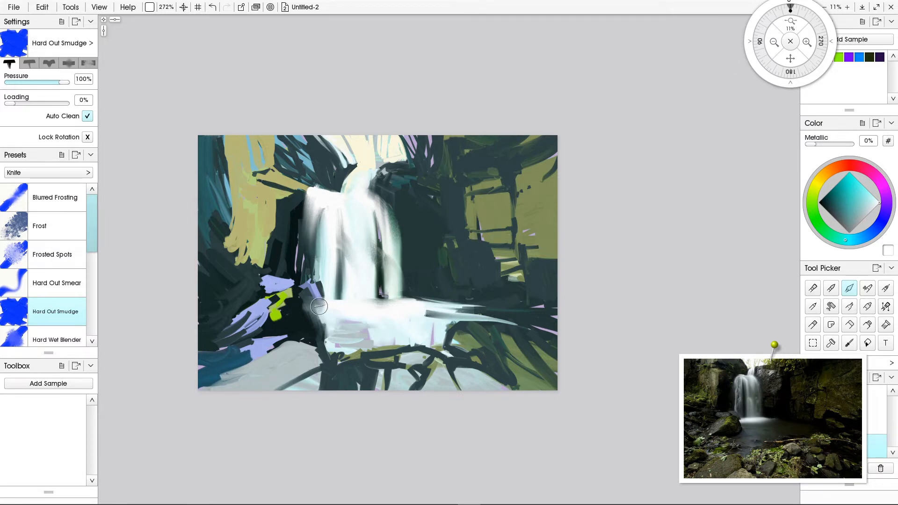
mouse_move(312, 280)
left_mouse_down()
mouse_move(339, 315)
mouse_move(352, 309)
left_mouse_up()
Add a new layer above the painting, set its blend mode to Multiply, and move the reference photo clear of the canvas
scroll(385, 280, "up", 3)
scroll(355, 269, "up", 2)
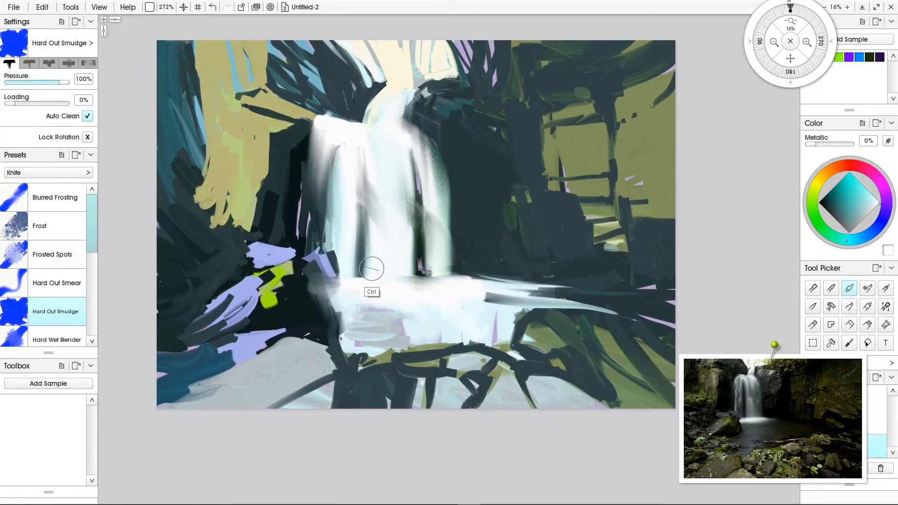
scroll(388, 270, "up", 2)
scroll(392, 286, "down", 1)
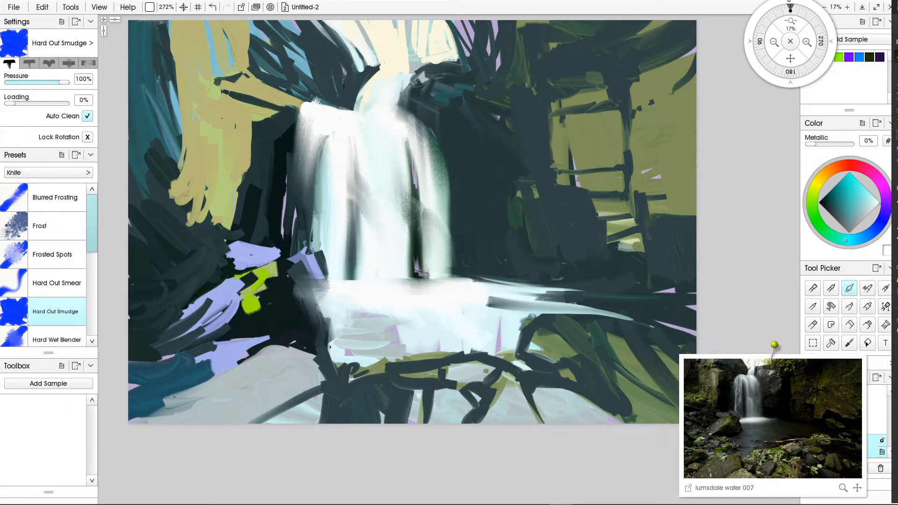
left_click_drag(773, 418, 704, 385)
left_click(818, 468)
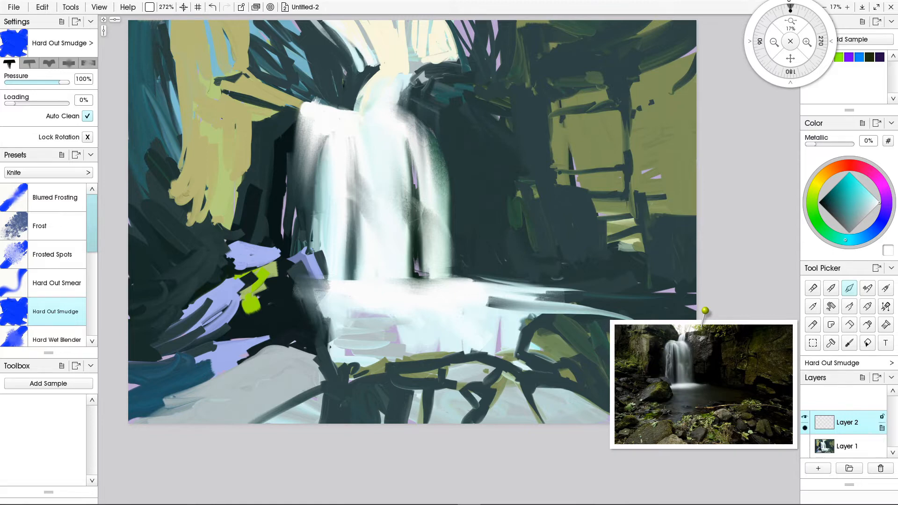
left_click(882, 428)
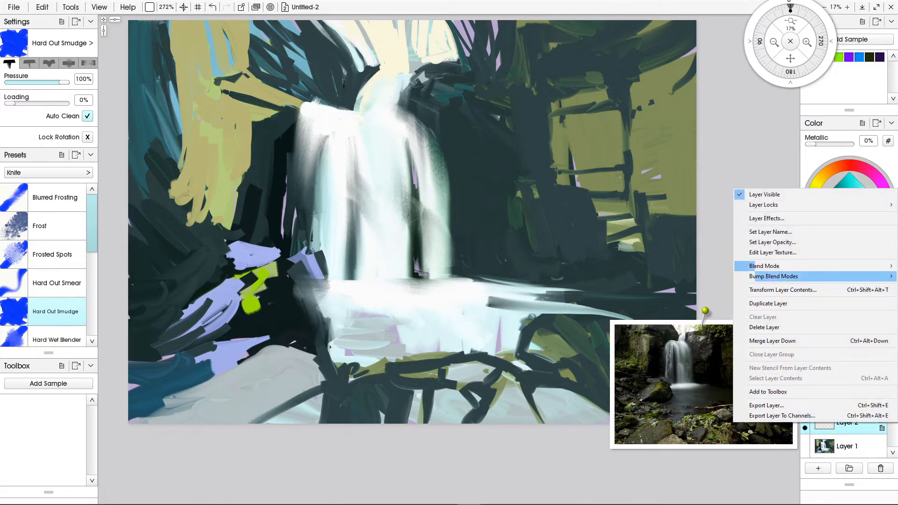
mouse_move(795, 276)
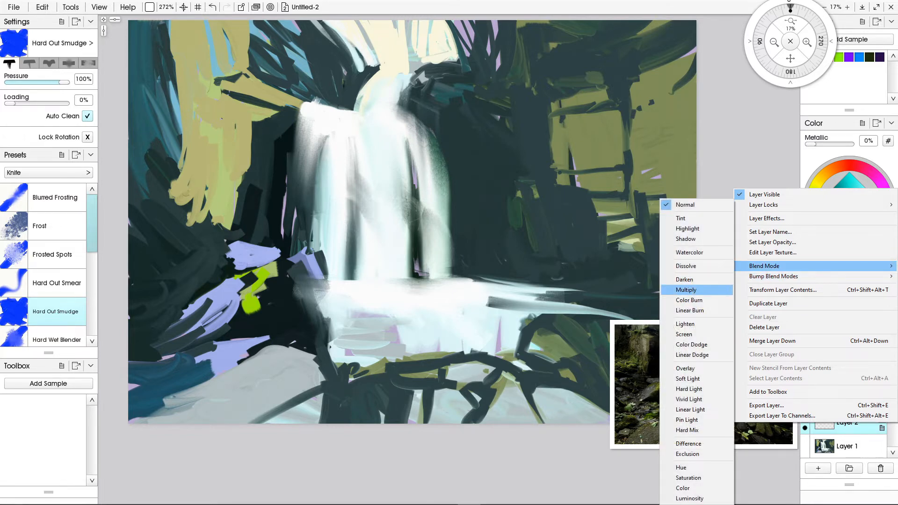
left_click(687, 290)
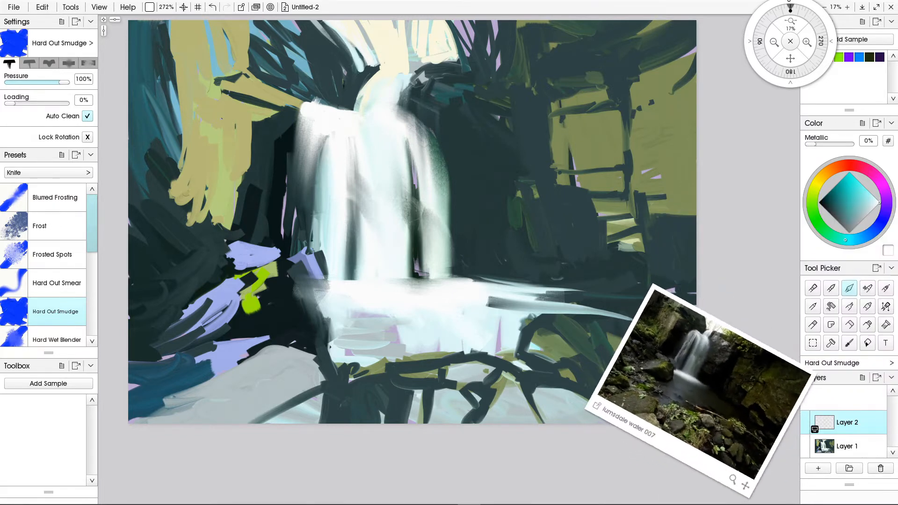
left_click_drag(707, 312, 800, 346)
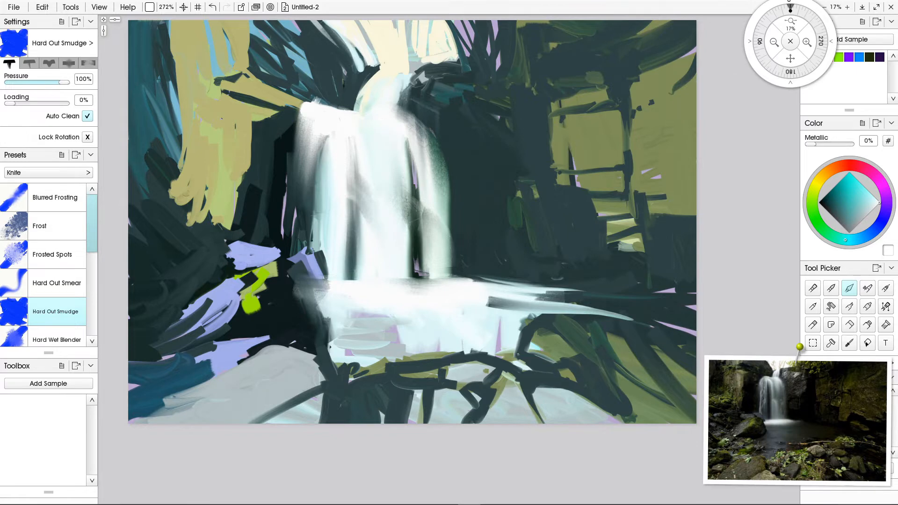
Glaze muted dark blue down the rock face left of the waterfall with the Normal Square oil brush at 500% size
left_click(879, 225)
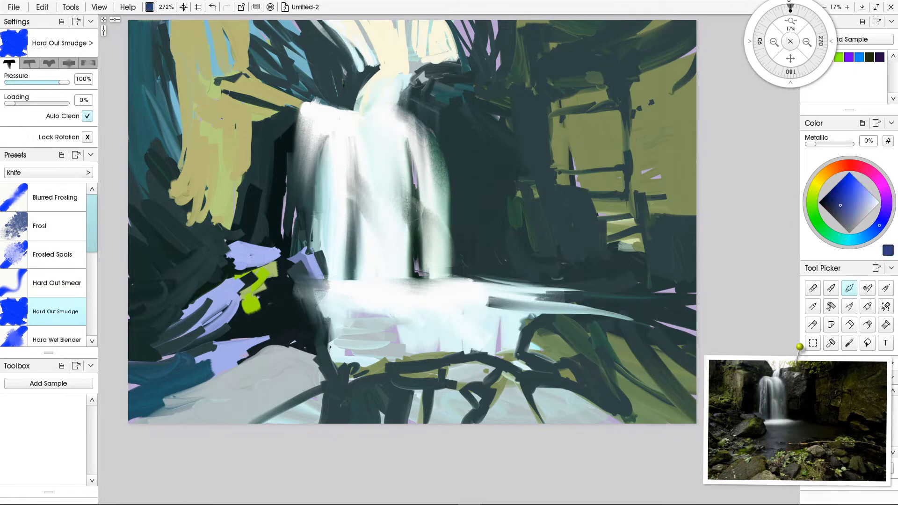
left_click_drag(282, 139, 308, 146)
scroll(43, 264, "down", 10)
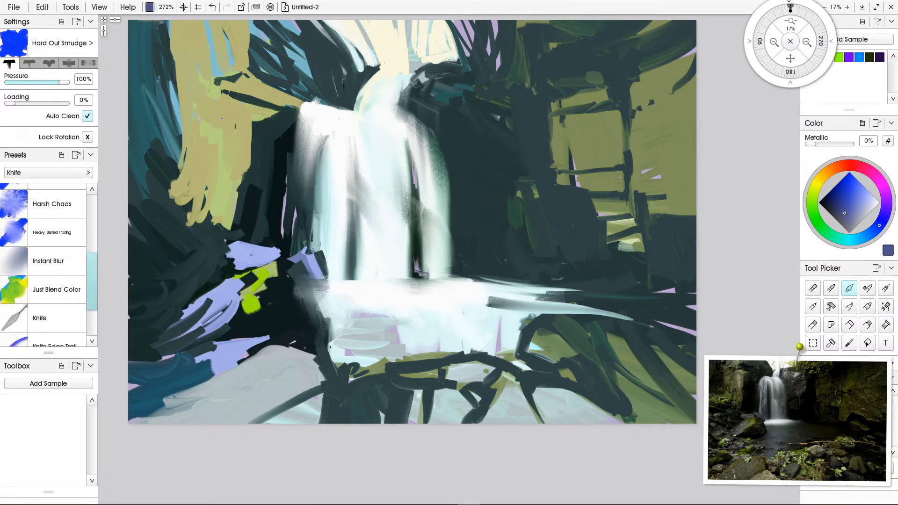
scroll(43, 264, "down", 1)
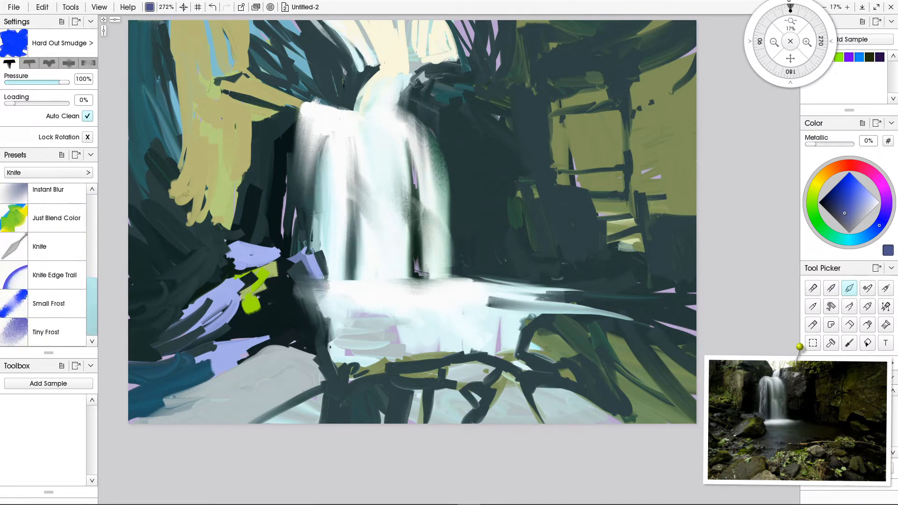
scroll(43, 265, "up", 1)
left_click(812, 288)
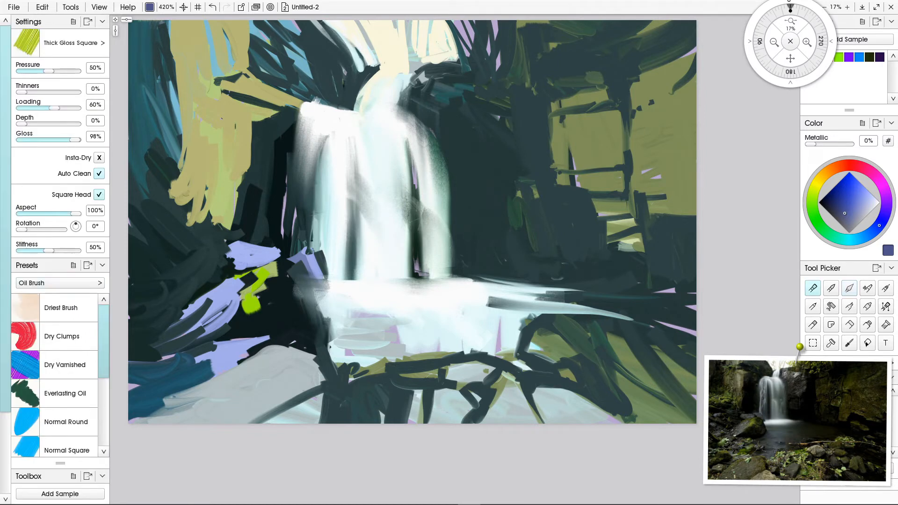
scroll(60, 374, "down", 5)
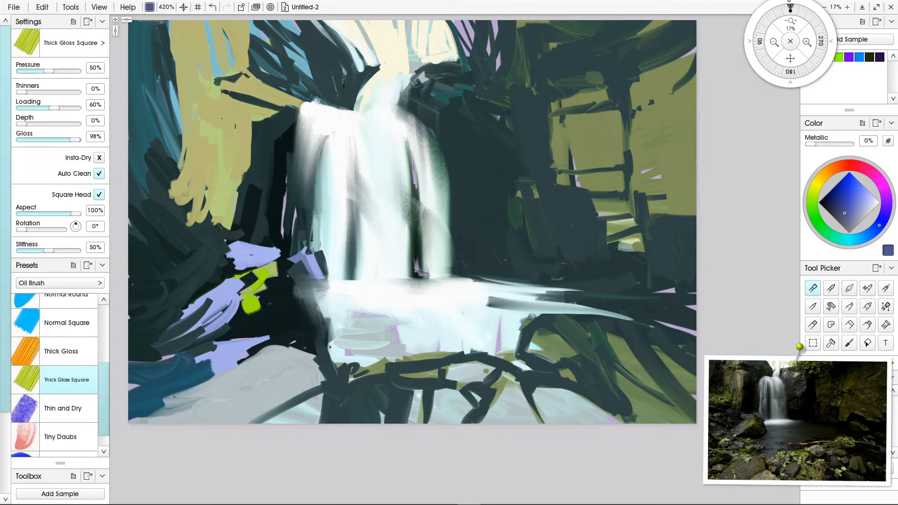
scroll(60, 374, "up", 1)
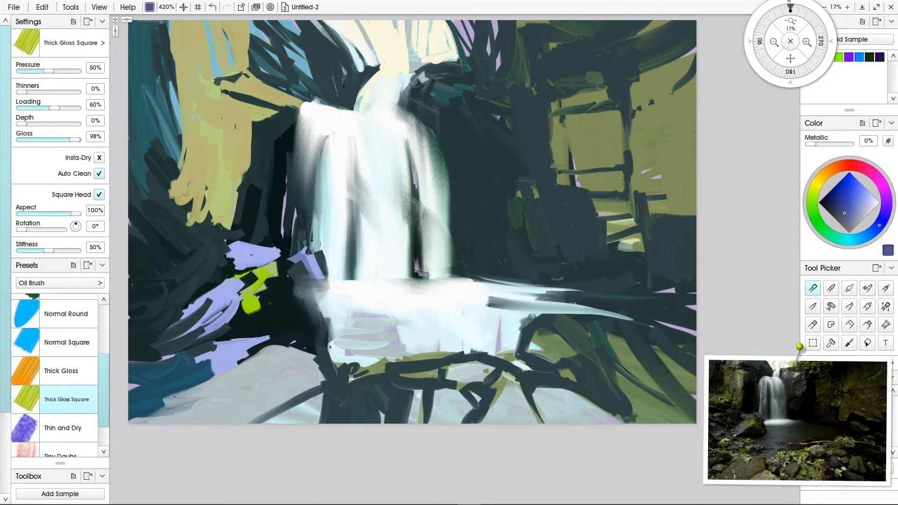
left_click(67, 342)
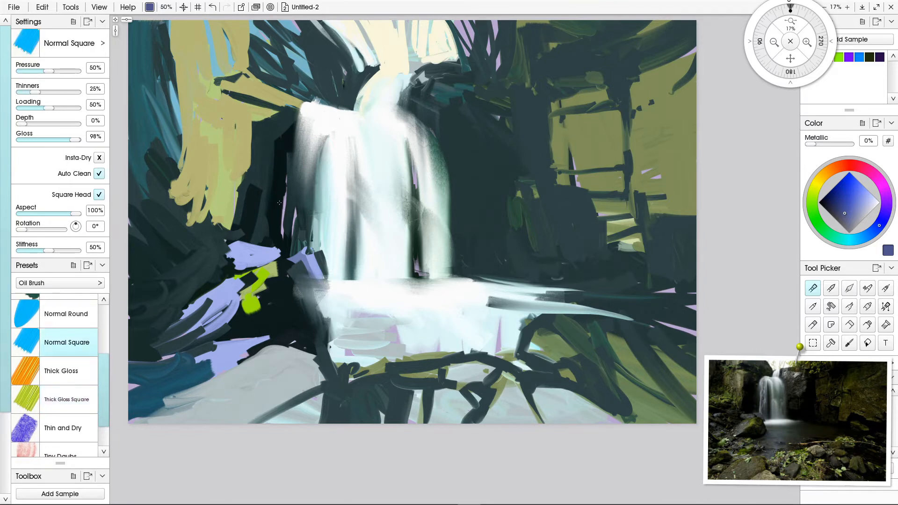
mouse_move(247, 144)
left_mouse_down("shift")
mouse_move(276, 147)
mouse_move(279, 137)
mouse_move(287, 242)
left_mouse_up("shift")
left_click_drag(286, 156, 288, 230)
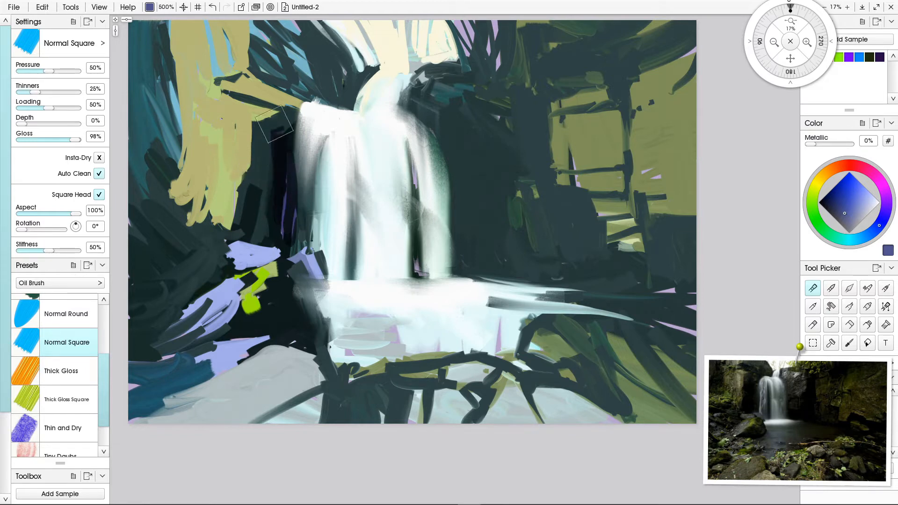
left_click_drag(276, 128, 275, 211)
mouse_move(283, 120)
left_mouse_down()
mouse_move(261, 126)
mouse_move(257, 194)
left_mouse_up()
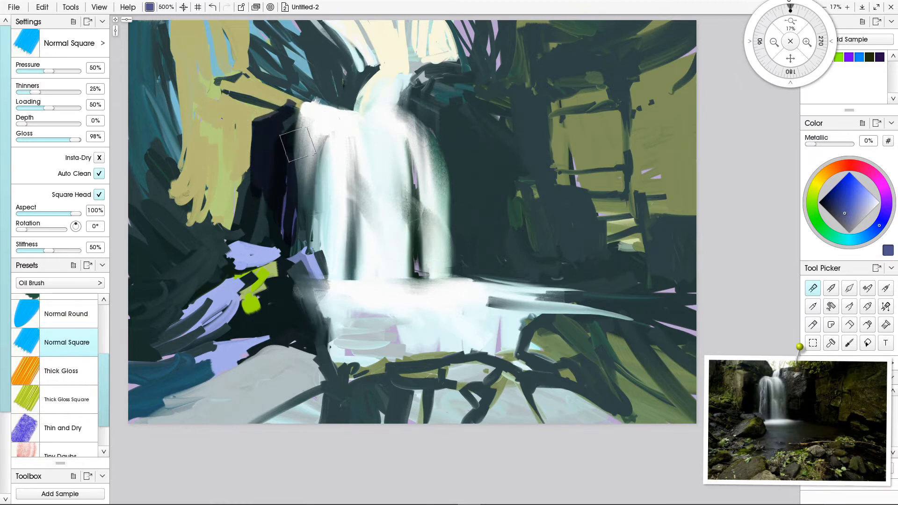
Glaze dark blue over the rocks above the waterfall's left lip, and lighter periwinkle over the adjoining branch and the falls' left edge
mouse_move(274, 26)
left_mouse_down()
mouse_move(334, 71)
mouse_move(277, 15)
mouse_move(346, 66)
mouse_move(289, 15)
mouse_move(338, 46)
mouse_move(313, 19)
mouse_move(302, 41)
mouse_move(305, 21)
mouse_move(348, 59)
mouse_move(318, 14)
mouse_move(361, 57)
mouse_move(311, 11)
mouse_move(343, 52)
mouse_move(325, 55)
mouse_move(310, 22)
mouse_move(330, 79)
mouse_move(346, 47)
mouse_move(373, 66)
mouse_move(350, 47)
mouse_move(369, 54)
mouse_move(353, 33)
mouse_move(323, 25)
mouse_move(377, 60)
left_mouse_up()
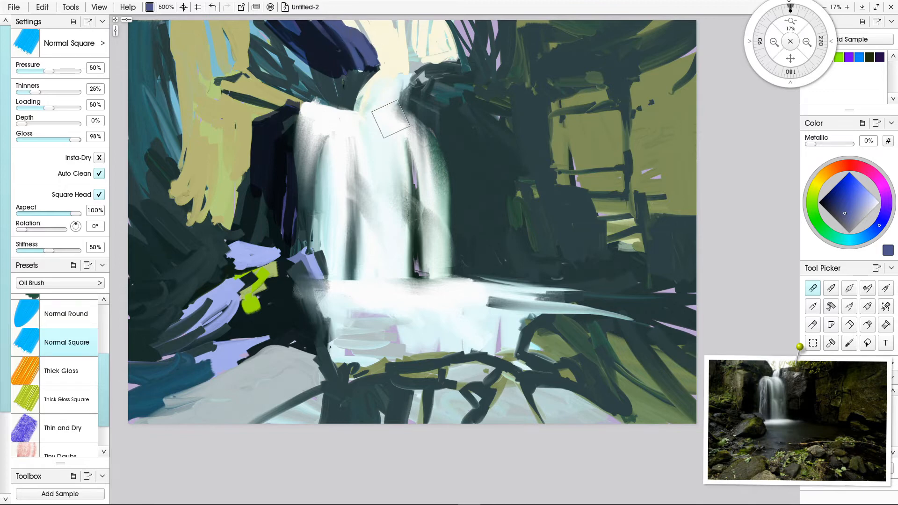
mouse_move(323, 65)
left_mouse_down()
mouse_move(329, 94)
mouse_move(340, 65)
mouse_move(364, 62)
mouse_move(354, 90)
mouse_move(362, 63)
mouse_move(361, 76)
mouse_move(370, 67)
mouse_move(349, 96)
mouse_move(298, 84)
mouse_move(333, 71)
mouse_move(334, 81)
mouse_move(335, 66)
mouse_move(339, 84)
mouse_move(313, 65)
mouse_move(275, 87)
mouse_move(314, 84)
mouse_move(274, 57)
mouse_move(315, 66)
mouse_move(290, 51)
mouse_move(252, 74)
mouse_move(263, 33)
mouse_move(254, 72)
mouse_move(262, 37)
mouse_move(267, 68)
mouse_move(298, 88)
mouse_move(253, 68)
mouse_move(261, 60)
mouse_move(227, 64)
mouse_move(282, 80)
mouse_move(239, 55)
mouse_move(235, 90)
mouse_move(260, 130)
mouse_move(229, 105)
mouse_move(240, 75)
mouse_move(298, 95)
mouse_move(222, 80)
mouse_move(291, 96)
left_mouse_up()
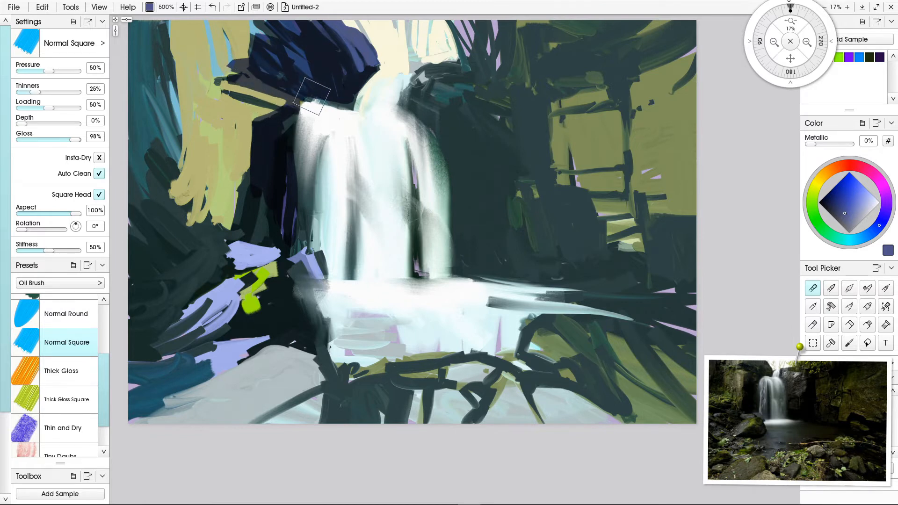
mouse_move(234, 103)
left_mouse_down()
mouse_move(204, 95)
mouse_move(219, 96)
mouse_move(215, 85)
mouse_move(290, 99)
mouse_move(216, 91)
mouse_move(228, 75)
mouse_move(221, 68)
mouse_move(250, 71)
left_mouse_up()
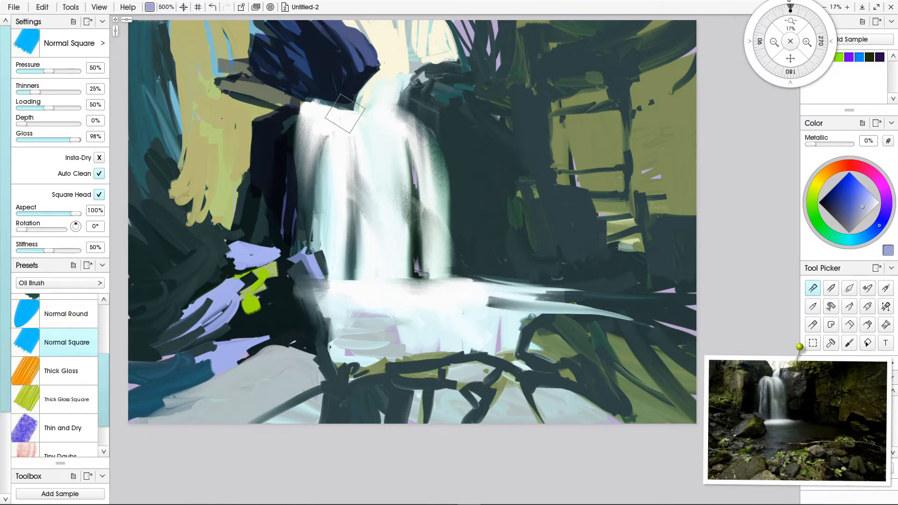
mouse_move(216, 67)
left_mouse_down()
mouse_move(237, 49)
mouse_move(242, 19)
mouse_move(259, 54)
left_mouse_up()
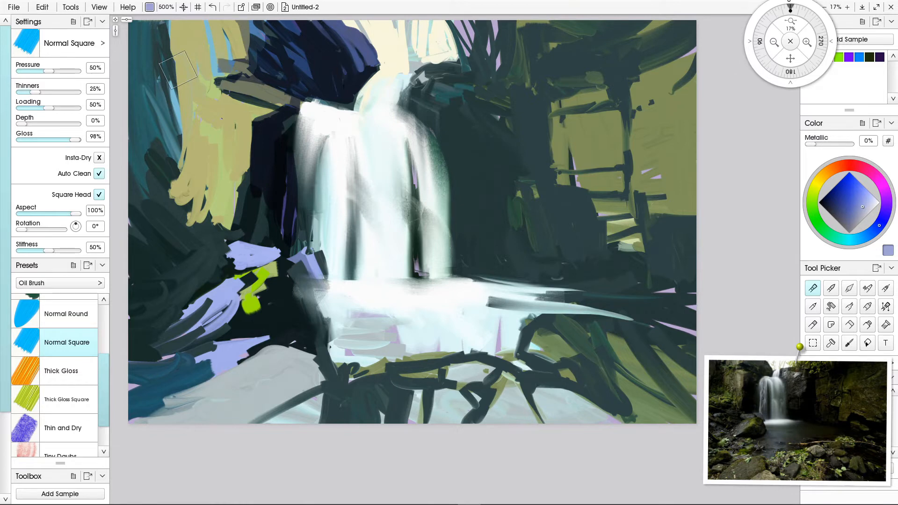
mouse_move(228, 60)
left_mouse_down()
mouse_move(218, 24)
mouse_move(223, 71)
mouse_move(208, 31)
mouse_move(209, 52)
mouse_move(225, 81)
mouse_move(217, 87)
mouse_move(220, 80)
left_mouse_up()
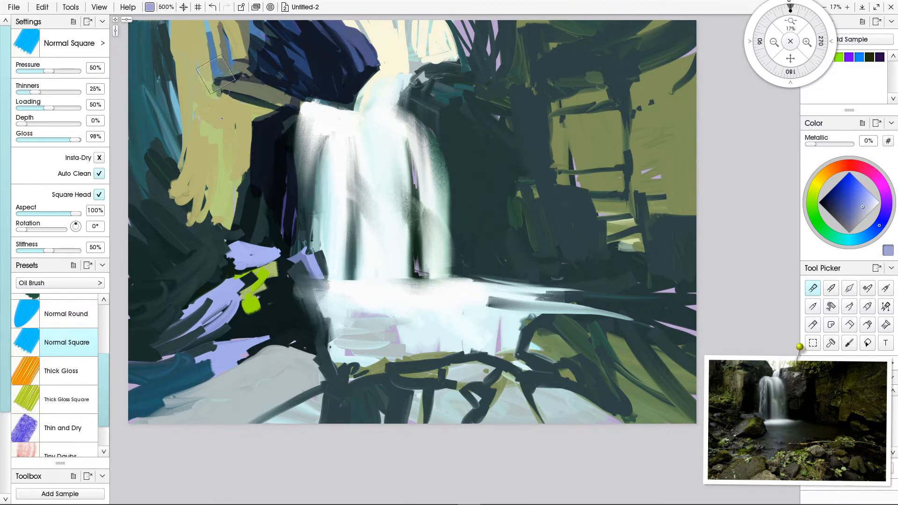
mouse_move(275, 116)
left_mouse_down()
mouse_move(273, 101)
mouse_move(275, 123)
mouse_move(267, 119)
mouse_move(277, 99)
mouse_move(332, 100)
mouse_move(276, 127)
mouse_move(291, 137)
mouse_move(298, 112)
mouse_move(303, 228)
mouse_move(277, 209)
mouse_move(288, 177)
mouse_move(293, 253)
mouse_move(278, 186)
mouse_move(314, 288)
mouse_move(302, 280)
mouse_move(297, 251)
mouse_move(360, 319)
mouse_move(307, 308)
mouse_move(322, 281)
mouse_move(294, 286)
mouse_move(283, 260)
mouse_move(265, 255)
mouse_move(296, 264)
mouse_move(295, 249)
mouse_move(309, 309)
mouse_move(307, 274)
mouse_move(309, 295)
left_mouse_up()
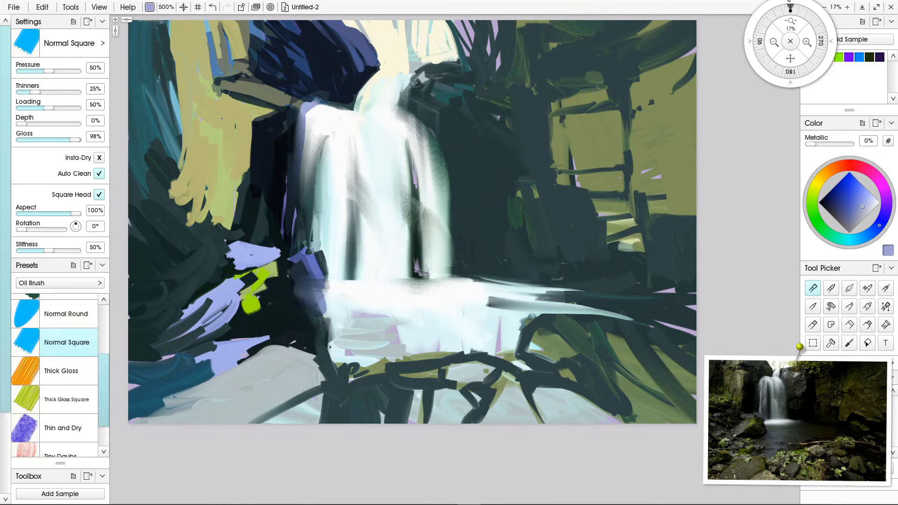
Glaze dark blue over the upper-left cliff, the khaki foliage's left edge and the rock at the waterfall's left base
mouse_move(303, 264)
left_mouse_down()
mouse_move(317, 298)
mouse_move(311, 329)
mouse_move(316, 288)
mouse_move(328, 321)
mouse_move(323, 306)
mouse_move(322, 340)
mouse_move(308, 267)
mouse_move(325, 307)
mouse_move(322, 333)
mouse_move(306, 284)
mouse_move(308, 317)
mouse_move(282, 309)
mouse_move(264, 272)
mouse_move(285, 252)
mouse_move(225, 240)
mouse_move(257, 268)
mouse_move(223, 267)
mouse_move(221, 243)
mouse_move(243, 269)
mouse_move(212, 235)
mouse_move(235, 244)
mouse_move(255, 236)
mouse_move(187, 220)
mouse_move(215, 221)
mouse_move(194, 223)
mouse_move(226, 232)
mouse_move(196, 219)
mouse_move(194, 232)
mouse_move(211, 237)
mouse_move(171, 192)
left_mouse_up()
mouse_move(188, 137)
left_mouse_down()
mouse_move(142, 20)
mouse_move(174, 79)
mouse_move(155, 18)
mouse_move(171, 35)
left_mouse_up()
mouse_move(170, 30)
left_mouse_down()
mouse_move(214, 88)
mouse_move(137, 39)
mouse_move(177, 162)
left_mouse_up()
mouse_move(145, 100)
left_mouse_down()
mouse_move(150, 220)
mouse_move(161, 194)
mouse_move(186, 201)
left_mouse_up()
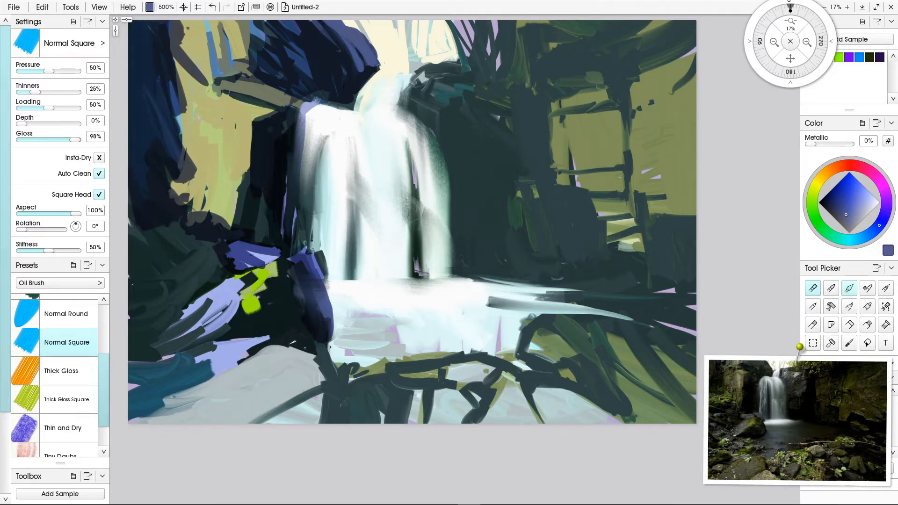
Smudge the dark blue glaze into the left side of the khaki foliage with the Hard Out Smudge knife
key("k")
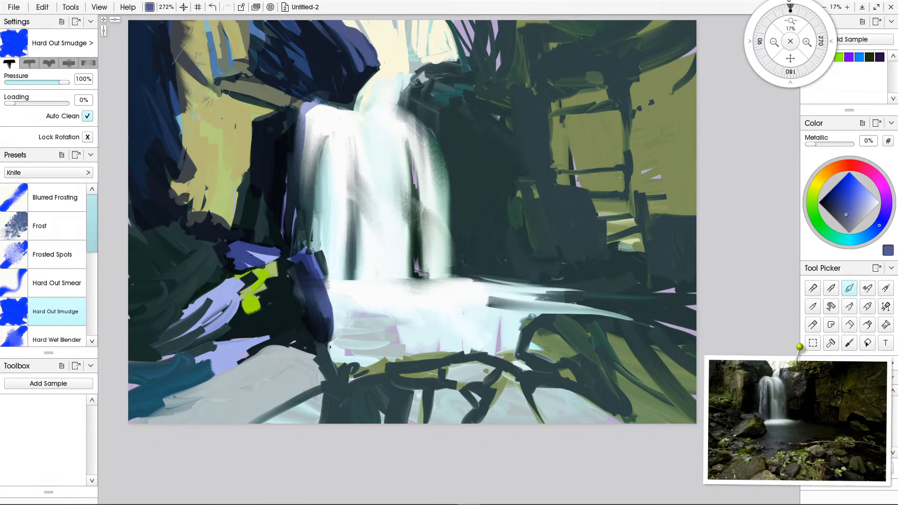
mouse_move(188, 71)
left_mouse_down()
mouse_move(207, 116)
mouse_move(192, 137)
mouse_move(170, 136)
mouse_move(168, 174)
left_mouse_up()
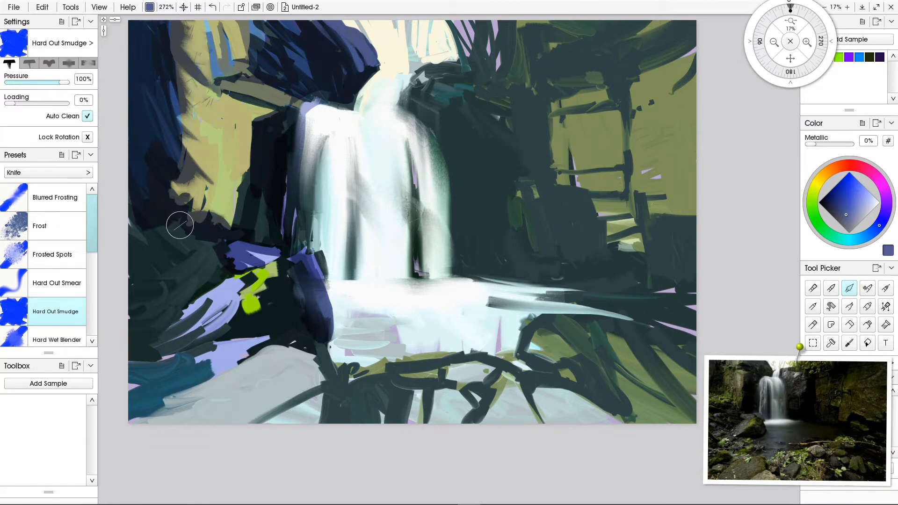
mouse_move(174, 151)
left_mouse_down()
mouse_move(196, 171)
mouse_move(200, 199)
left_mouse_up()
left_click_drag(161, 105, 207, 86)
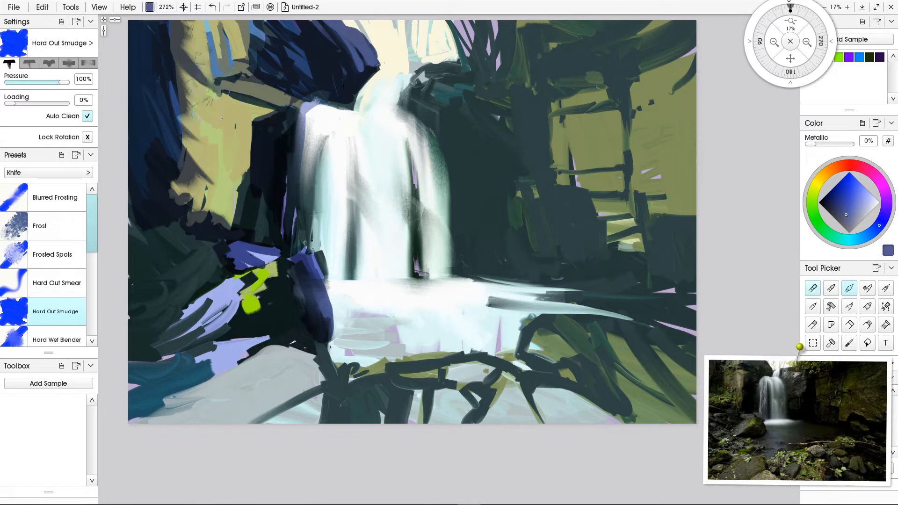
Glaze dark blue over the lower-left bank and its lavender rocks with the Normal Square oil brush
left_click(813, 288)
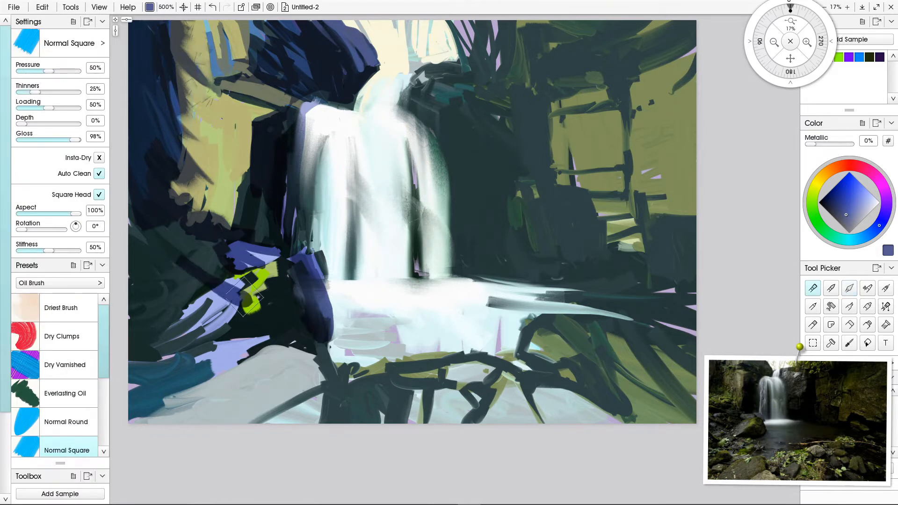
left_click_drag(175, 267, 239, 321)
left_click_drag(145, 236, 216, 280)
mouse_move(173, 226)
left_mouse_down()
mouse_move(224, 255)
mouse_move(148, 288)
left_mouse_up()
mouse_move(206, 272)
left_mouse_down()
mouse_move(166, 309)
mouse_move(132, 323)
left_mouse_up()
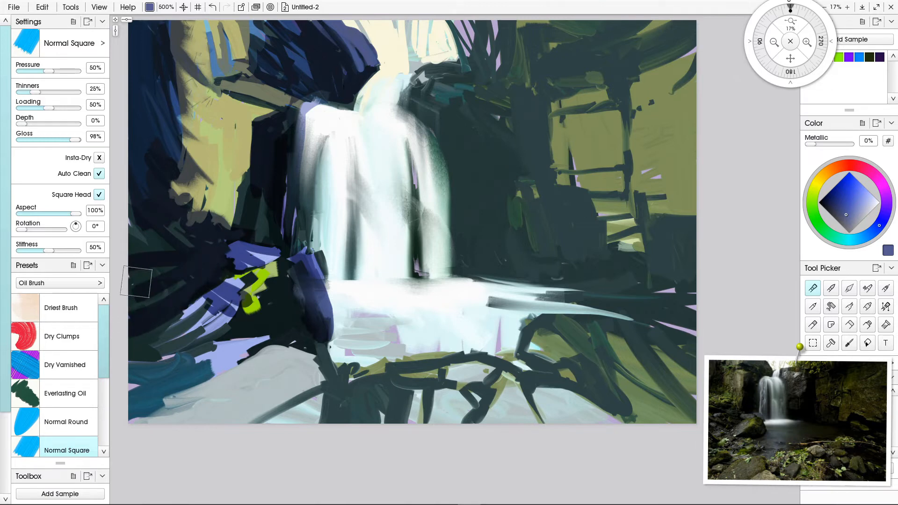
left_click_drag(171, 257, 125, 226)
left_click_drag(179, 283, 120, 261)
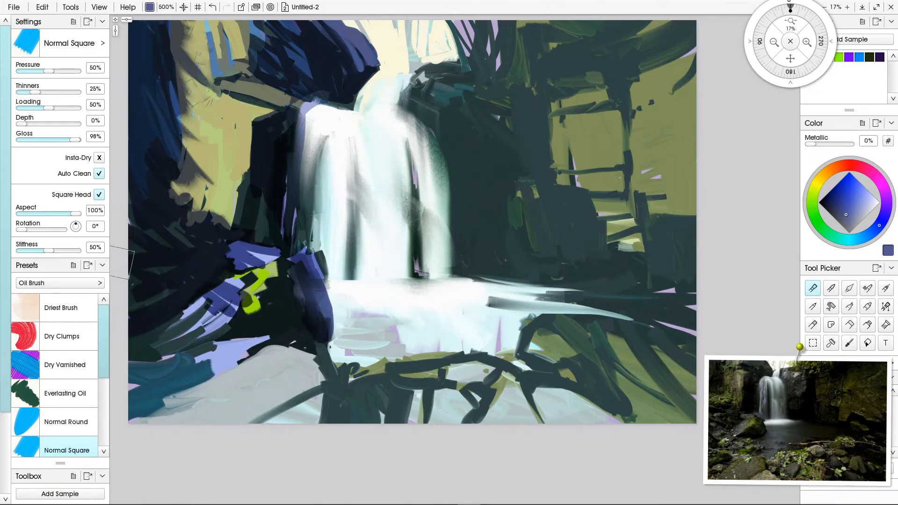
mouse_move(248, 262)
left_mouse_down()
mouse_move(182, 323)
mouse_move(192, 313)
left_mouse_up()
left_click_drag(255, 281, 161, 351)
Choose a light periwinkle and glaze it over the lower-left lavender rocks and across the pale foreground rocks
left_click(867, 202)
mouse_move(243, 284)
left_mouse_down()
mouse_move(183, 339)
mouse_move(233, 297)
mouse_move(206, 318)
mouse_move(228, 288)
mouse_move(168, 326)
left_mouse_up()
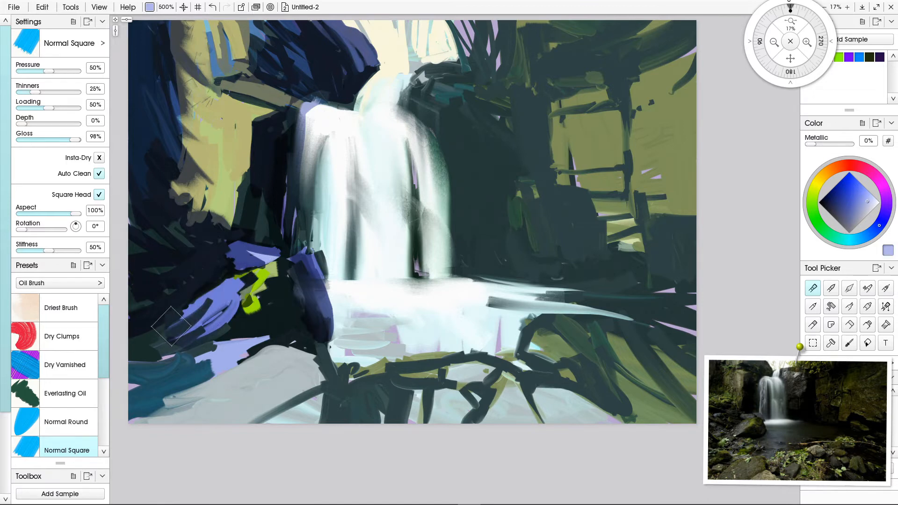
mouse_move(274, 325)
left_mouse_down()
mouse_move(199, 365)
mouse_move(211, 362)
mouse_move(185, 360)
mouse_move(178, 388)
mouse_move(236, 356)
mouse_move(170, 400)
left_mouse_up()
mouse_move(264, 376)
left_mouse_down()
mouse_move(220, 400)
mouse_move(167, 413)
left_mouse_up()
left_click_drag(243, 397, 213, 414)
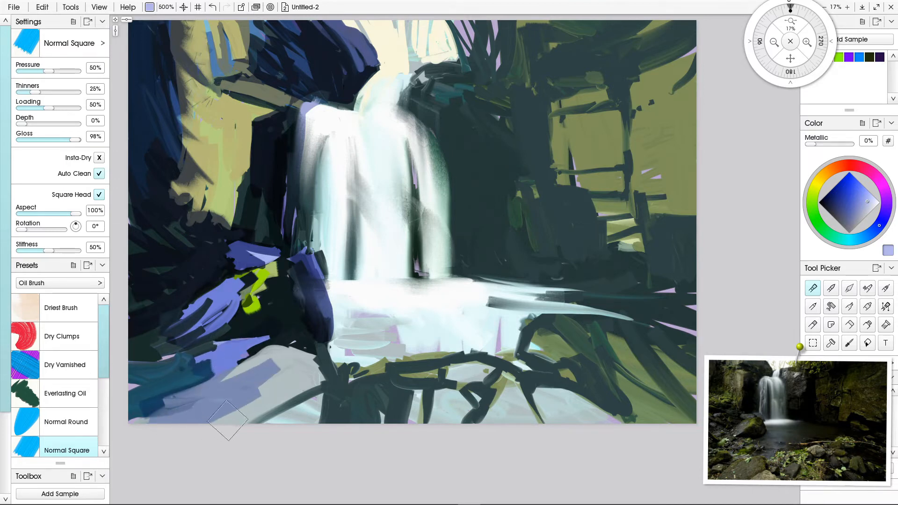
mouse_move(300, 374)
left_mouse_down()
mouse_move(221, 420)
mouse_move(316, 380)
mouse_move(276, 357)
mouse_move(229, 381)
left_mouse_up()
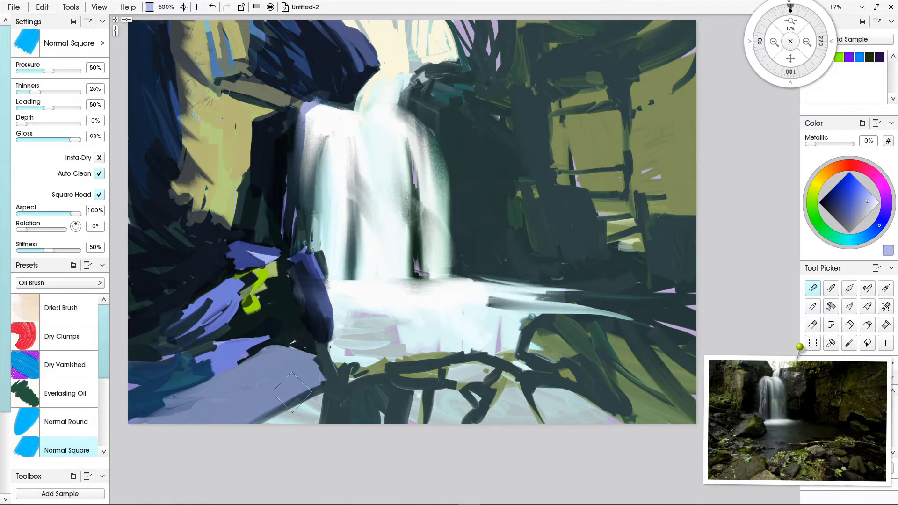
mouse_move(416, 383)
left_mouse_down()
mouse_move(421, 436)
mouse_move(413, 415)
mouse_move(405, 418)
mouse_move(404, 428)
mouse_move(441, 408)
mouse_move(452, 382)
mouse_move(457, 429)
mouse_move(442, 393)
mouse_move(448, 411)
mouse_move(431, 422)
mouse_move(528, 389)
mouse_move(624, 428)
mouse_move(511, 424)
mouse_move(559, 428)
mouse_move(451, 375)
mouse_move(560, 399)
mouse_move(562, 376)
mouse_move(540, 334)
mouse_move(632, 410)
mouse_move(568, 348)
mouse_move(667, 369)
mouse_move(667, 354)
mouse_move(668, 399)
left_mouse_up()
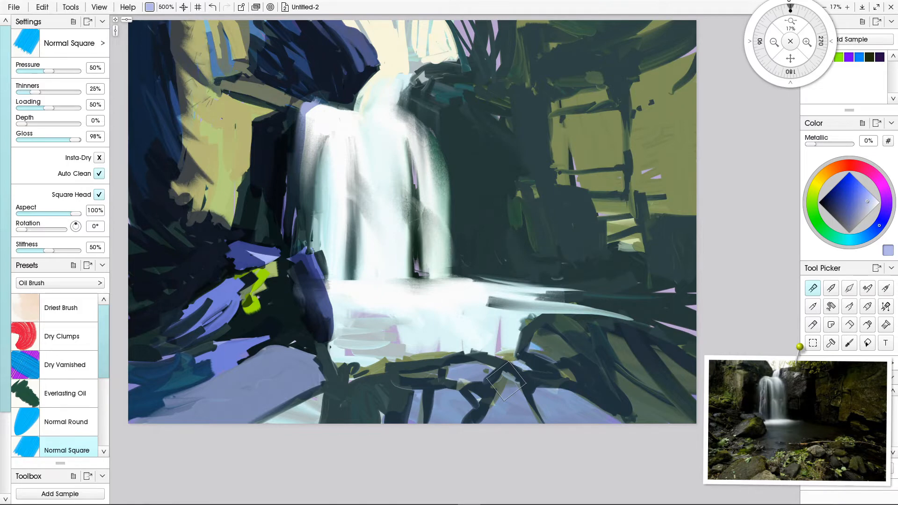
Glaze pale periwinkle and light lavender across the pool below the waterfall and along its lower-left edge
mouse_move(291, 349)
left_mouse_down()
mouse_move(466, 366)
mouse_move(342, 348)
mouse_move(481, 341)
mouse_move(280, 337)
mouse_move(405, 343)
left_mouse_up()
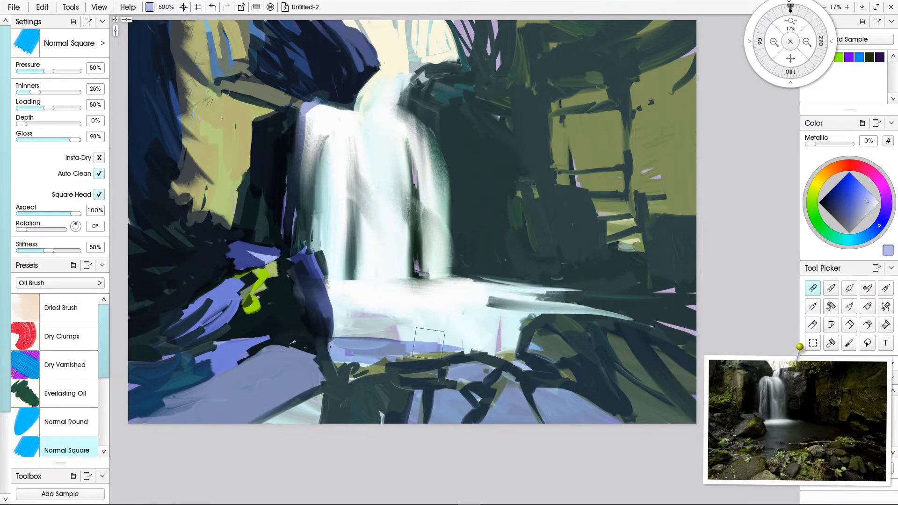
mouse_move(268, 326)
left_mouse_down()
mouse_move(491, 337)
mouse_move(269, 339)
mouse_move(443, 356)
mouse_move(283, 370)
mouse_move(486, 344)
mouse_move(323, 327)
mouse_move(535, 326)
left_mouse_up()
mouse_move(455, 311)
left_mouse_down()
mouse_move(325, 310)
mouse_move(545, 335)
mouse_move(364, 338)
left_mouse_up()
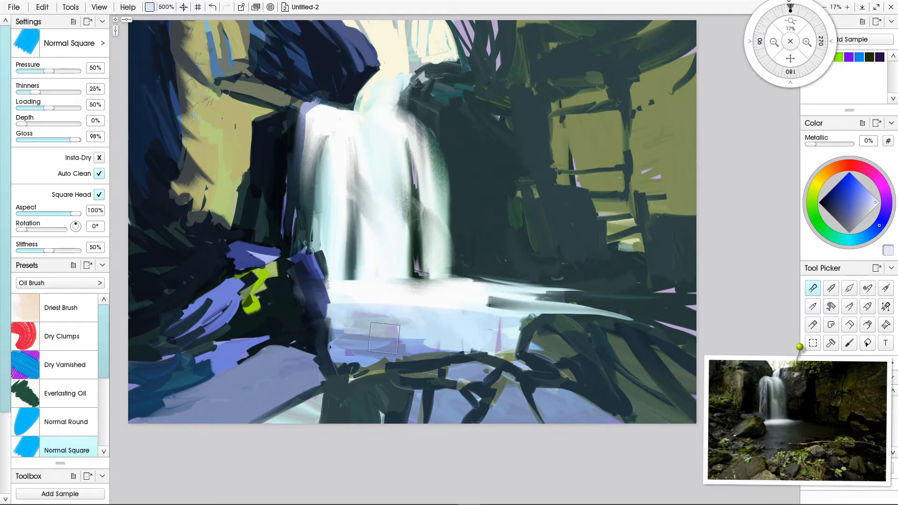
mouse_move(339, 309)
left_mouse_down()
mouse_move(368, 325)
mouse_move(490, 336)
mouse_move(298, 331)
mouse_move(356, 336)
left_mouse_up()
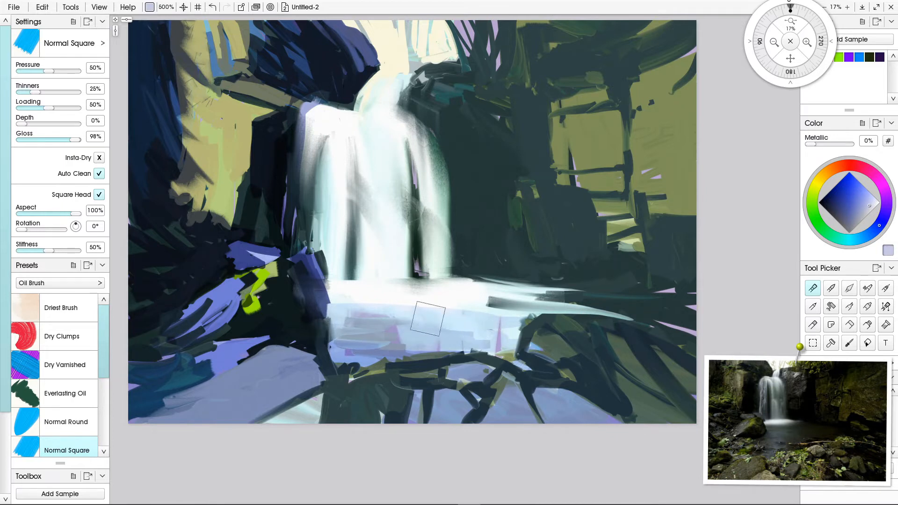
mouse_move(323, 304)
left_mouse_down()
mouse_move(665, 309)
mouse_move(410, 324)
mouse_move(635, 347)
mouse_move(421, 341)
mouse_move(432, 351)
left_mouse_up()
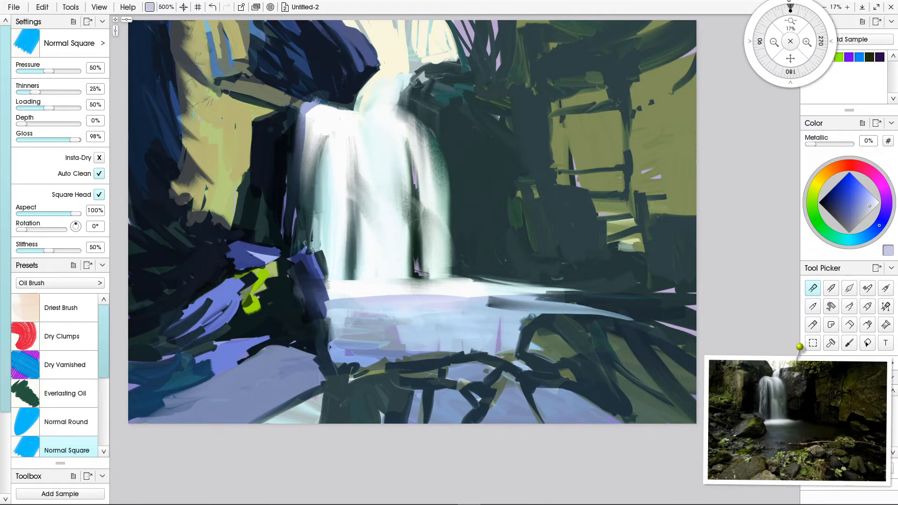
Choose a dusty pink, glaze it over the lower part of the pool and soften it with the Hard Out Smudge knife
left_click(850, 164)
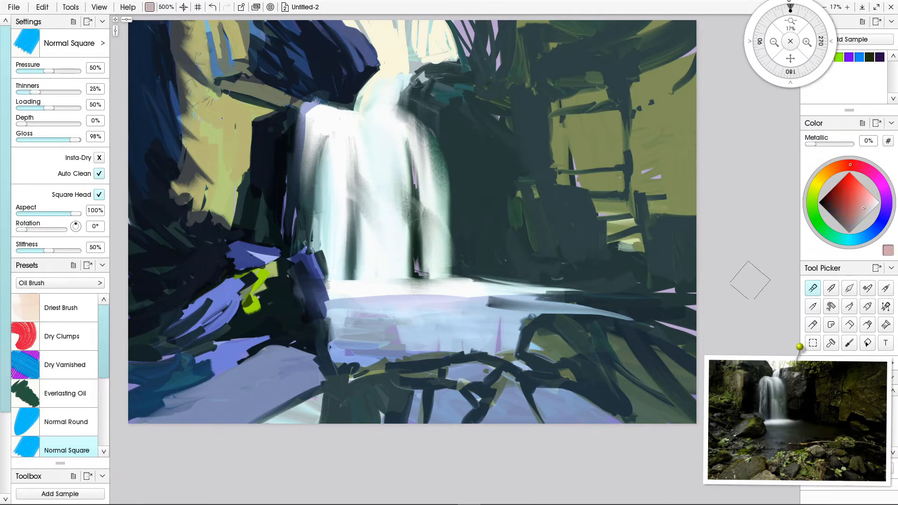
mouse_move(327, 356)
left_mouse_down()
mouse_move(437, 353)
mouse_move(421, 340)
left_mouse_up()
left_click_drag(351, 341, 469, 338)
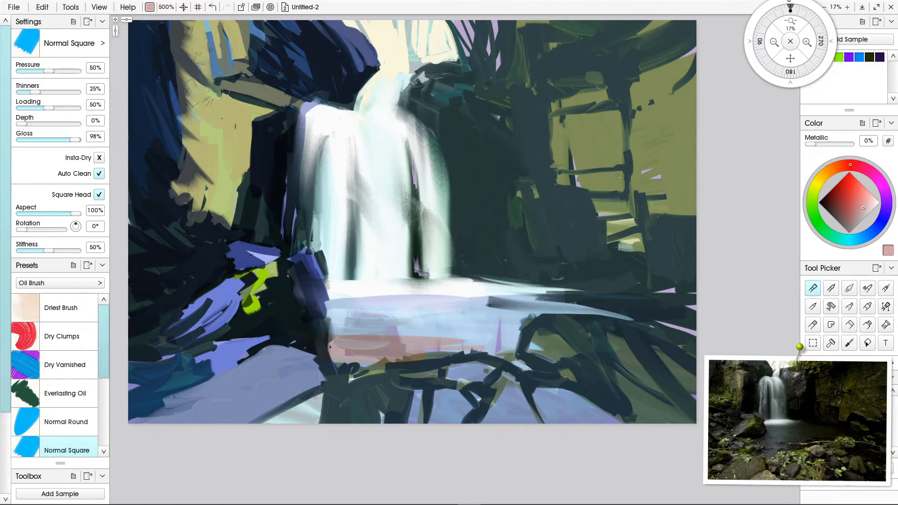
key("k")
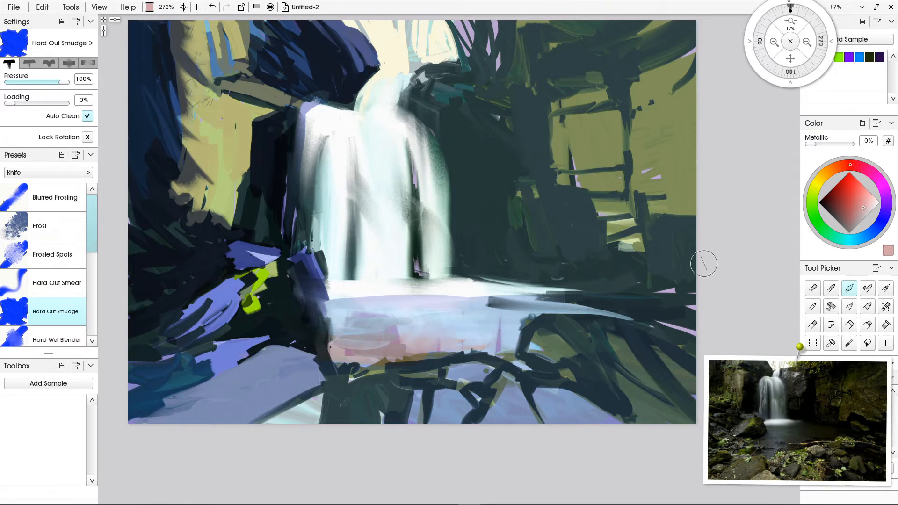
Glaze dusty pink over the foreground rocks and the stream's right end with the Normal Square oil brush
key("o")
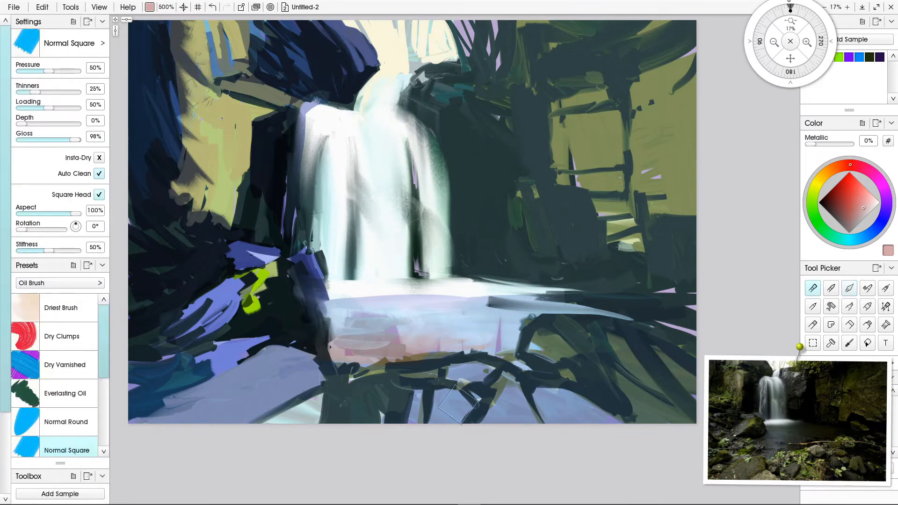
left_click_drag(526, 376, 561, 383)
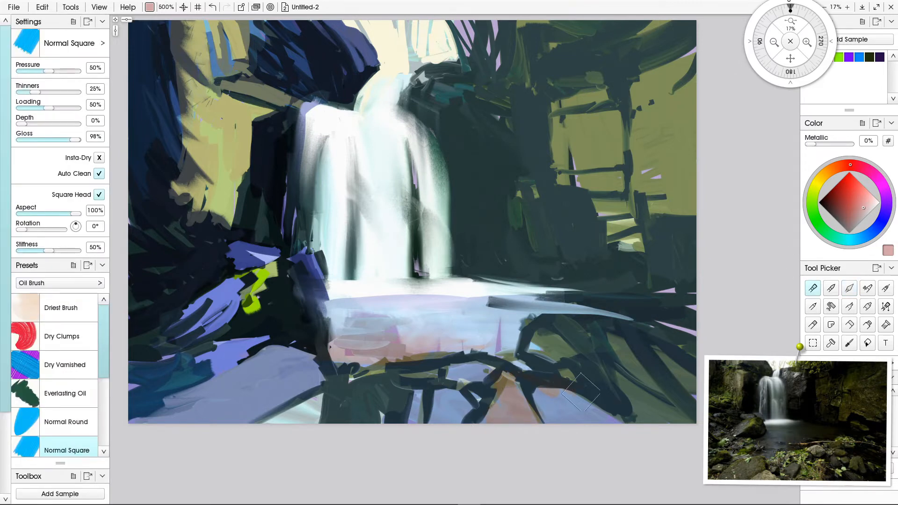
left_click_drag(434, 374, 505, 423)
left_click_drag(488, 386, 547, 389)
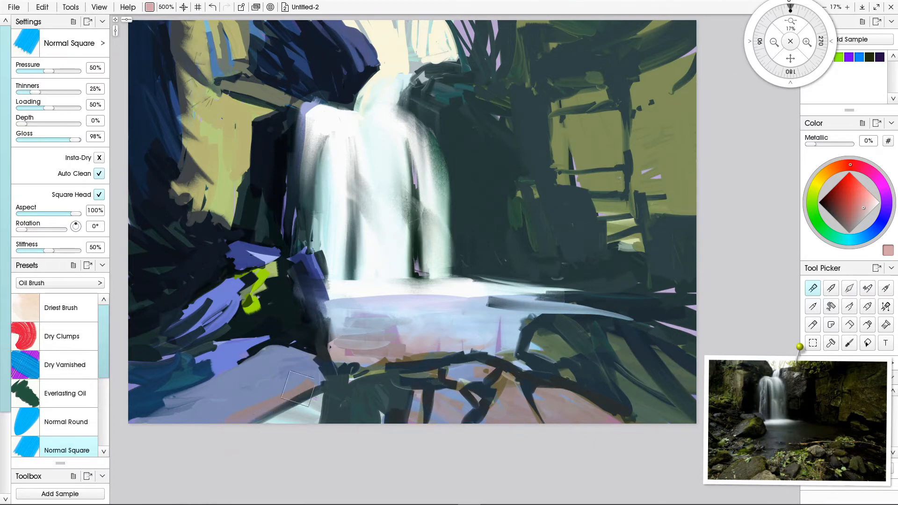
mouse_move(212, 400)
left_mouse_down()
mouse_move(284, 352)
mouse_move(143, 409)
mouse_move(244, 411)
mouse_move(179, 416)
mouse_move(255, 406)
mouse_move(306, 373)
mouse_move(248, 367)
left_mouse_up()
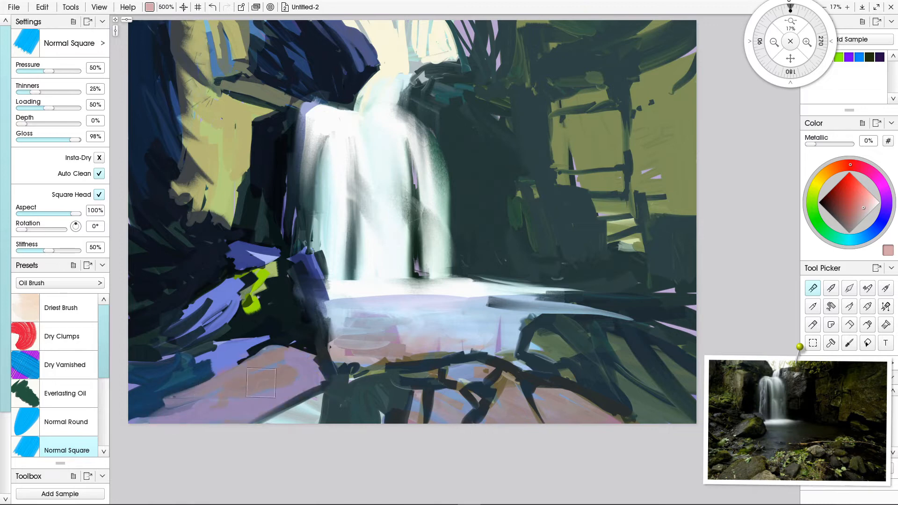
mouse_move(569, 383)
left_mouse_down()
mouse_move(573, 363)
mouse_move(537, 354)
mouse_move(663, 406)
left_mouse_up()
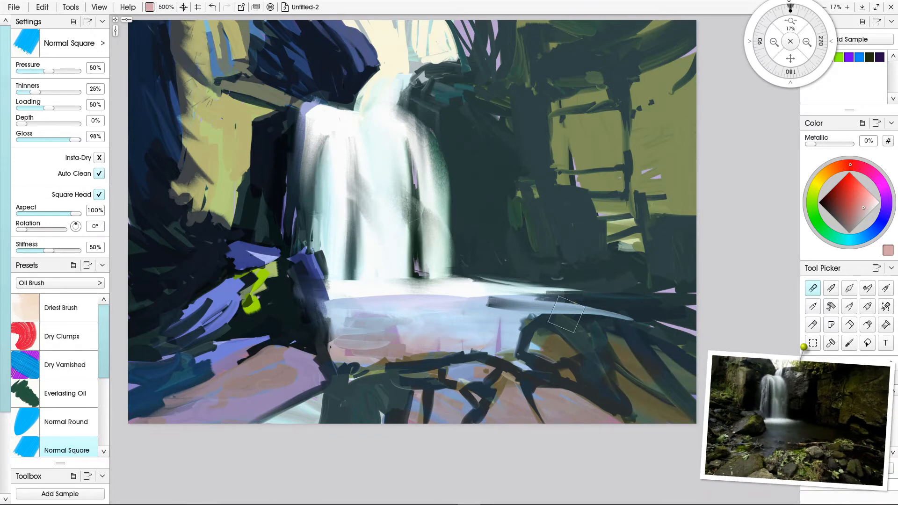
mouse_move(625, 297)
left_mouse_down()
mouse_move(579, 312)
mouse_move(553, 307)
left_mouse_up()
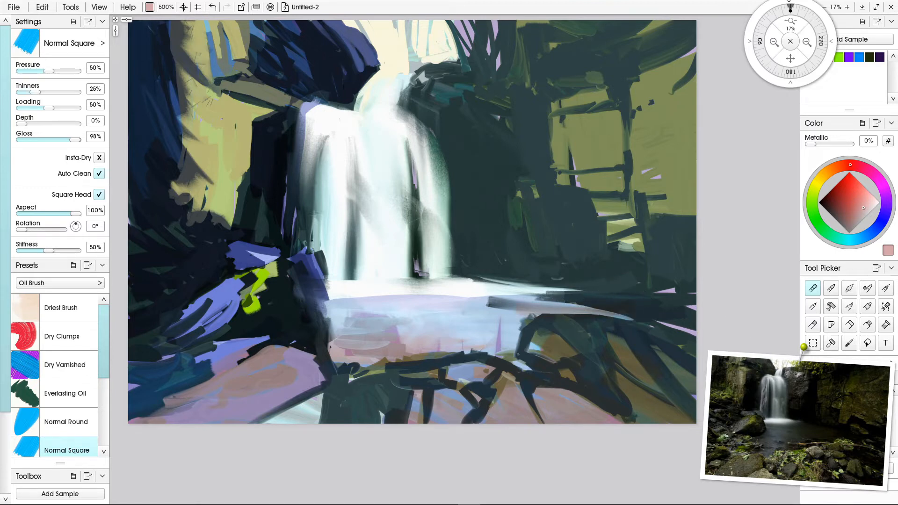
Choose a slate blue and glaze it over the stream flowing right from the waterfall's base
left_click(879, 226)
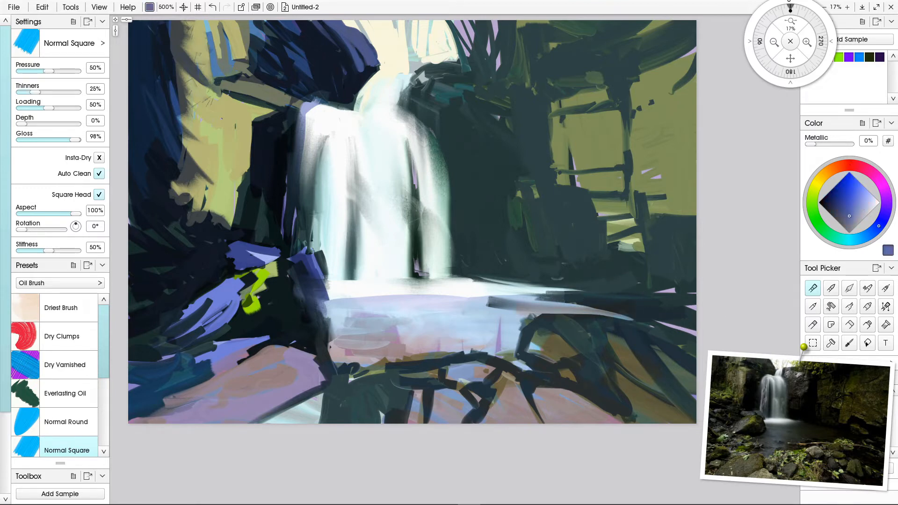
left_click_drag(633, 304, 524, 300)
left_click_drag(606, 307, 533, 310)
mouse_move(501, 285)
left_mouse_down()
mouse_move(626, 293)
mouse_move(456, 266)
left_mouse_up()
mouse_move(626, 307)
left_mouse_down()
mouse_move(495, 301)
mouse_move(661, 316)
mouse_move(494, 302)
left_mouse_up()
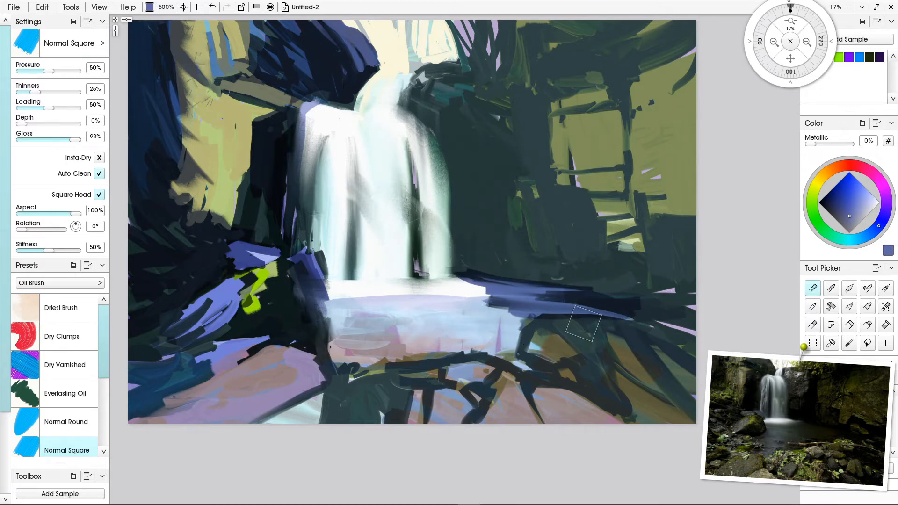
Paint horizontal slate-blue streaks across the pool and along its lower right edge
left_click_drag(542, 325, 456, 328)
mouse_move(393, 329)
left_mouse_down()
mouse_move(538, 324)
mouse_move(409, 320)
left_mouse_up()
left_click_drag(356, 317, 388, 317)
mouse_move(538, 319)
left_mouse_down()
mouse_move(358, 331)
mouse_move(543, 344)
left_mouse_up()
mouse_move(531, 348)
left_mouse_down()
mouse_move(393, 354)
mouse_move(412, 372)
mouse_move(489, 369)
left_mouse_up()
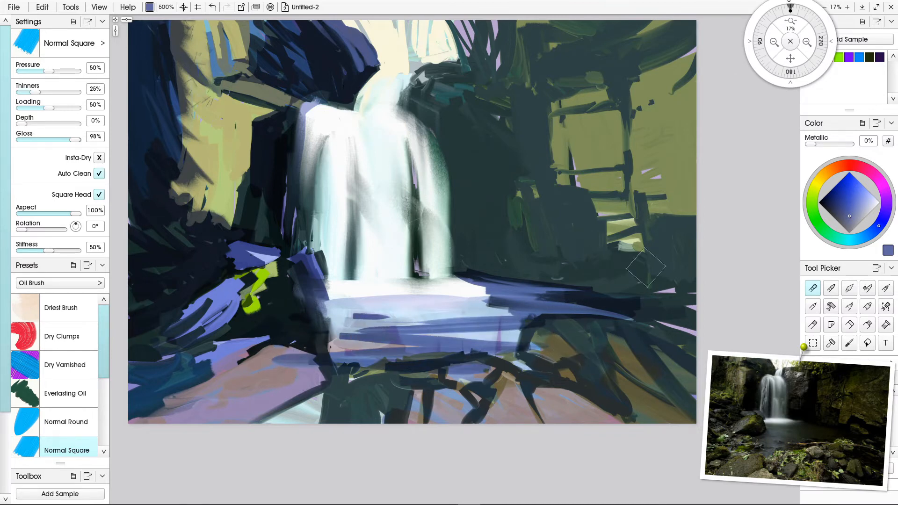
Choose a deeper dusty pink and glaze it over the lower-left rock, the right foreground and the right bank
mouse_move(279, 356)
left_mouse_down()
mouse_move(309, 374)
mouse_move(264, 383)
mouse_move(279, 368)
mouse_move(297, 371)
mouse_move(282, 356)
mouse_move(317, 380)
mouse_move(316, 366)
mouse_move(330, 366)
mouse_move(277, 355)
mouse_move(314, 375)
mouse_move(304, 383)
mouse_move(272, 350)
mouse_move(172, 395)
left_mouse_up()
left_click(265, 401, "alt")
left_click(859, 208)
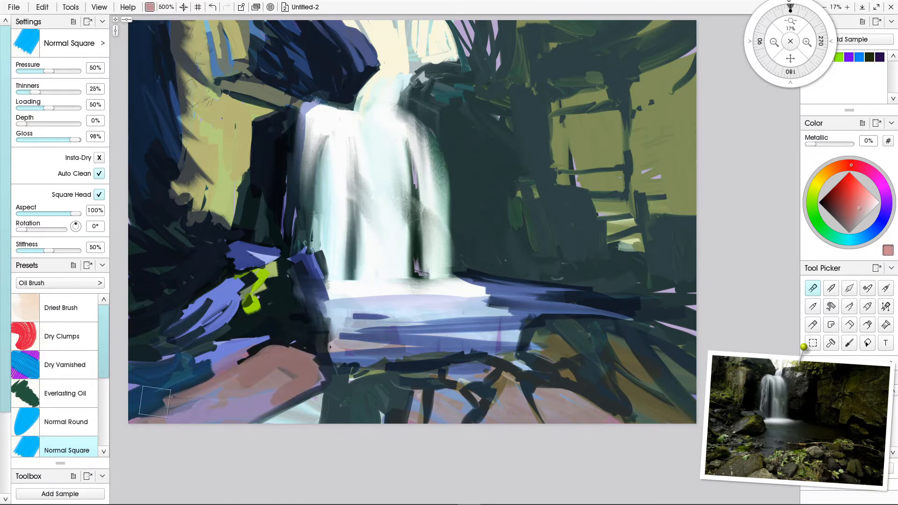
mouse_move(537, 354)
left_mouse_down()
mouse_move(557, 332)
mouse_move(585, 320)
left_mouse_up()
mouse_move(608, 248)
left_mouse_down()
mouse_move(664, 234)
mouse_move(661, 221)
mouse_move(661, 269)
left_mouse_up()
Choose a muted violet-blue and glaze it down the far-right cliff and the bank beneath it
left_click(883, 219)
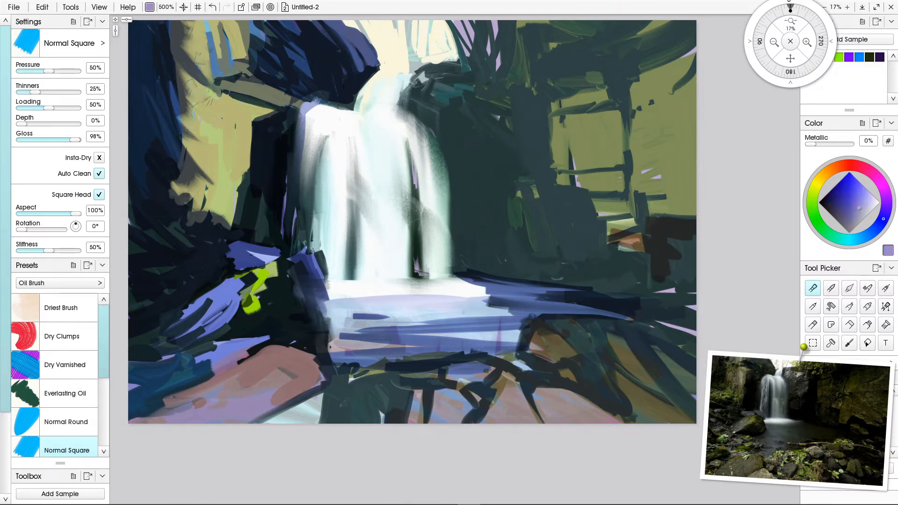
mouse_move(651, 234)
left_mouse_down()
mouse_move(672, 227)
mouse_move(655, 280)
mouse_move(652, 263)
left_mouse_up()
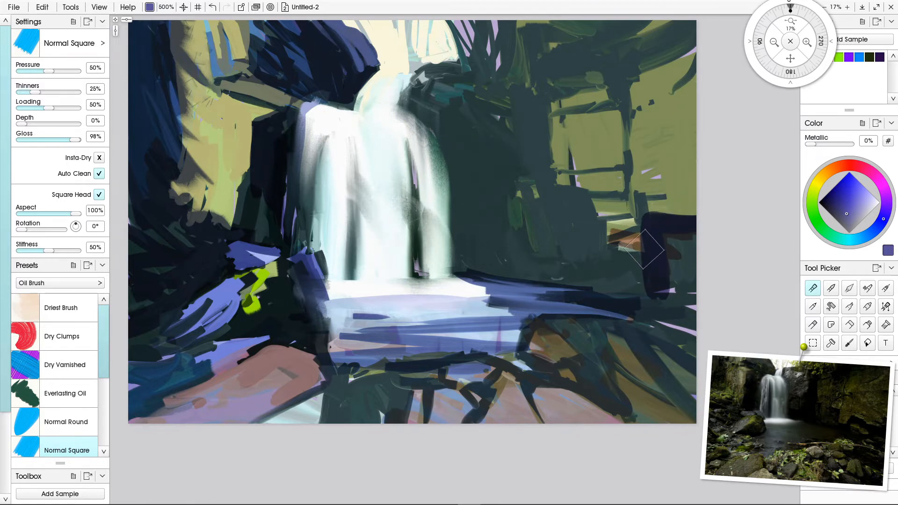
mouse_move(642, 214)
left_mouse_down()
mouse_move(702, 266)
mouse_move(695, 298)
mouse_move(671, 323)
mouse_move(679, 397)
left_mouse_up()
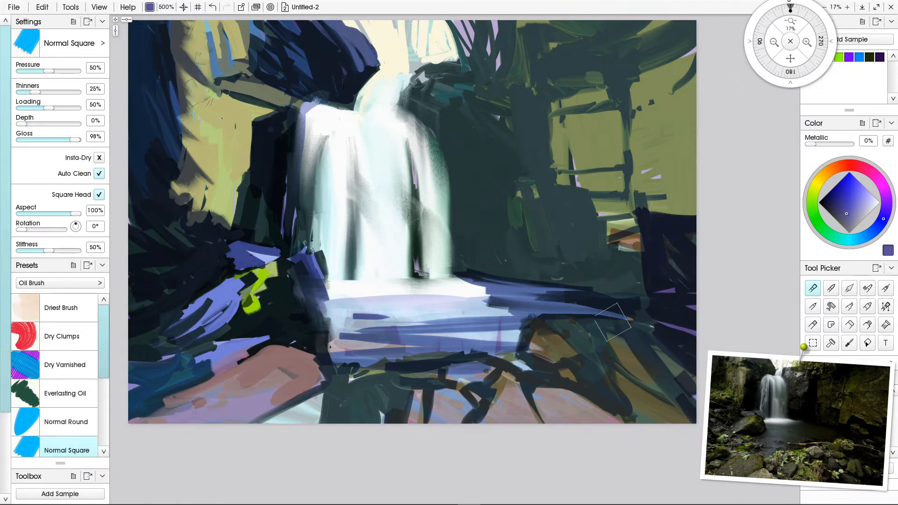
mouse_move(655, 21)
left_mouse_down()
mouse_move(643, 31)
mouse_move(701, 35)
mouse_move(622, 52)
mouse_move(688, 79)
mouse_move(617, 113)
mouse_move(664, 117)
mouse_move(627, 157)
mouse_move(692, 150)
mouse_move(633, 201)
mouse_move(678, 220)
mouse_move(647, 237)
left_mouse_up()
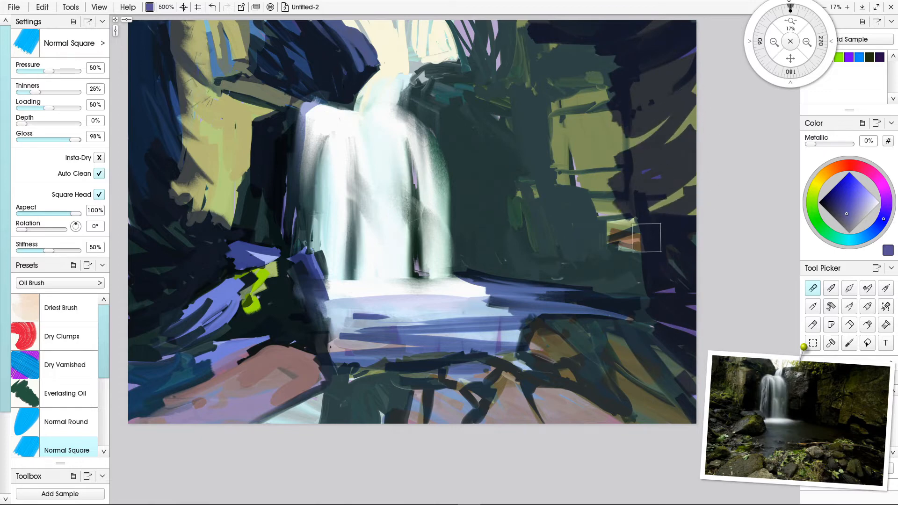
Glaze the violet-blue over the dark cliff between the waterfall and the khaki rock patch, down to the waterline
mouse_move(627, 84)
left_mouse_down()
mouse_move(542, 82)
mouse_move(538, 46)
mouse_move(497, 54)
mouse_move(507, 89)
mouse_move(482, 25)
mouse_move(491, 60)
mouse_move(477, 103)
mouse_move(502, 73)
mouse_move(496, 117)
mouse_move(514, 187)
mouse_move(543, 205)
mouse_move(519, 121)
mouse_move(506, 162)
left_mouse_up()
mouse_move(491, 117)
left_mouse_down()
mouse_move(495, 176)
mouse_move(475, 187)
mouse_move(487, 227)
mouse_move(470, 245)
mouse_move(487, 217)
mouse_move(463, 211)
mouse_move(458, 269)
left_mouse_up()
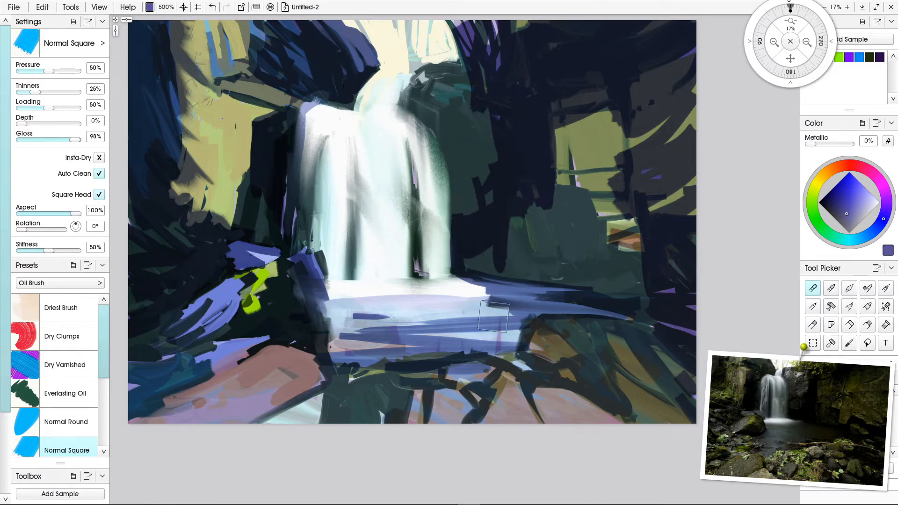
mouse_move(482, 245)
left_mouse_down()
mouse_move(502, 256)
mouse_move(518, 236)
mouse_move(521, 193)
mouse_move(551, 264)
mouse_move(556, 197)
mouse_move(581, 198)
mouse_move(591, 243)
mouse_move(613, 217)
mouse_move(603, 276)
mouse_move(641, 264)
mouse_move(588, 293)
mouse_move(574, 209)
mouse_move(563, 211)
mouse_move(563, 273)
mouse_move(520, 196)
mouse_move(534, 276)
mouse_move(506, 281)
mouse_move(512, 247)
left_mouse_up()
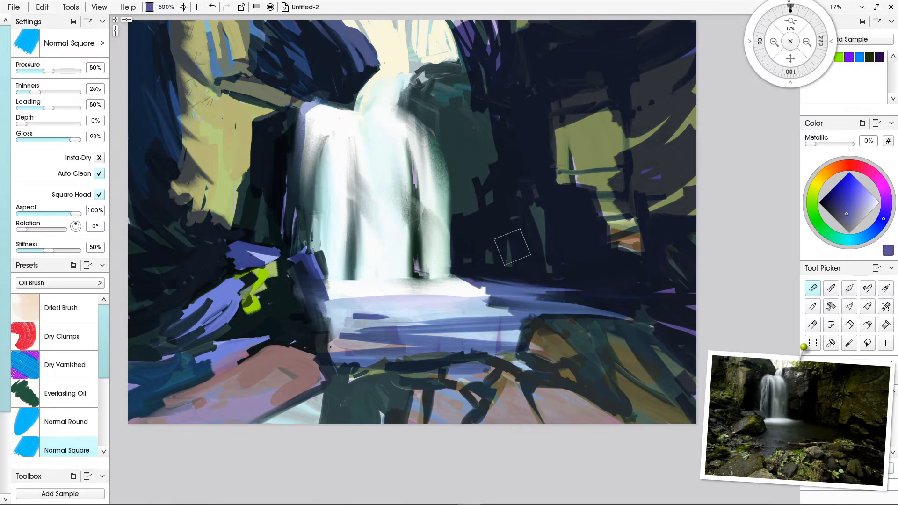
mouse_move(618, 171)
left_mouse_down()
mouse_move(616, 146)
mouse_move(617, 213)
left_mouse_up()
left_click_drag(622, 155, 624, 211)
left_click_drag(610, 177, 616, 206)
key("ctrl+z")
key("ctrl+z")
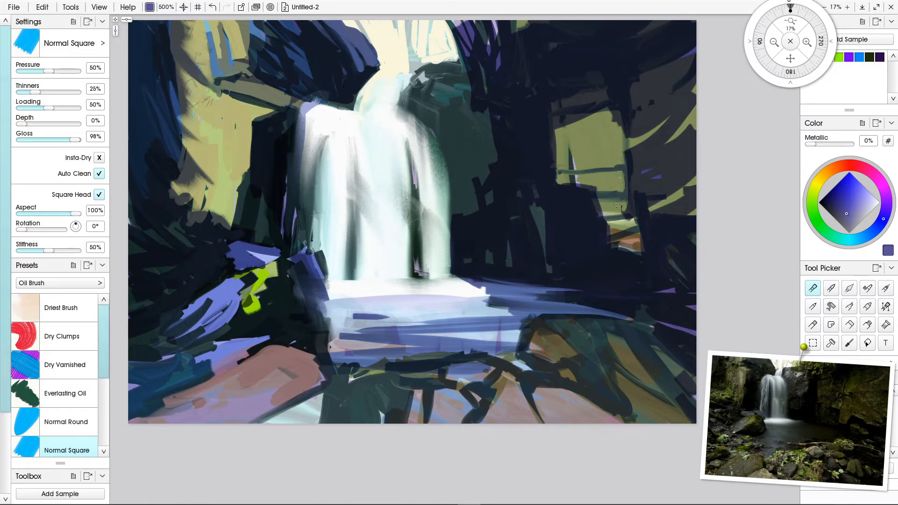
Draw thin dark crack lines along the sides and lower edge of the khaki rock patch on the right cliff
left_click_drag(626, 143, 632, 217)
left_click_drag(600, 184, 550, 184)
mouse_move(550, 134)
left_mouse_down()
mouse_move(550, 186)
mouse_move(595, 213)
mouse_move(591, 184)
mouse_move(610, 247)
left_mouse_up()
left_click_drag(597, 196, 609, 246)
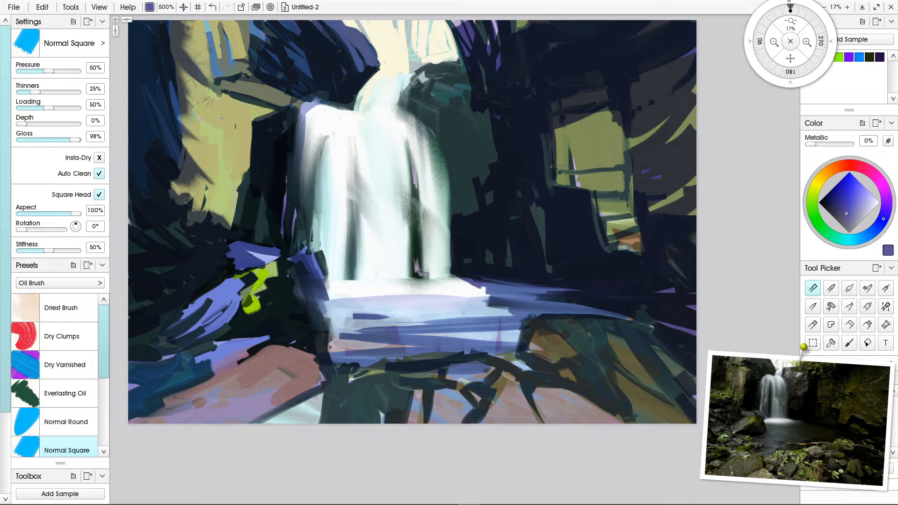
Paint violet-blue streaks across the waterfall's base and the pool to suggest ripples
left_click_drag(526, 283, 413, 288)
left_click_drag(538, 294, 402, 296)
left_click_drag(516, 311, 553, 312)
left_click_drag(309, 313, 470, 321)
mouse_move(363, 328)
left_mouse_down()
mouse_move(489, 330)
mouse_move(354, 332)
mouse_move(424, 339)
mouse_move(290, 350)
mouse_move(506, 351)
left_mouse_up()
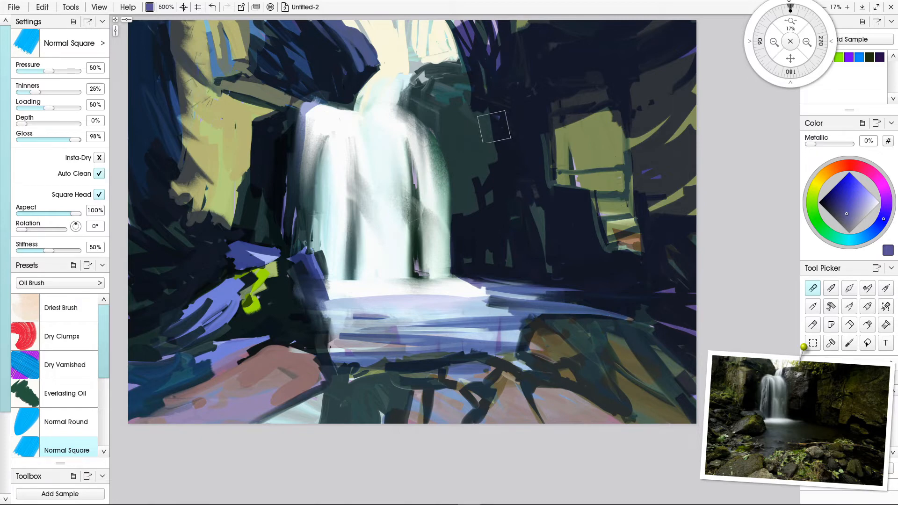
Reduce the brush size, draw thin dark cracks on the cliff right of the waterfall and touch up the upper-left overhang's edge
key("[")
left_click_drag(467, 136, 466, 141)
left_click_drag(487, 164, 460, 165)
left_click_drag(476, 166, 474, 213)
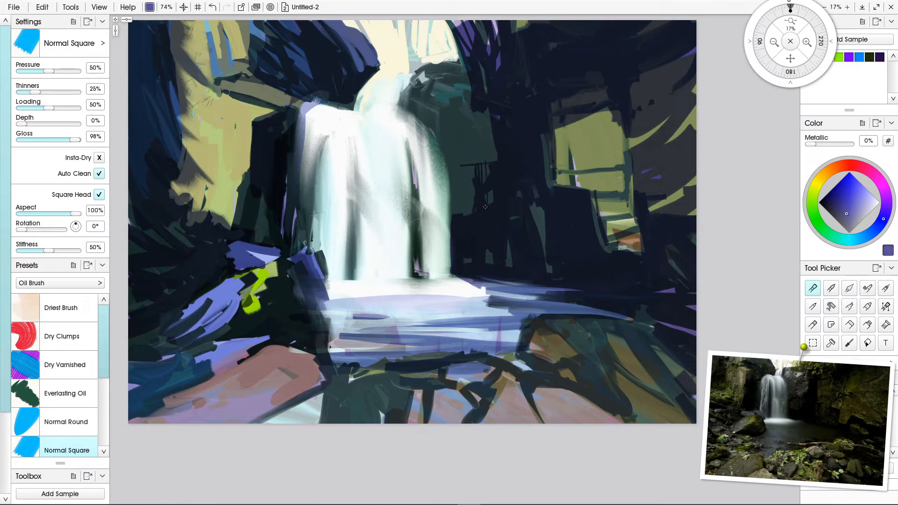
left_click_drag(496, 162, 463, 163)
mouse_move(479, 113)
left_mouse_down()
mouse_move(445, 125)
mouse_move(468, 149)
left_mouse_up()
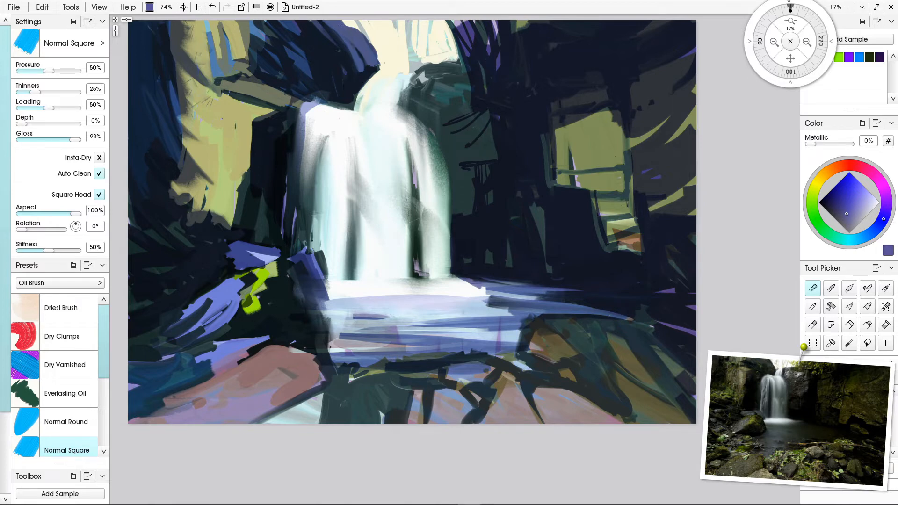
left_click_drag(374, 51, 380, 69)
Try a violet-blue band across the waterfall's lip and smudge the area above it with the Hard Out Smudge knife
mouse_move(315, 110)
left_mouse_down("shift")
mouse_move(355, 110)
mouse_move(332, 95)
mouse_move(352, 102)
mouse_move(344, 108)
mouse_move(414, 108)
left_mouse_up("shift")
key("ctrl+z")
mouse_move(351, 115)
left_mouse_down("shift")
mouse_move(352, 107)
mouse_move(403, 105)
mouse_move(393, 109)
left_mouse_up("shift")
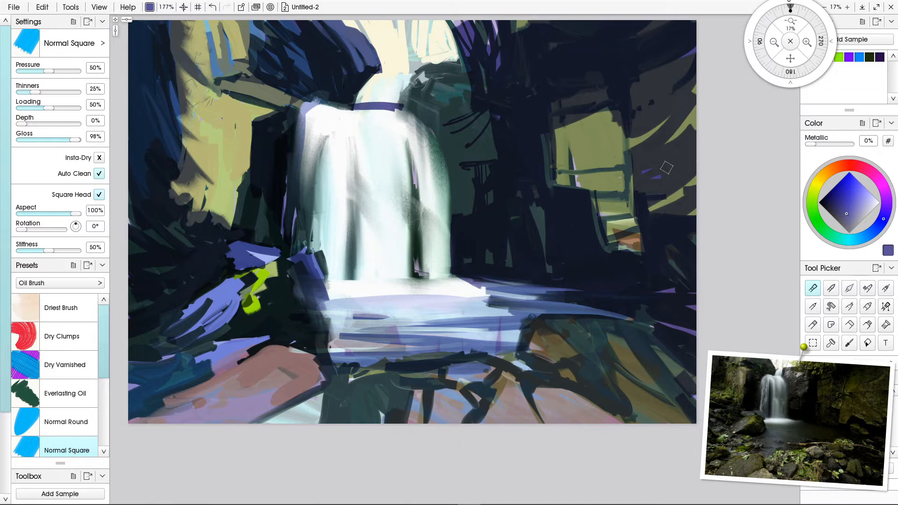
key("k")
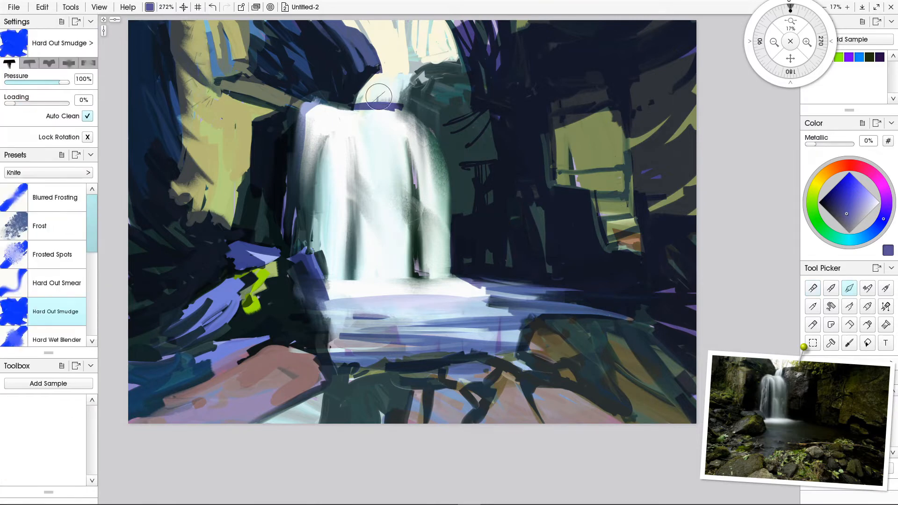
mouse_move(369, 100)
left_mouse_down()
mouse_move(367, 92)
mouse_move(364, 102)
mouse_move(383, 100)
mouse_move(375, 80)
left_mouse_up()
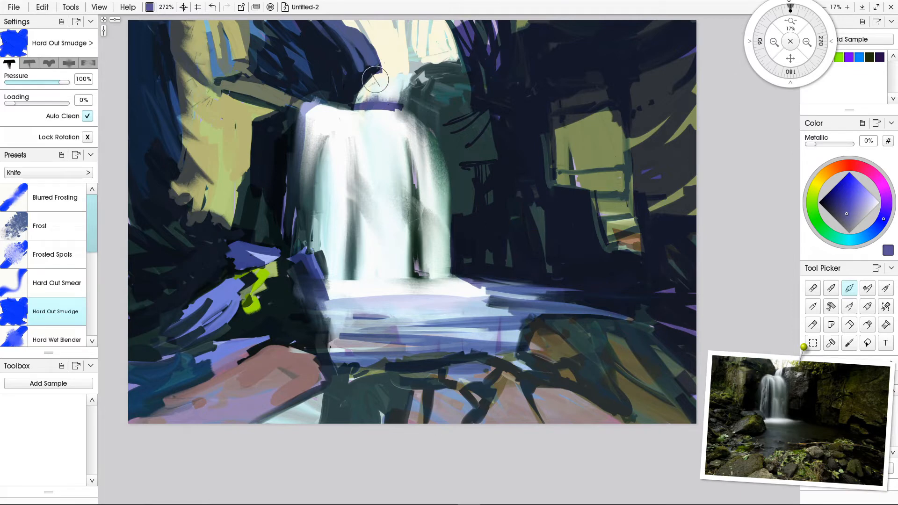
key("ctrl+z")
key("ctrl+z")
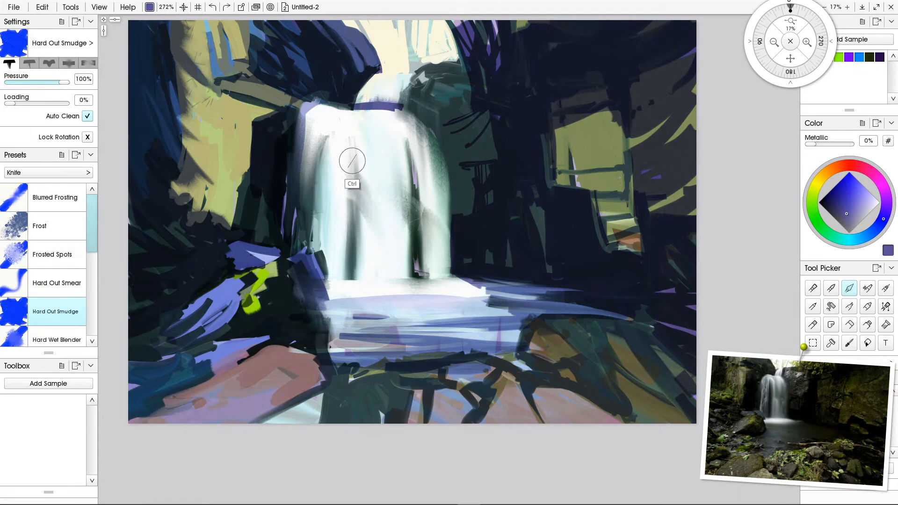
key("ctrl+y")
key("ctrl+y")
key("ctrl+y")
key("ctrl+y")
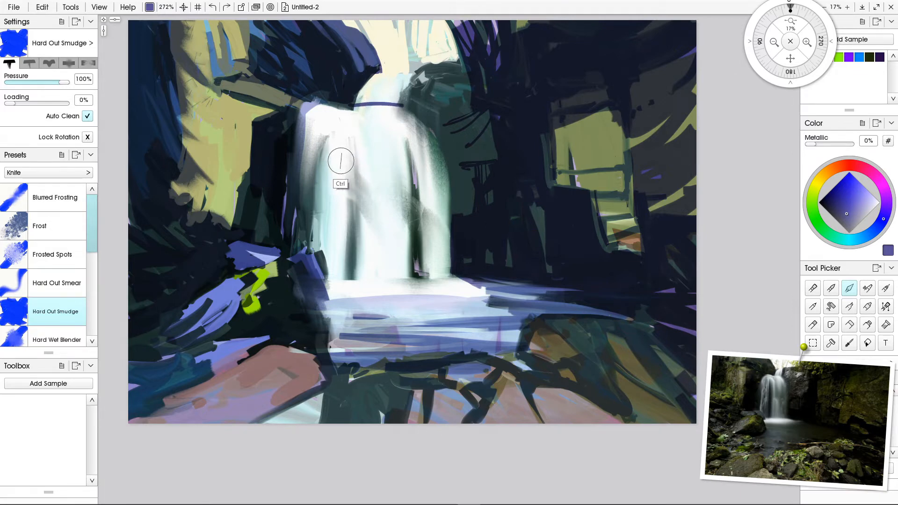
Choose a pale lavender and smudge the right end of the waterfall's lip with the Hard Out Smudge knife
left_click(864, 212)
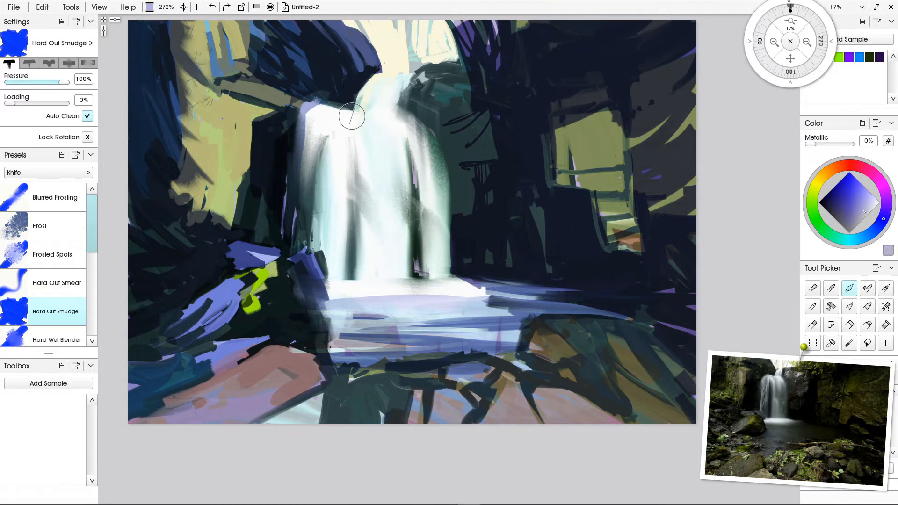
left_click_drag(403, 106, 411, 116)
scroll(47, 264, "down", 3)
scroll(47, 264, "up", 3)
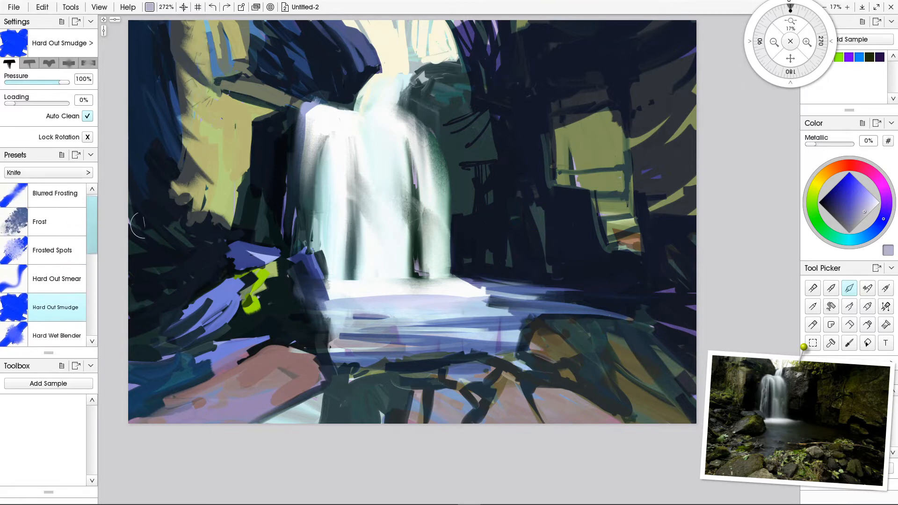
Paint a pale lavender band across the right end of the waterfall's lip with the Thick Gloss oil brush
left_click(812, 288)
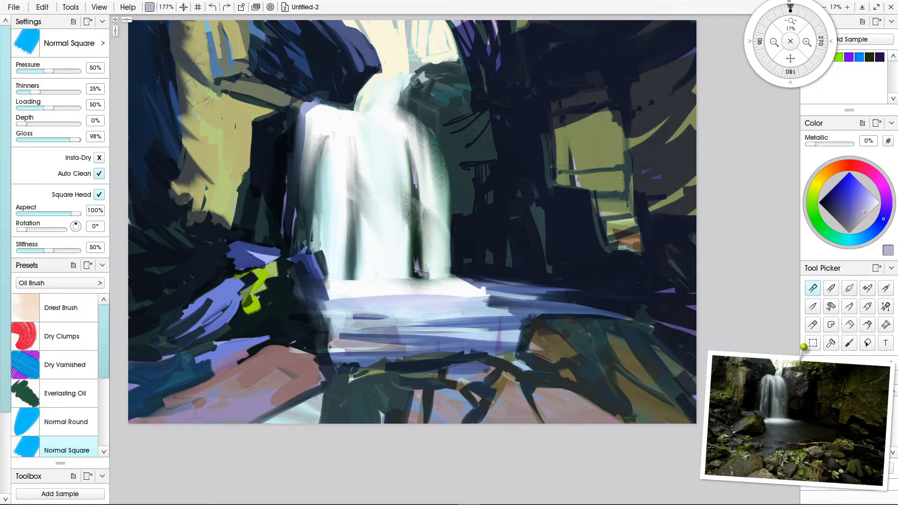
scroll(55, 374, "down", 3)
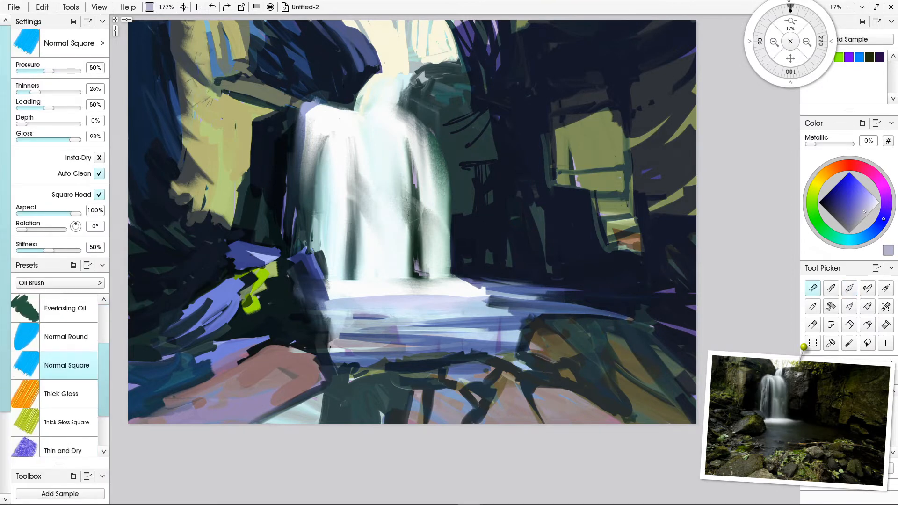
left_click(60, 393)
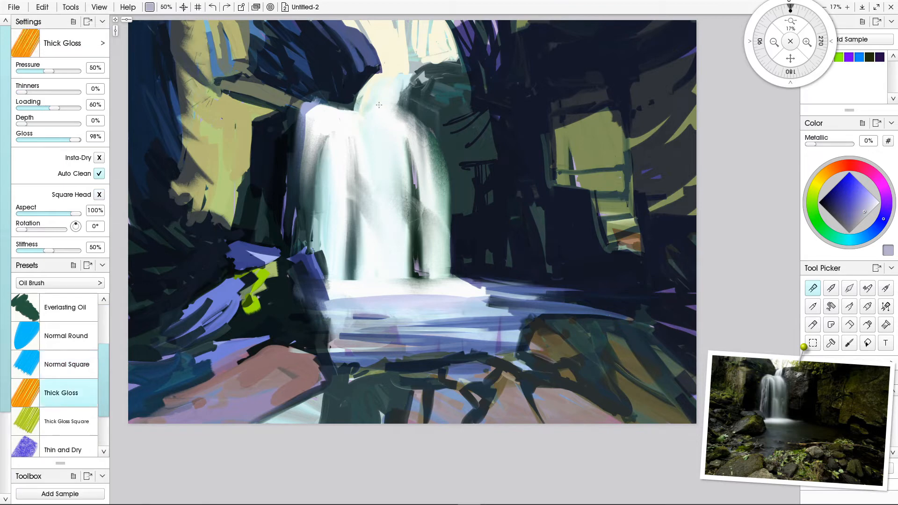
mouse_move(376, 102)
left_mouse_down()
mouse_move(393, 108)
mouse_move(380, 100)
mouse_move(365, 120)
mouse_move(354, 106)
mouse_move(403, 106)
left_mouse_up()
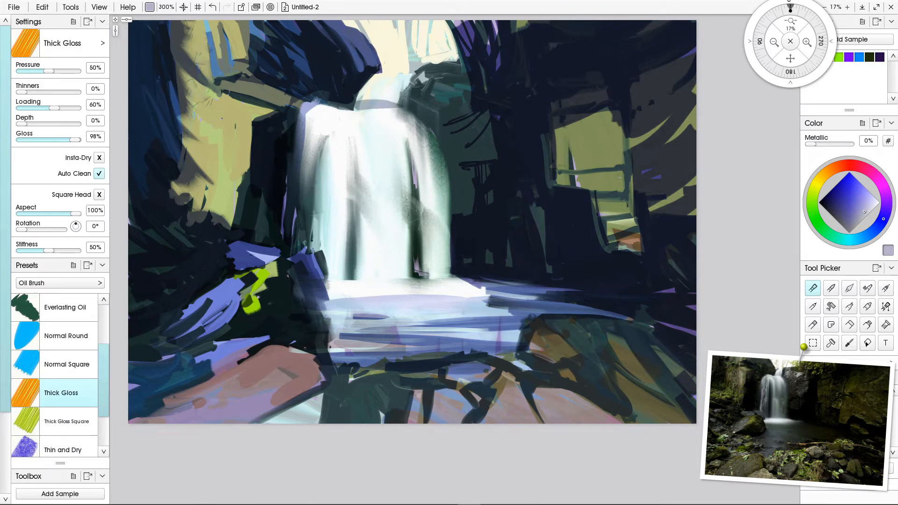
Smudge the lavender band up into the stream above the lip with the Hard Out Smudge knife, undoing a stray stroke
left_click(849, 288)
left_click_drag(377, 103, 380, 72)
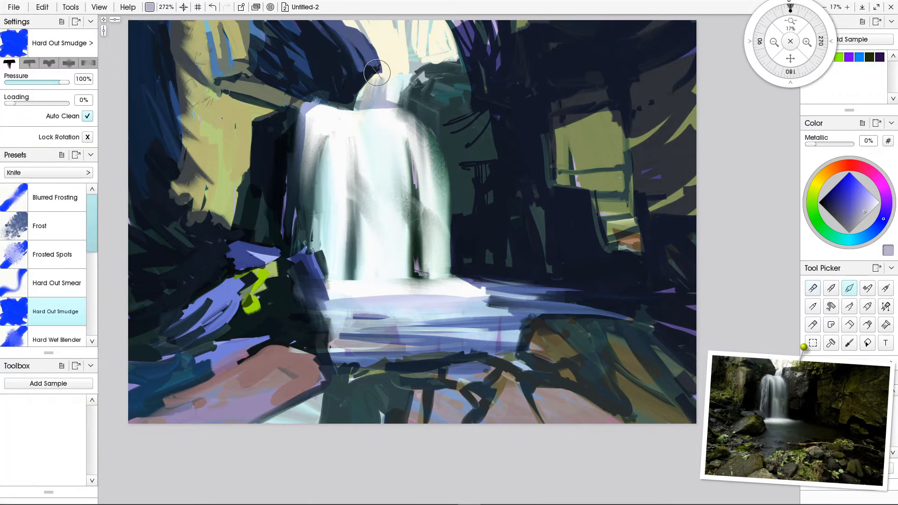
mouse_move(355, 102)
left_mouse_down()
mouse_move(366, 87)
mouse_move(396, 101)
mouse_move(380, 83)
mouse_move(388, 77)
mouse_move(385, 94)
mouse_move(384, 79)
mouse_move(378, 85)
mouse_move(390, 80)
mouse_move(382, 94)
mouse_move(393, 81)
left_mouse_up()
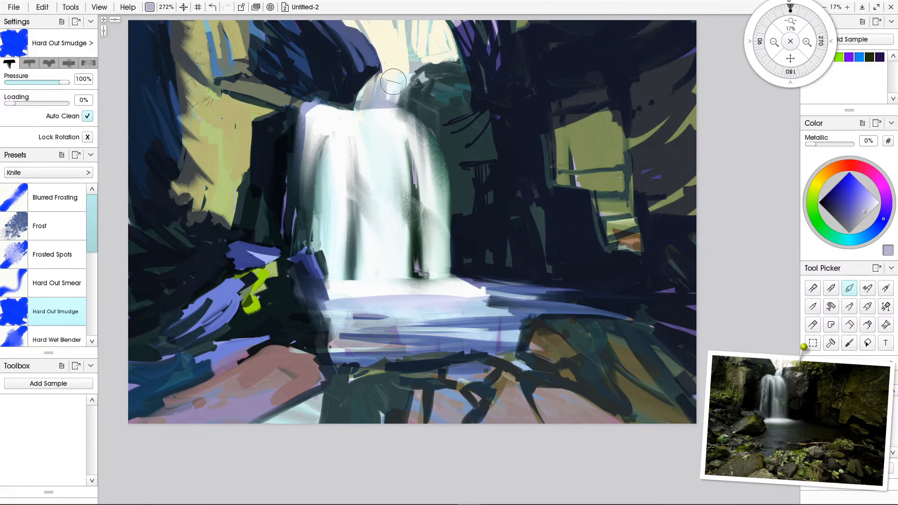
key("ctrl")
mouse_move(356, 177)
left_mouse_down()
mouse_move(348, 116)
mouse_move(371, 120)
mouse_move(387, 110)
mouse_move(381, 99)
mouse_move(398, 103)
mouse_move(382, 90)
mouse_move(377, 100)
mouse_move(377, 89)
mouse_move(368, 102)
mouse_move(396, 102)
mouse_move(398, 89)
mouse_move(375, 89)
left_mouse_up()
key("ctrl+z")
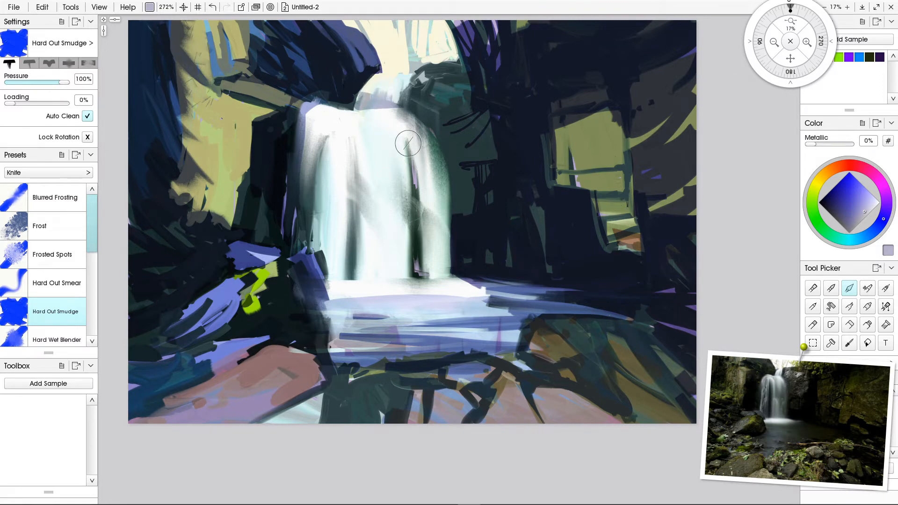
left_click_drag(383, 85, 391, 106)
Touch up the stream above the lip and the join below it with white Thick Gloss strokes, blending with the knife
key("o")
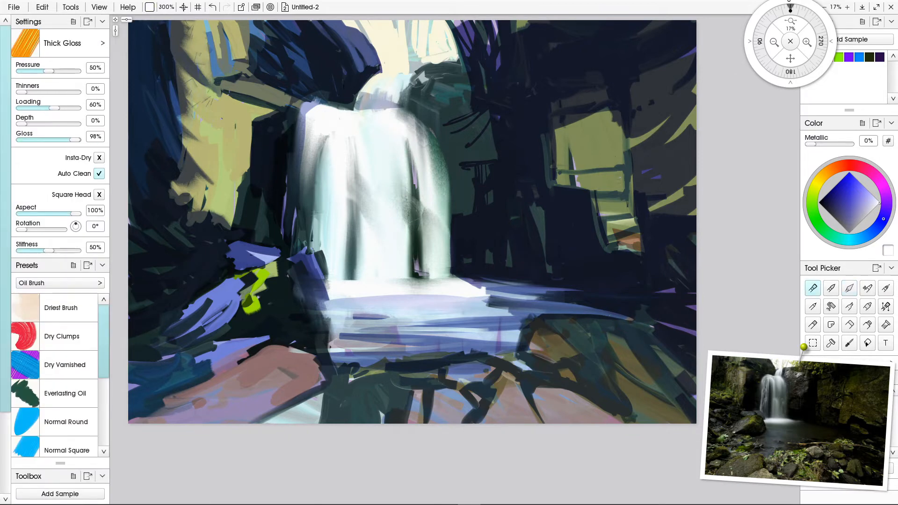
mouse_move(369, 91)
left_mouse_down()
mouse_move(417, 101)
mouse_move(364, 90)
mouse_move(403, 101)
mouse_move(419, 125)
mouse_move(375, 91)
mouse_move(372, 106)
mouse_move(370, 94)
mouse_move(379, 103)
mouse_move(384, 89)
mouse_move(400, 115)
mouse_move(372, 96)
mouse_move(371, 109)
mouse_move(384, 120)
mouse_move(378, 116)
mouse_move(389, 113)
mouse_move(363, 114)
mouse_move(378, 111)
mouse_move(350, 124)
mouse_move(378, 126)
left_mouse_up()
left_click(849, 288)
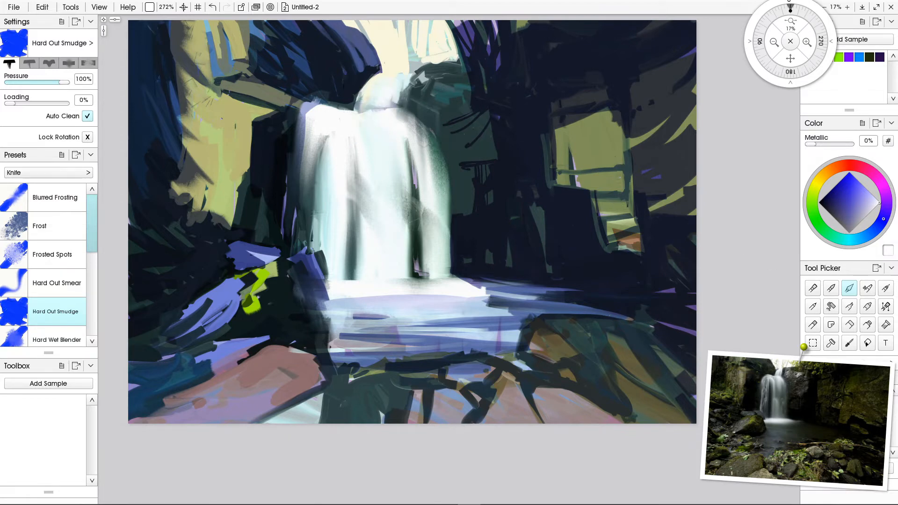
left_click(813, 288)
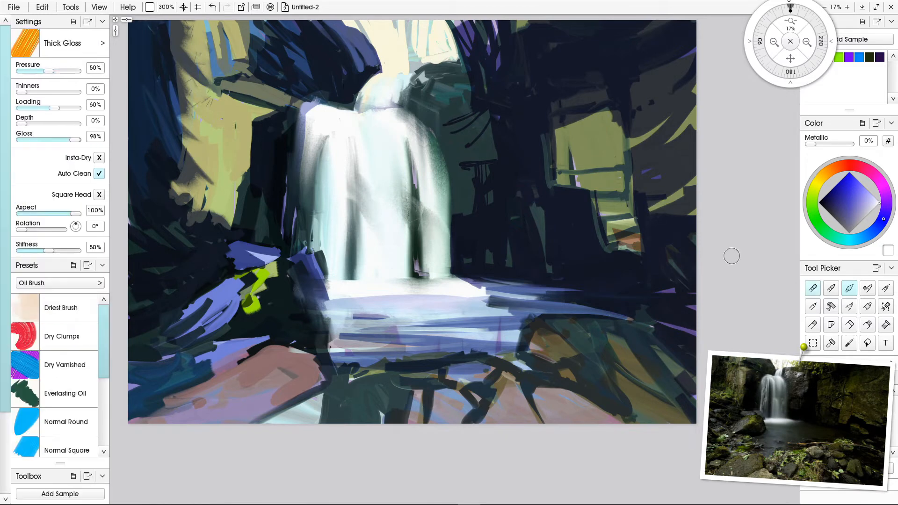
mouse_move(365, 114)
left_mouse_down()
mouse_move(338, 113)
mouse_move(369, 112)
mouse_move(335, 110)
mouse_move(363, 126)
left_mouse_up()
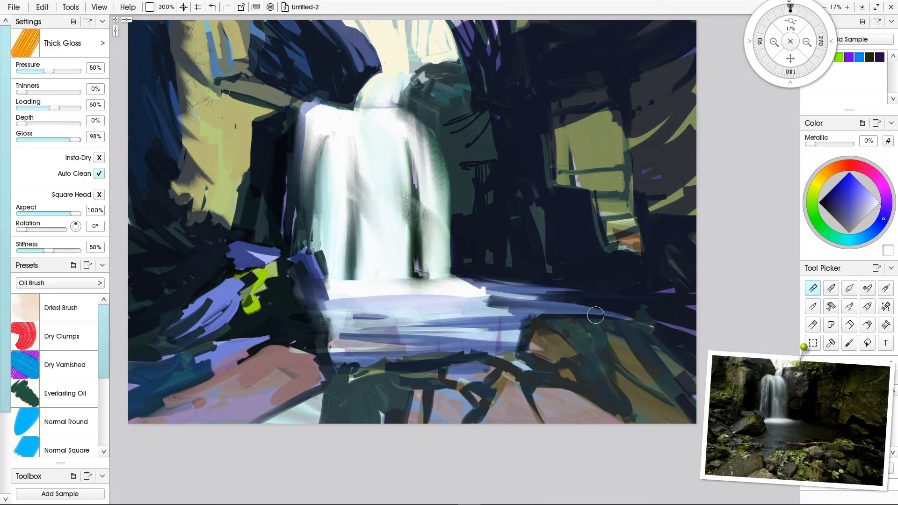
Move the pinned reference photo off the layer list and add a new layer above Layer 2
left_click_drag(791, 489, 675, 419)
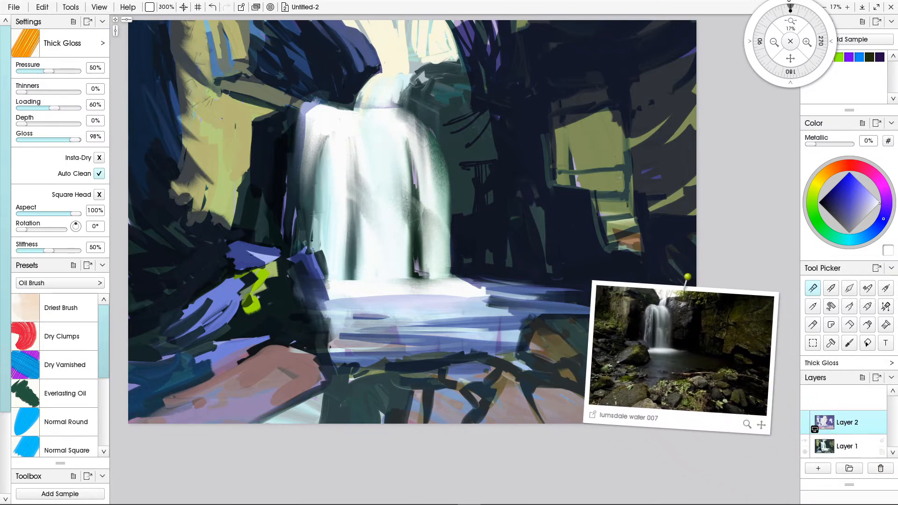
left_click(817, 468)
left_click_drag(680, 351, 767, 355)
Paint white highlights on the waterfall's right shoulder and centre, and soften them with the Hard Out Smudge knife
left_click_drag(408, 111, 438, 147)
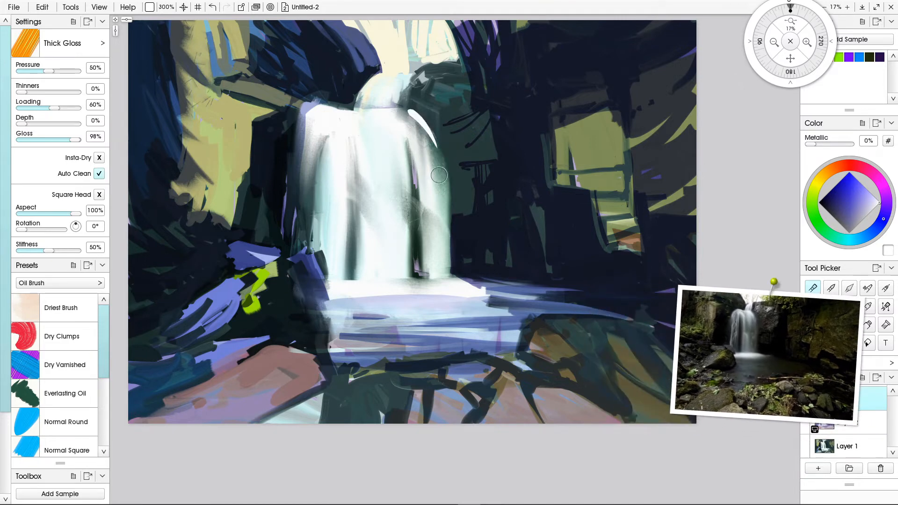
mouse_move(401, 125)
left_mouse_down()
mouse_move(414, 140)
mouse_move(420, 130)
mouse_move(391, 112)
mouse_move(402, 110)
left_mouse_up()
mouse_move(355, 132)
left_mouse_down()
mouse_move(358, 182)
mouse_move(365, 176)
mouse_move(398, 220)
left_mouse_up()
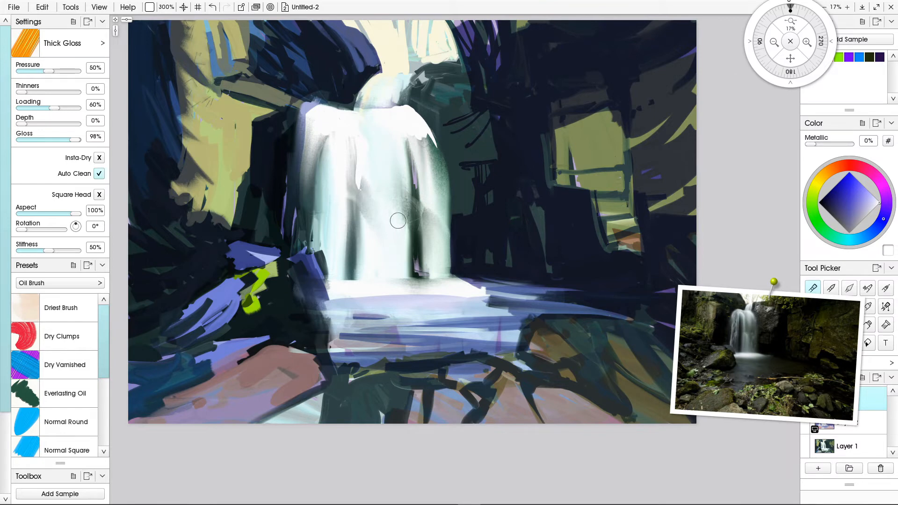
left_click(849, 288)
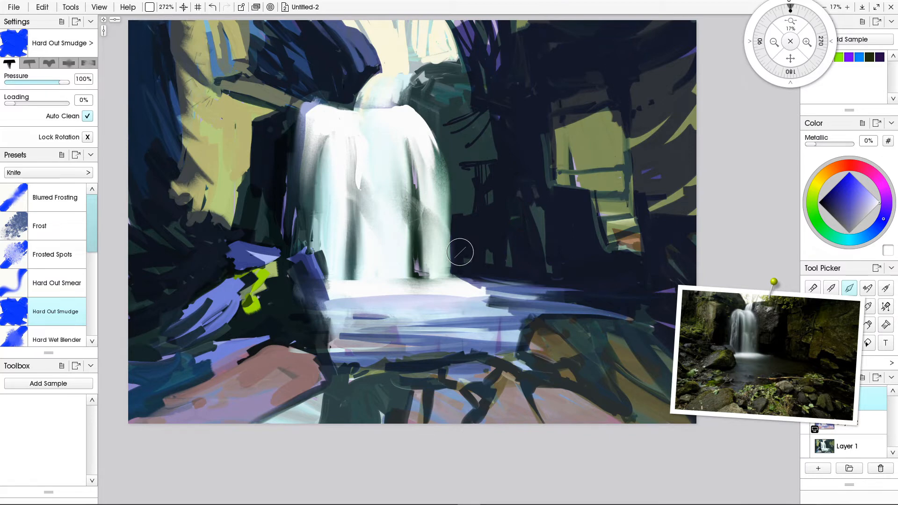
Sample the pool's blue, lighten it to pale blue, and paint and smudge a short streak below the centre of the waterfall's lip
key("alt")
left_click(488, 285, "alt")
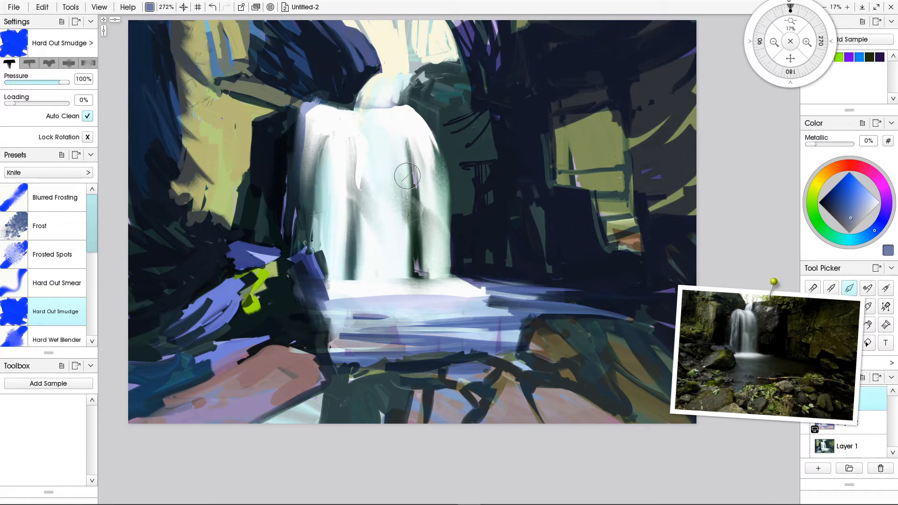
left_click(813, 288)
mouse_move(795, 318)
left_mouse_down()
mouse_move(786, 383)
mouse_move(758, 386)
left_mouse_up()
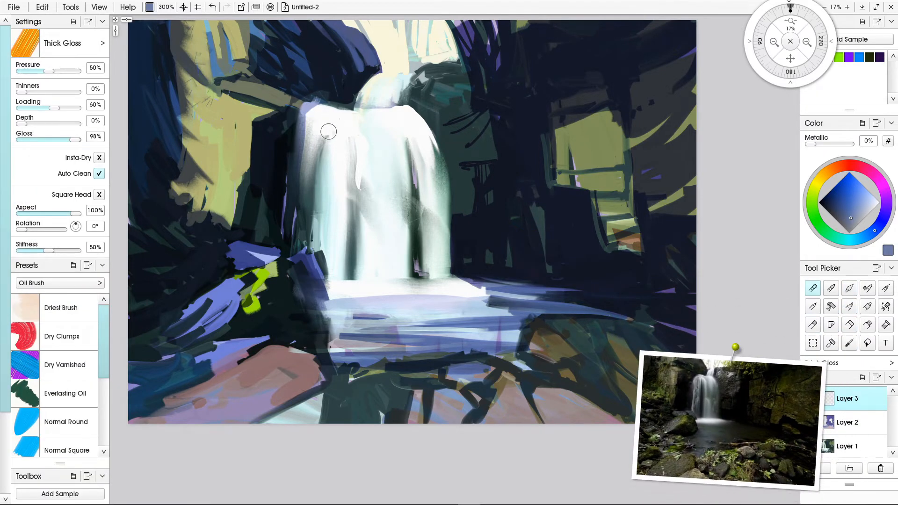
left_click_drag(350, 115, 366, 158)
key("ctrl+z")
left_click(870, 200)
mouse_move(361, 132)
left_mouse_down()
mouse_move(368, 115)
mouse_move(381, 164)
left_mouse_up()
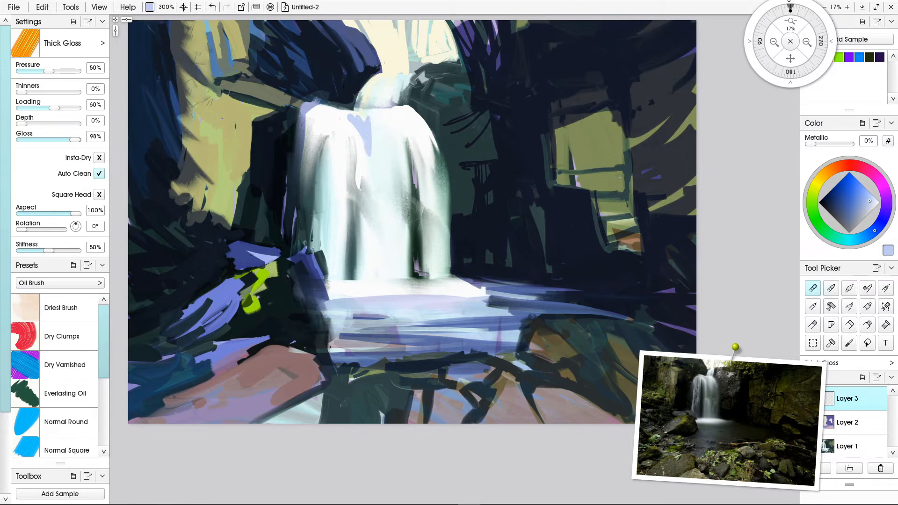
left_click(850, 288)
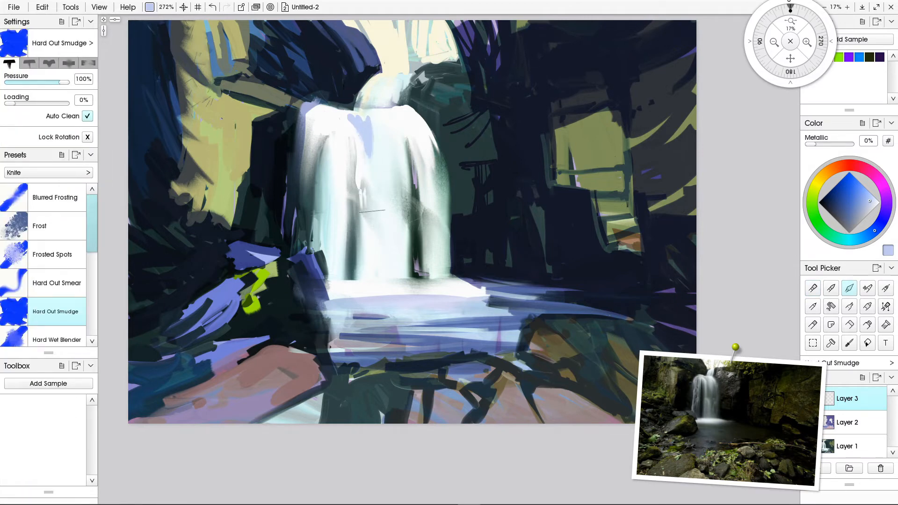
mouse_move(357, 136)
left_mouse_down()
mouse_move(375, 124)
mouse_move(359, 115)
mouse_move(369, 116)
mouse_move(371, 149)
left_mouse_up()
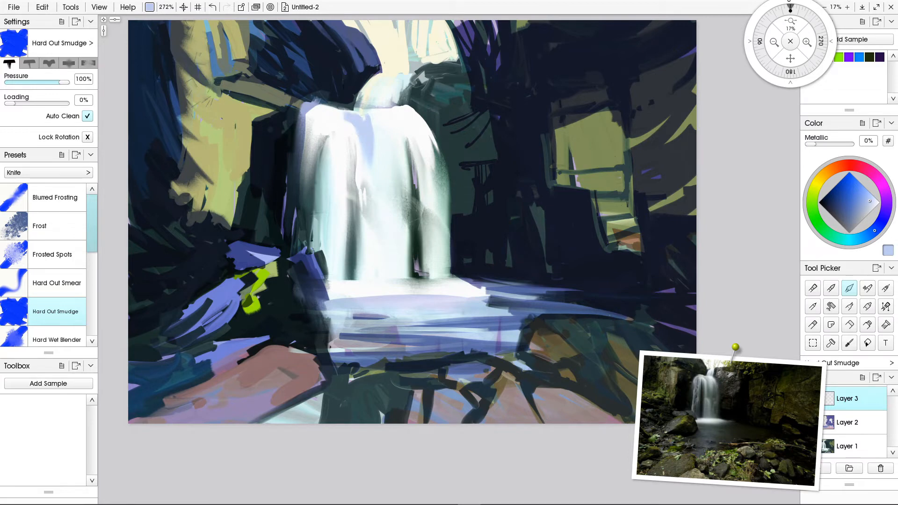
Paint a longer pale blue Thick Gloss streak down the middle of the waterfall
left_click(879, 203)
key("o")
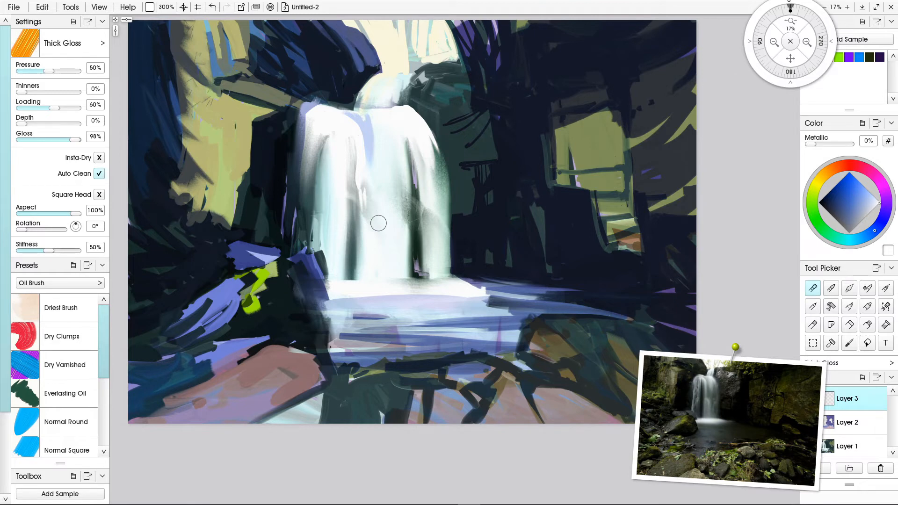
left_click(868, 202)
mouse_move(379, 115)
left_mouse_down()
mouse_move(396, 149)
mouse_move(397, 134)
mouse_move(378, 141)
mouse_move(384, 117)
mouse_move(385, 194)
left_mouse_up()
Drag the central pale blue streak down through the falling water with the Hard Out Smudge knife
left_click(850, 289)
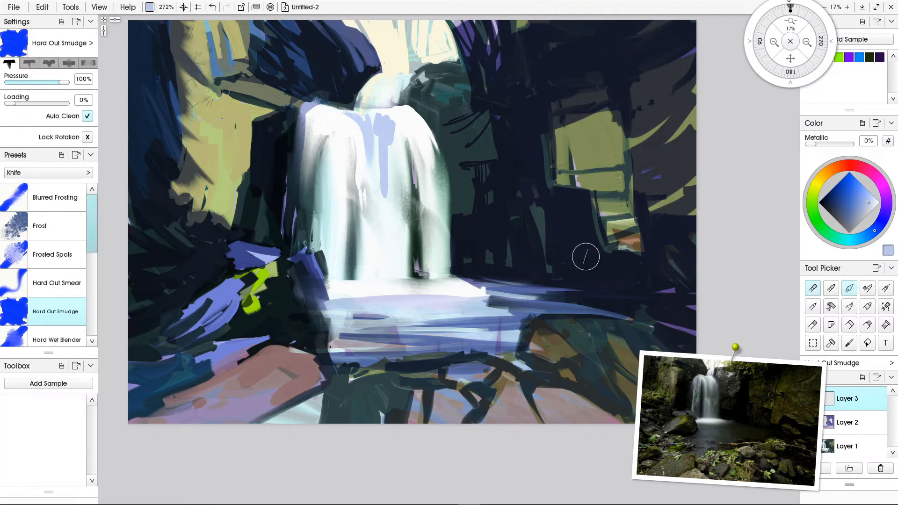
left_click_drag(388, 131, 396, 261)
left_click_drag(388, 127, 396, 248)
left_click_drag(389, 123, 395, 235)
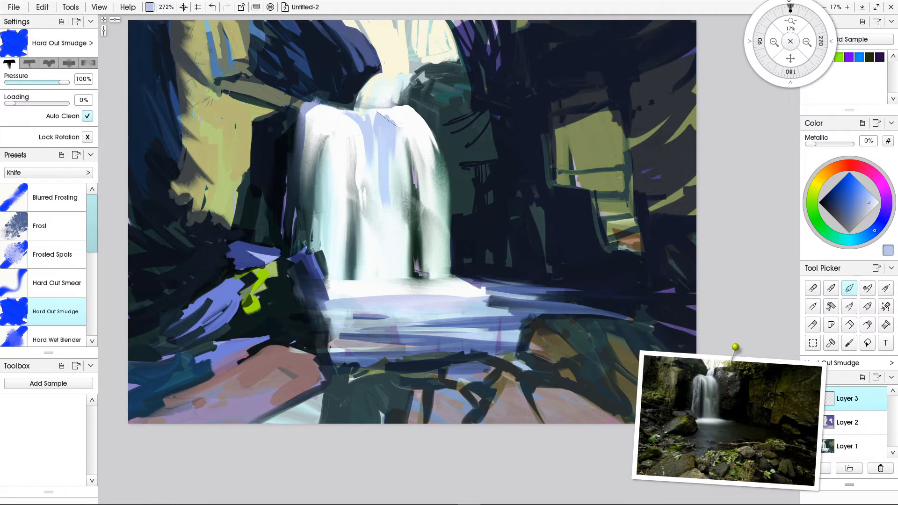
left_click_drag(373, 113, 389, 190)
Paint white Thick Gloss strokes over the lip and along the central pale blue streak
left_click(879, 203)
key("o")
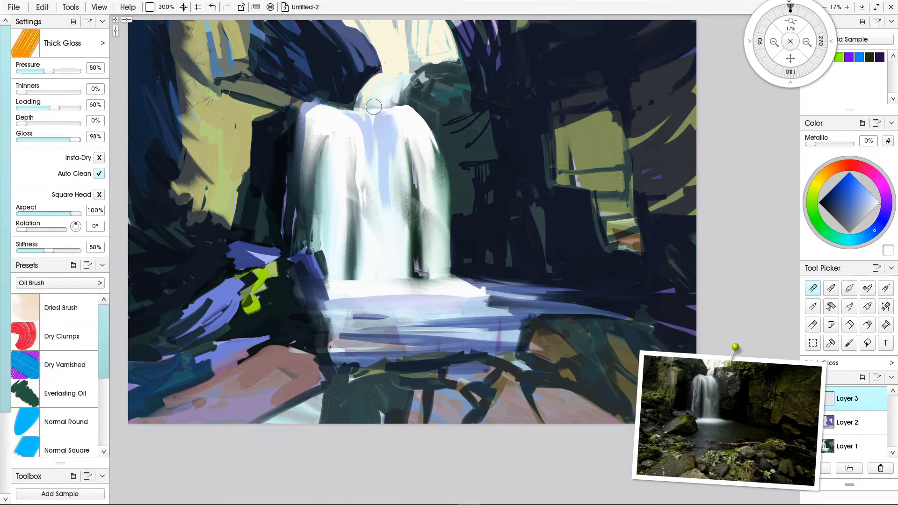
left_click_drag(375, 101, 365, 120)
mouse_move(394, 111)
left_mouse_down()
mouse_move(388, 153)
mouse_move(399, 120)
mouse_move(395, 141)
mouse_move(398, 126)
mouse_move(391, 114)
mouse_move(385, 129)
mouse_move(386, 111)
mouse_move(382, 129)
mouse_move(382, 112)
mouse_move(387, 173)
left_mouse_up()
Smudge the white and pale blue strokes together down the waterfall's centre with the Hard Out Smudge knife
left_click(849, 288)
left_click_drag(395, 138, 403, 219)
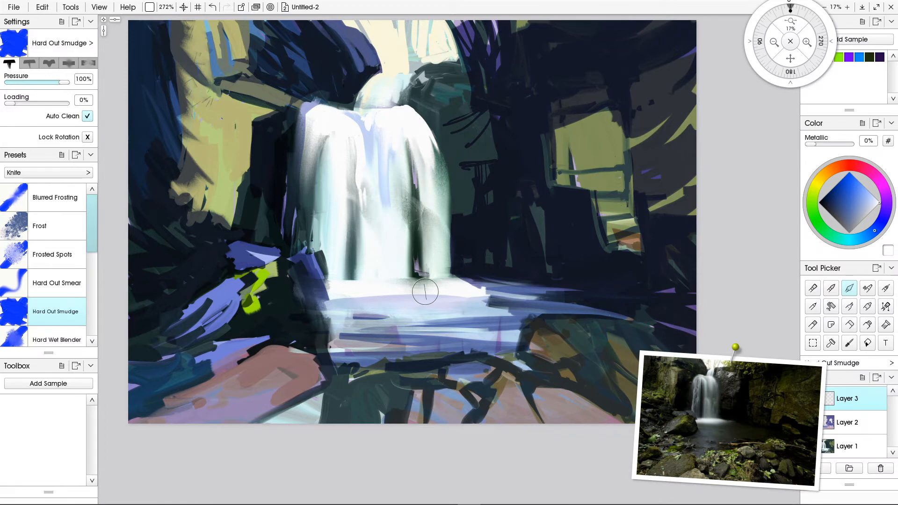
left_click_drag(374, 119, 384, 236)
left_click_drag(392, 137, 396, 193)
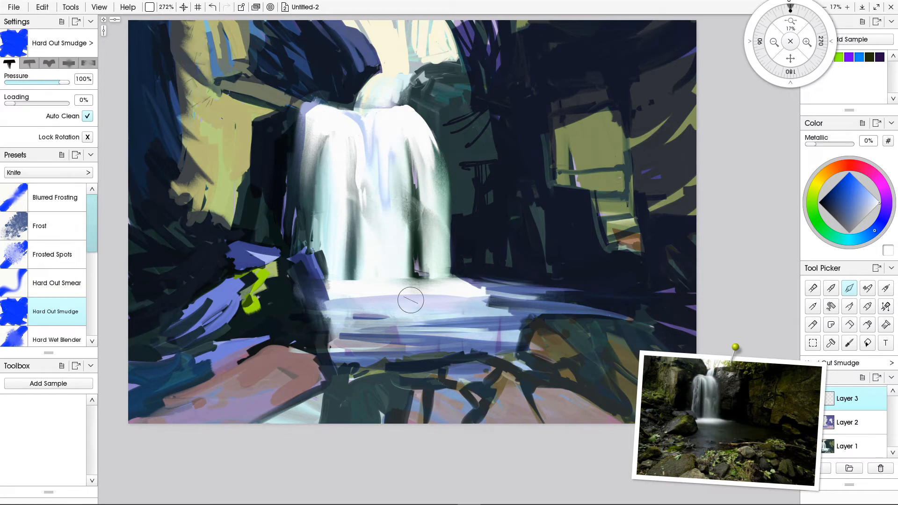
Paint muted pale blue streaks down the waterfall's left side and smudge them with the Hard Out Smudge knife
key("o")
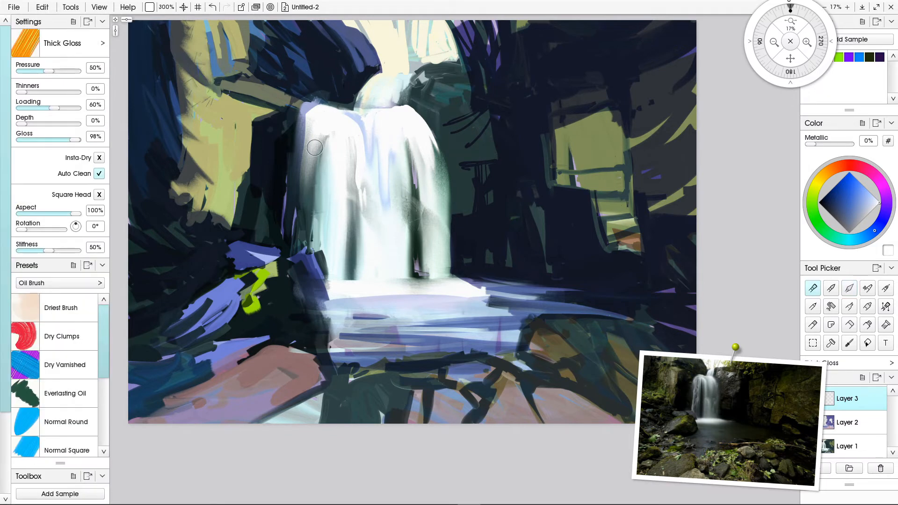
mouse_move(327, 122)
left_mouse_down()
mouse_move(426, 140)
mouse_move(304, 123)
mouse_move(327, 111)
mouse_move(321, 145)
left_mouse_up()
left_click(867, 206)
left_click_drag(313, 110, 310, 136)
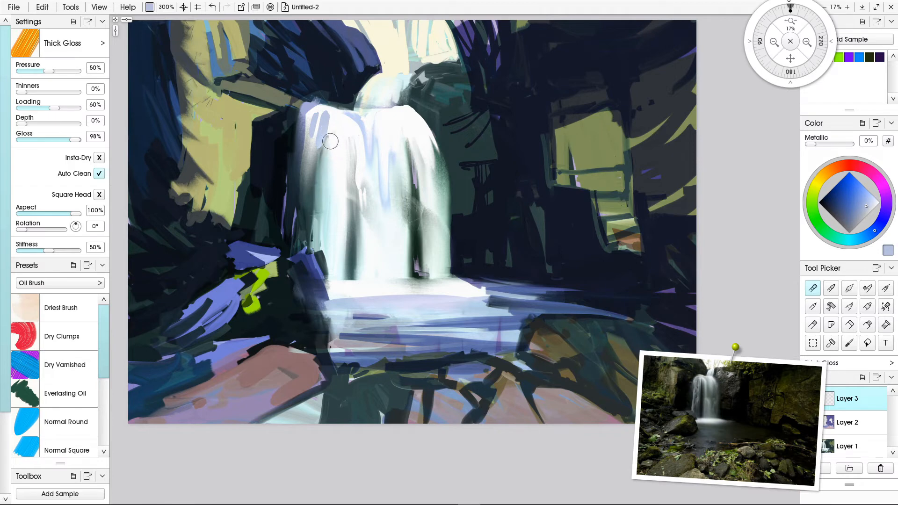
left_click_drag(332, 117, 339, 191)
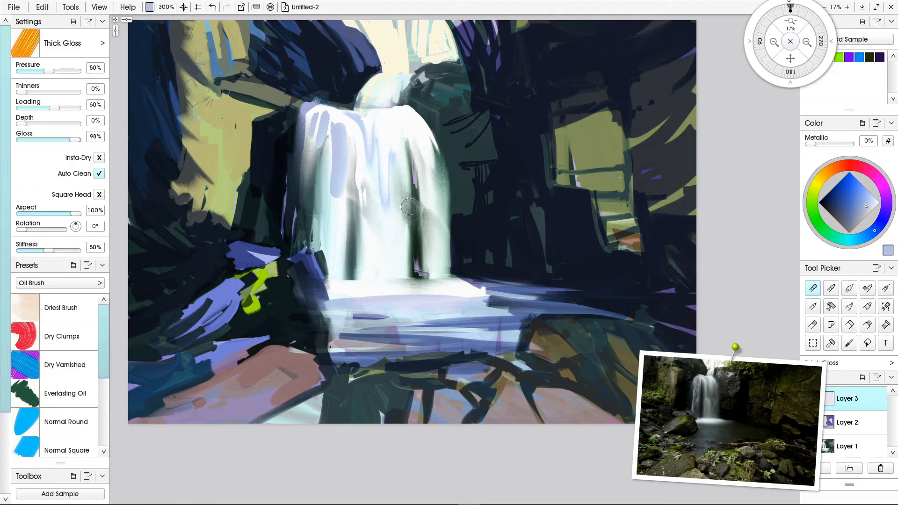
key("k")
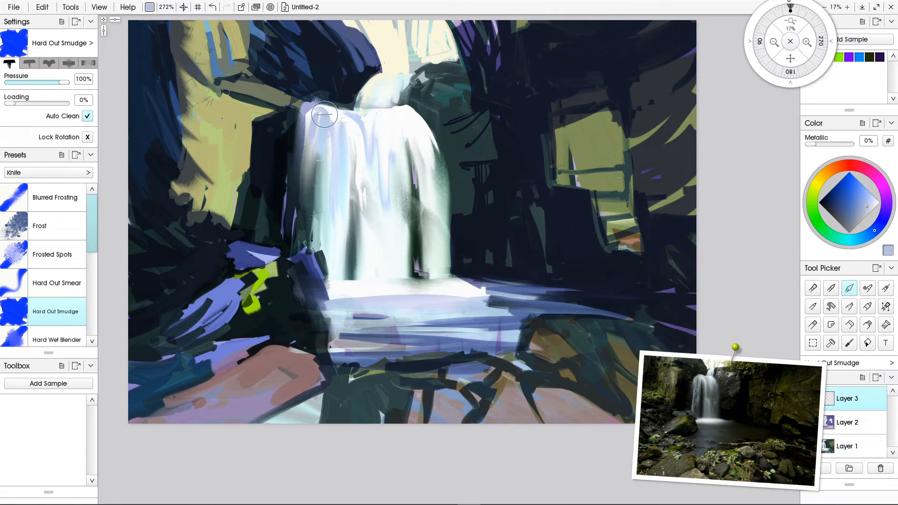
Choose a very pale blue and paint Thick Gloss strokes from the lip down the waterfall's left side
key("o")
left_click(876, 199)
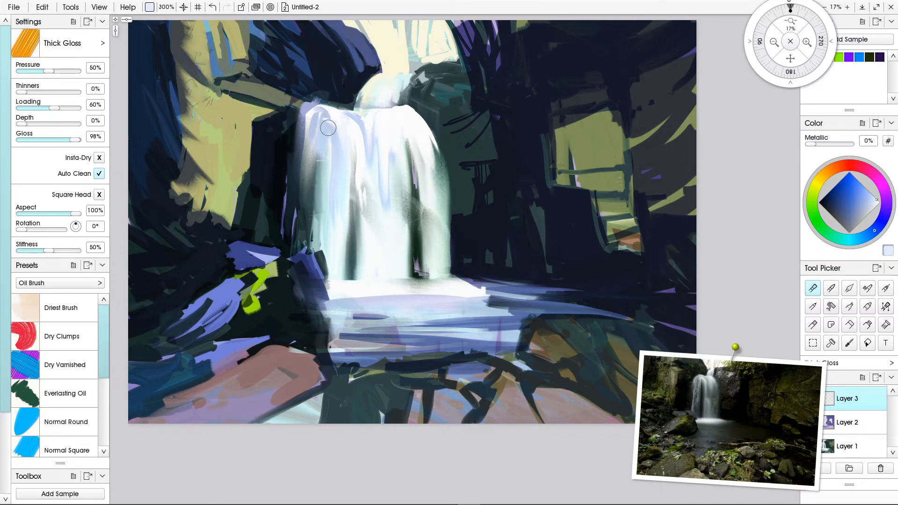
left_click_drag(332, 120, 339, 136)
left_click_drag(322, 106, 355, 149)
left_click_drag(330, 118, 336, 225)
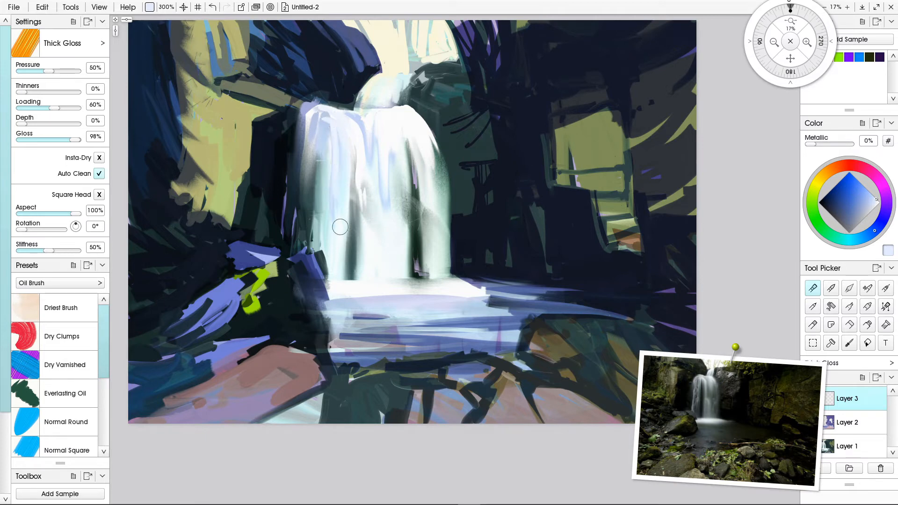
Paint thin white highlights at the left lip and down the left-centre of the waterfall
left_click(880, 203)
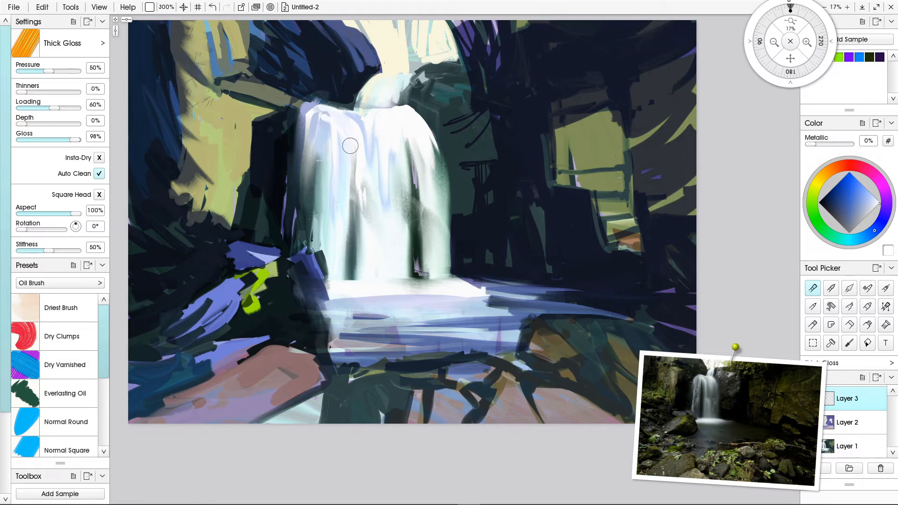
left_click_drag(322, 121, 320, 114)
left_click_drag(351, 143, 359, 216)
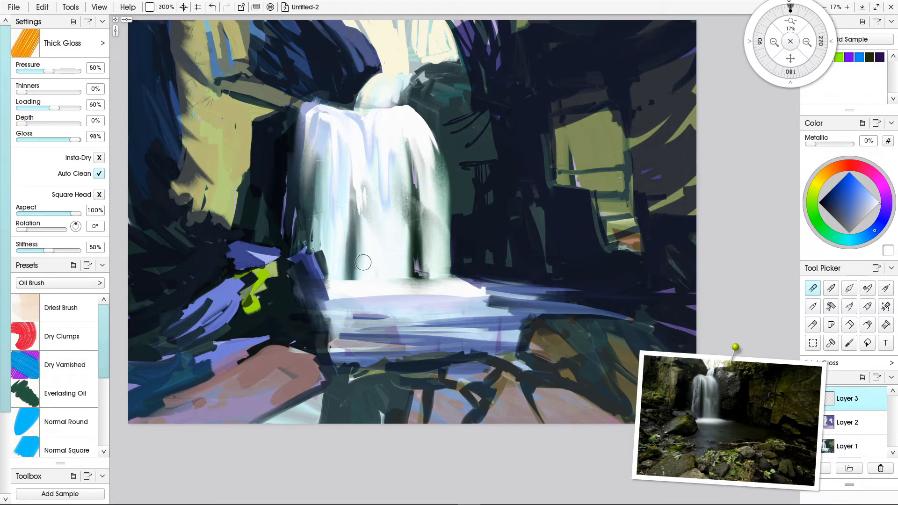
mouse_move(352, 173)
left_mouse_down()
mouse_move(363, 252)
mouse_move(370, 244)
mouse_move(359, 208)
mouse_move(374, 245)
mouse_move(362, 203)
left_mouse_up()
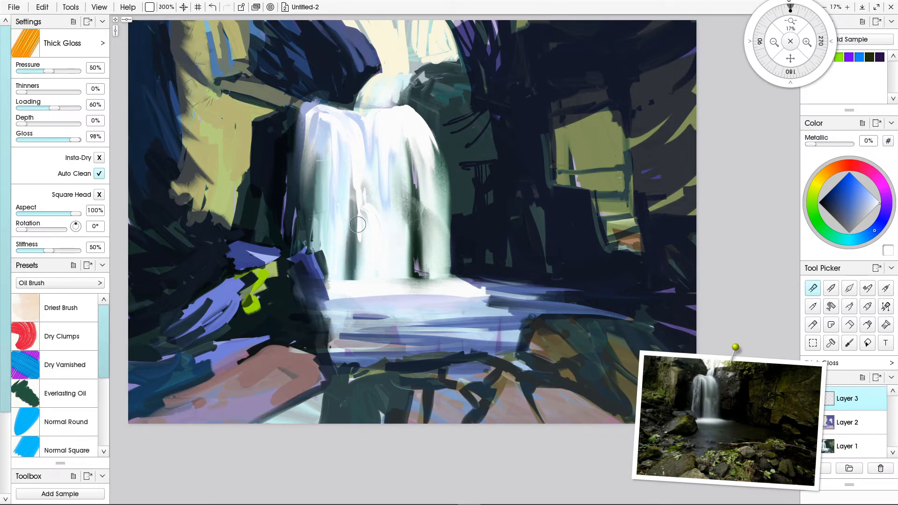
Choose the Frost knife preset and enlarge its size
key("k")
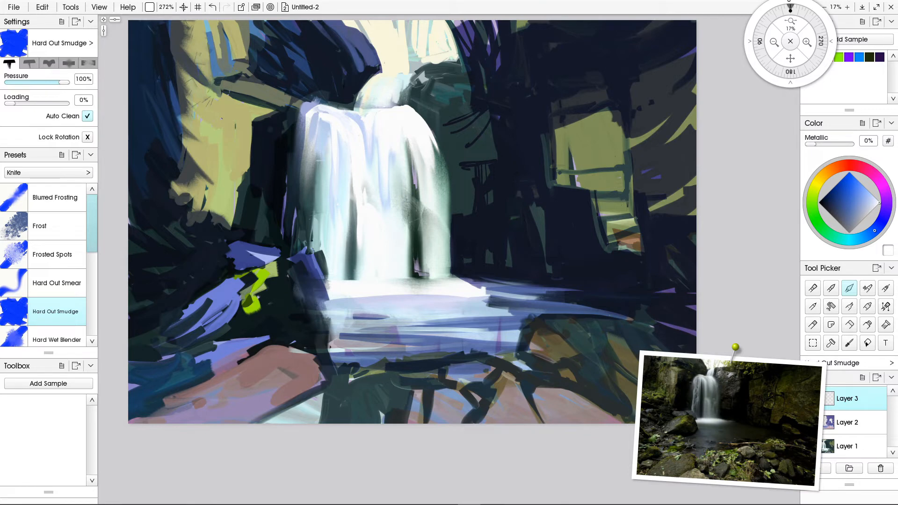
left_click(43, 226)
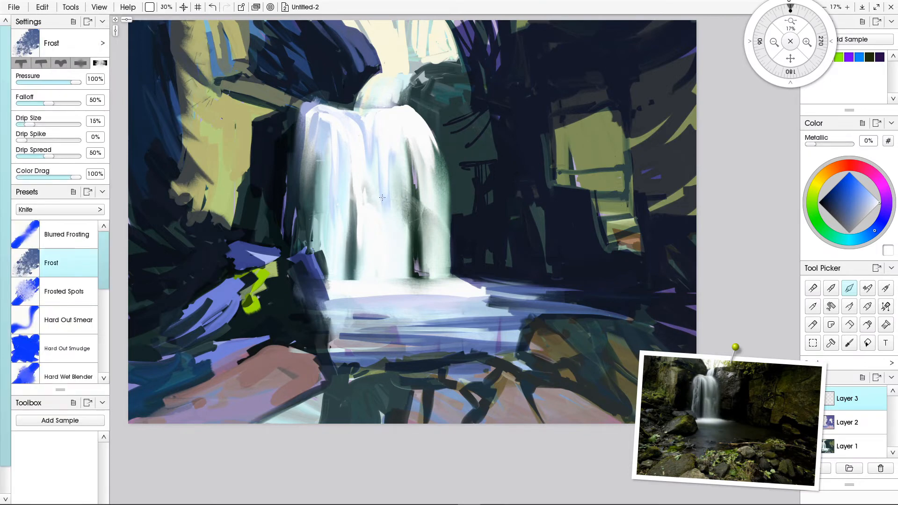
key("]")
key("]")
Choose a muted blue and a darker navy and paint Thick Gloss strokes over the pink foreground rock at the lower left
left_click(851, 216)
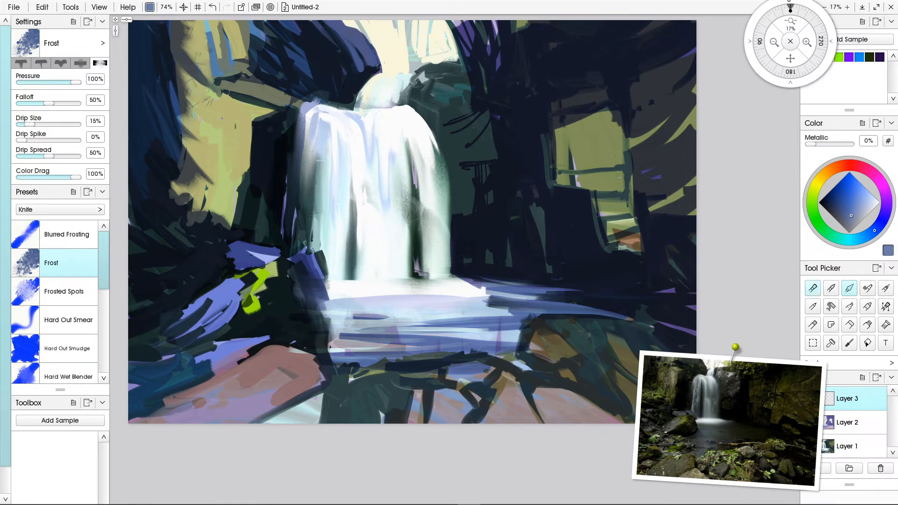
left_click(813, 288)
scroll(55, 374, "down", 4)
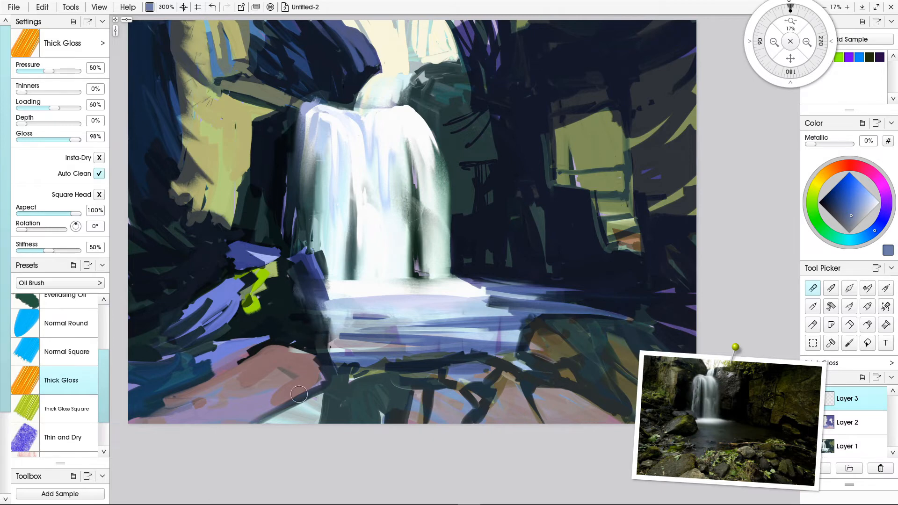
left_click_drag(286, 360, 291, 367)
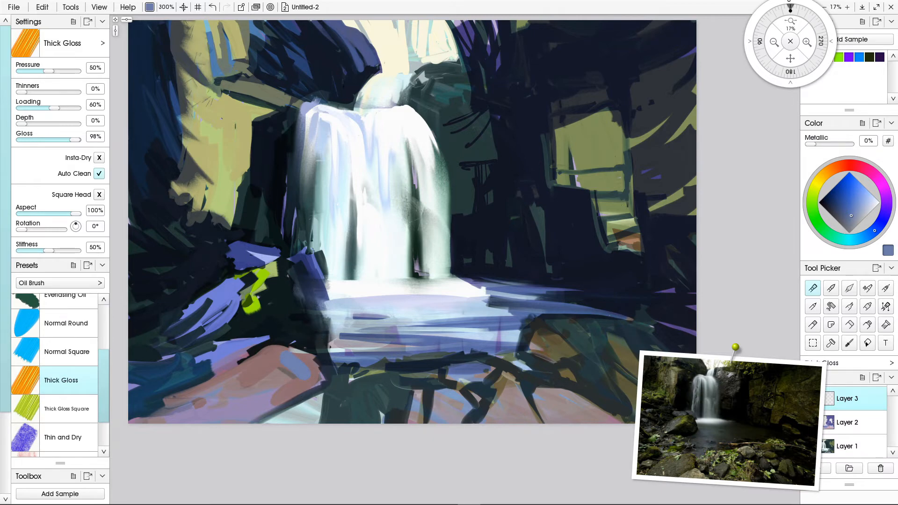
left_click(835, 205)
mouse_move(291, 366)
left_mouse_down()
mouse_move(310, 372)
mouse_move(298, 360)
mouse_move(282, 377)
mouse_move(327, 376)
mouse_move(290, 383)
mouse_move(310, 375)
mouse_move(280, 392)
mouse_move(312, 377)
mouse_move(277, 405)
mouse_move(254, 391)
mouse_move(290, 363)
mouse_move(267, 389)
left_mouse_up()
Roughen the blue paint on the lower-left foreground rock with the Frost knife
key("k")
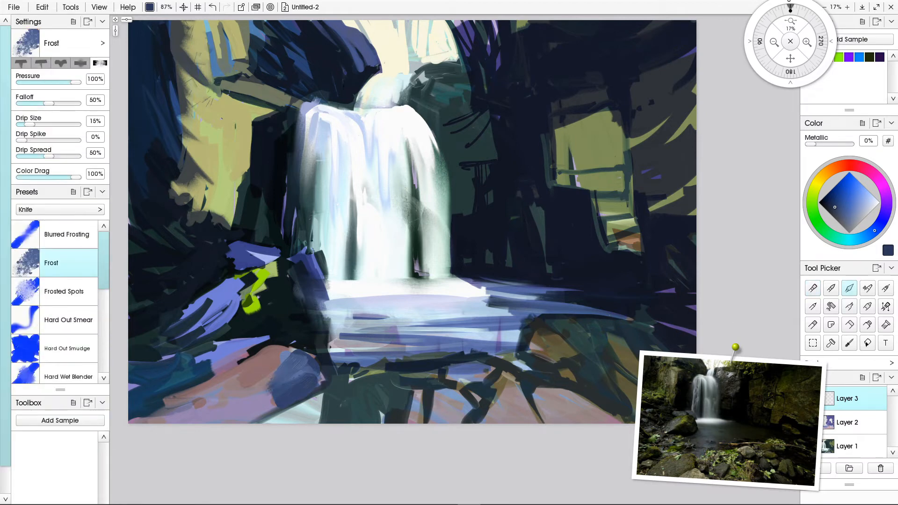
left_click_drag(303, 355, 262, 354)
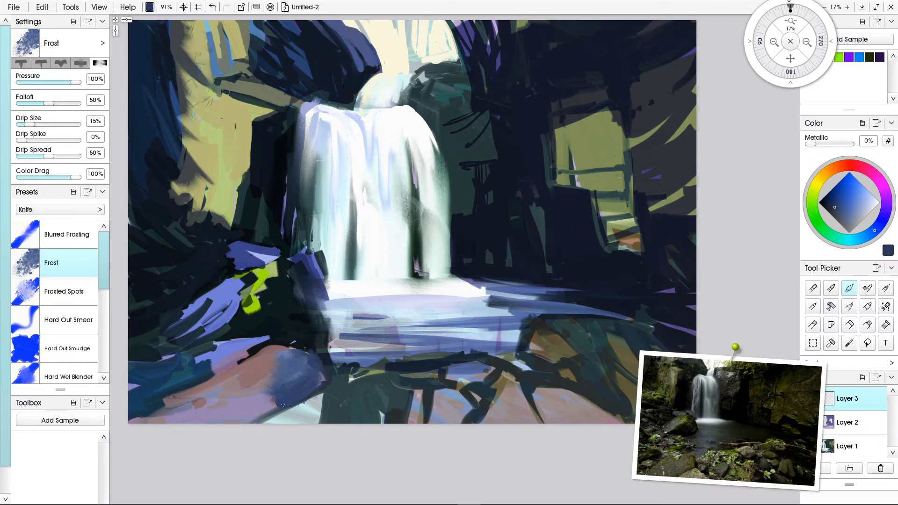
scroll(281, 397, "up", 5)
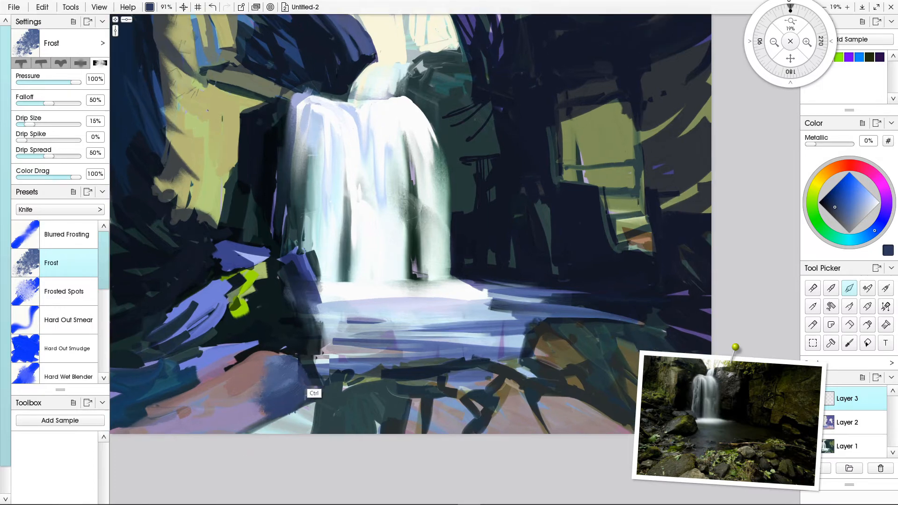
scroll(269, 300, "down", 3)
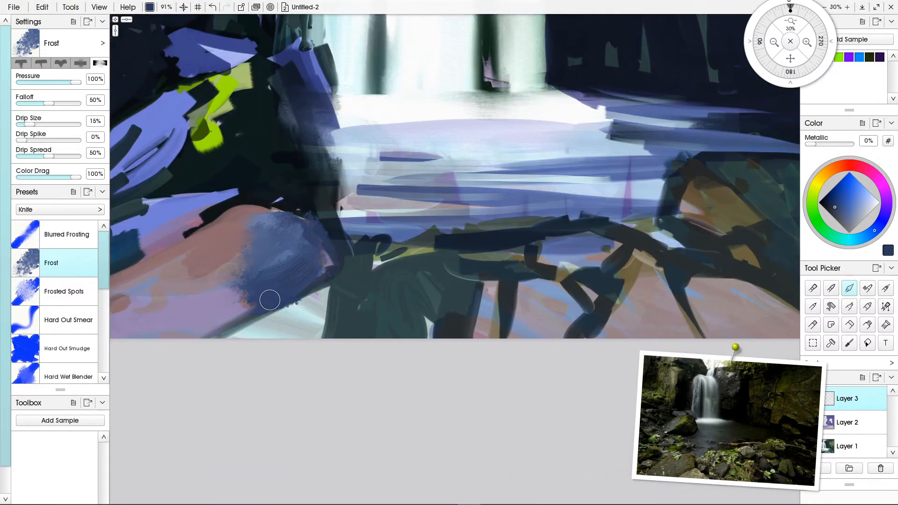
scroll(308, 317, "down", 4)
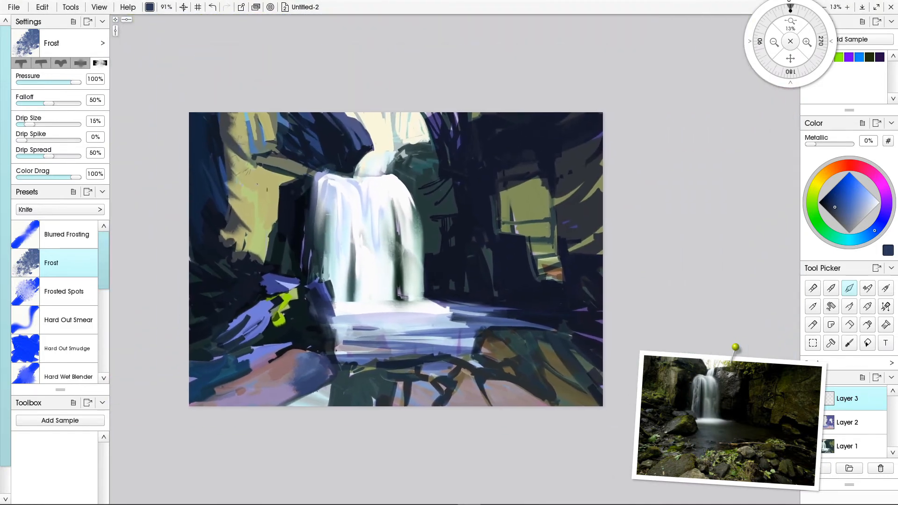
scroll(337, 366, "up", 1)
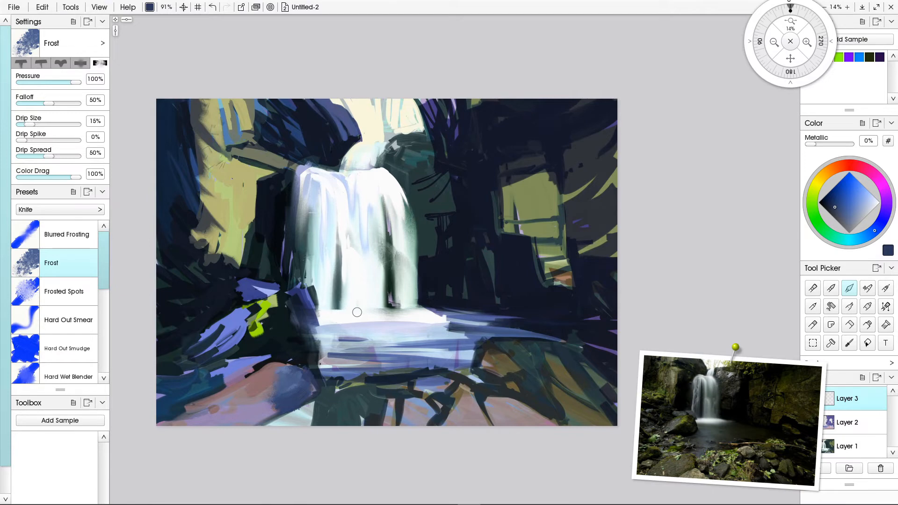
Paint dark blue strokes down the lower-left foreground rock with the SEA Thick Oil Overpaint brush
left_click(867, 288)
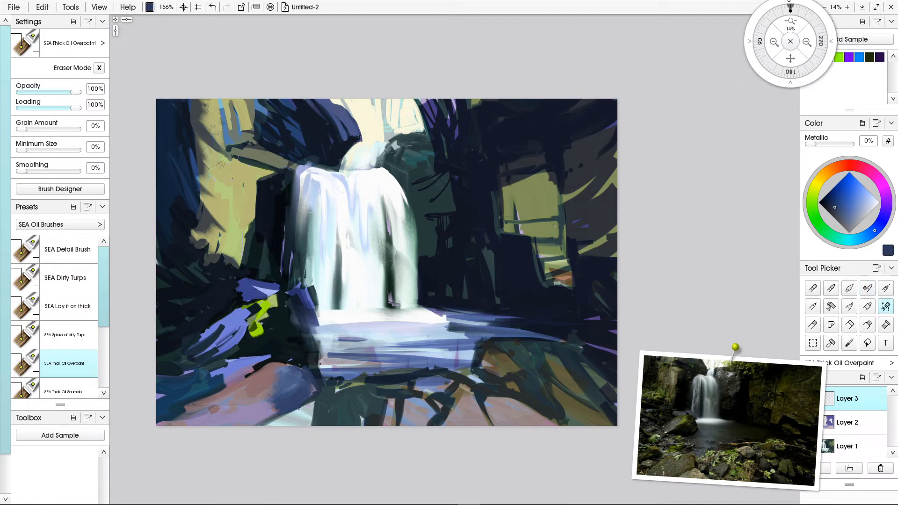
left_click_drag(292, 375, 270, 396)
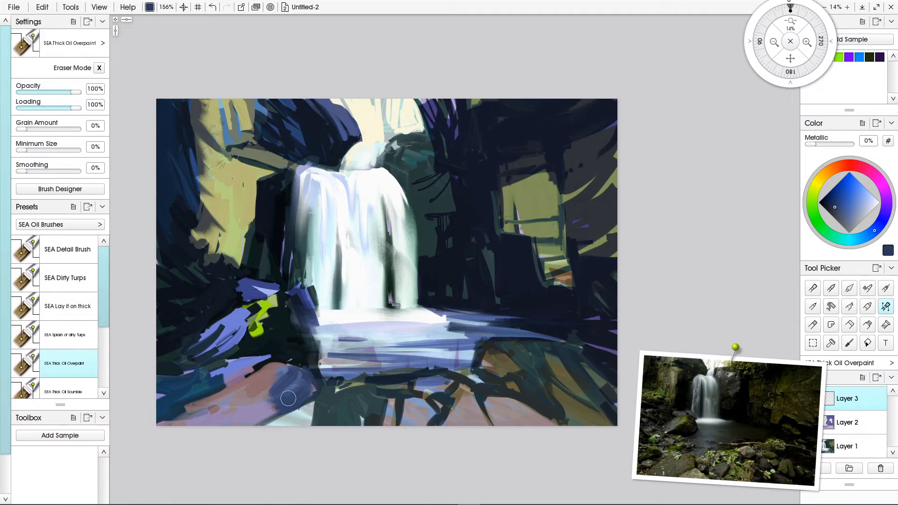
mouse_move(298, 373)
left_mouse_down()
mouse_move(302, 401)
mouse_move(286, 411)
left_mouse_up()
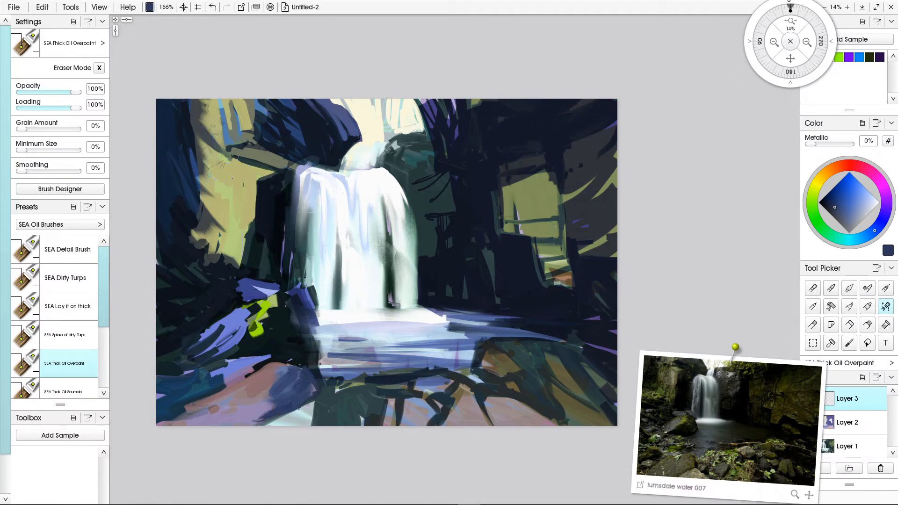
Choose a bright yellow-green and paint thick moss strokes over the boulder left of the waterfall's base
left_click(819, 181)
left_click(852, 185)
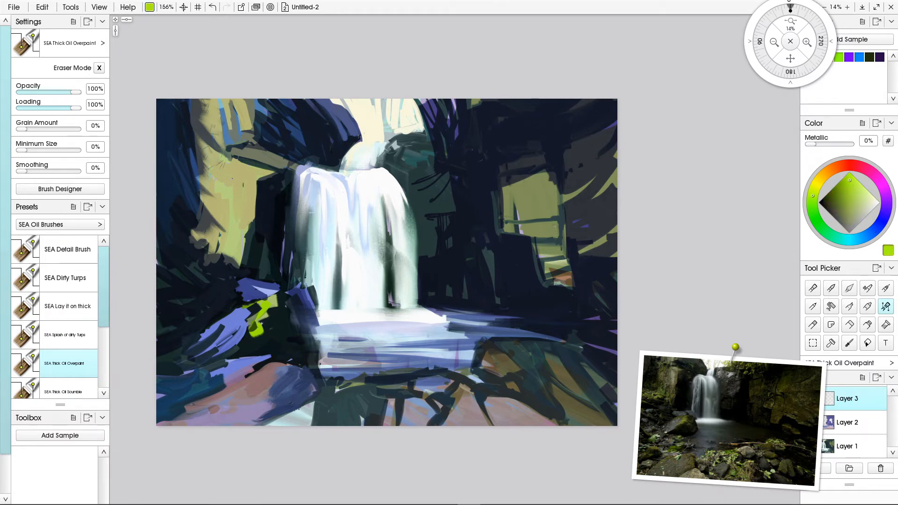
mouse_move(274, 302)
left_mouse_down()
mouse_move(251, 339)
mouse_move(264, 308)
mouse_move(248, 344)
left_mouse_up()
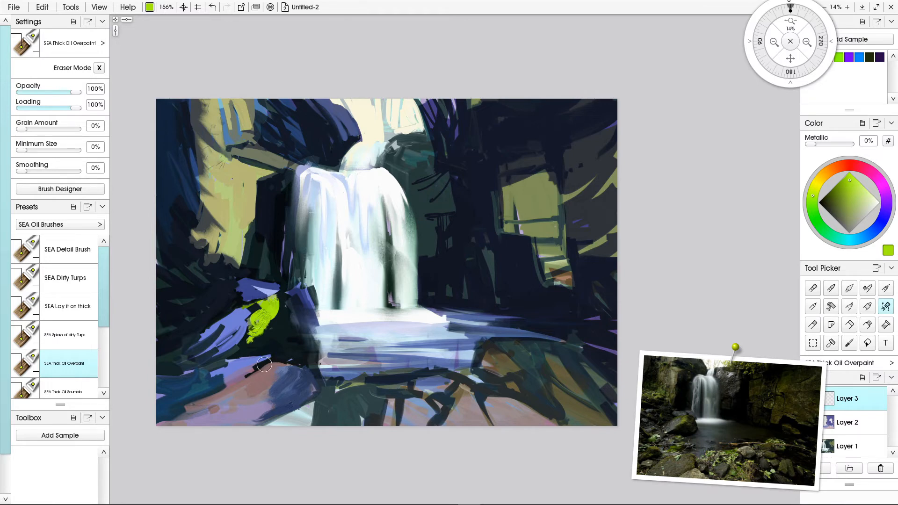
left_click_drag(286, 295, 281, 336)
Spread the bright green moss outward on both sides of the boulder's top with the Frost knife
left_click(849, 288)
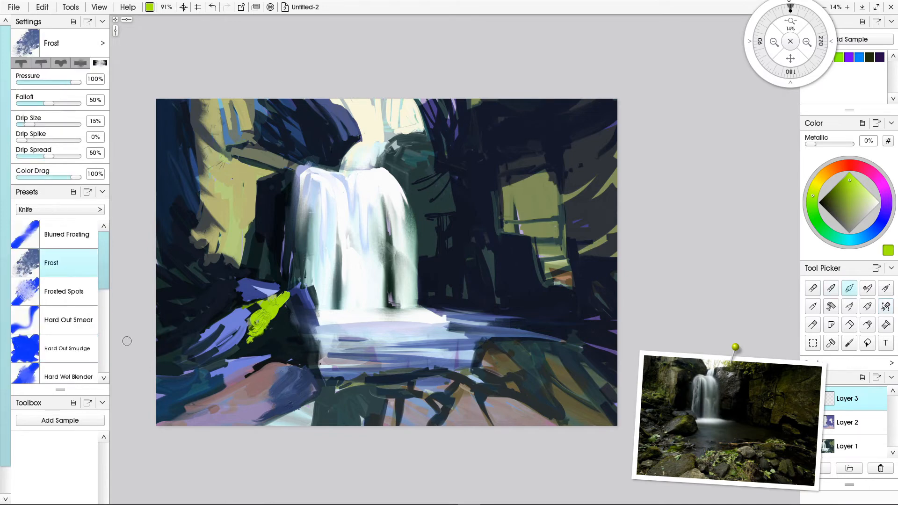
mouse_move(277, 299)
left_mouse_down()
mouse_move(302, 327)
mouse_move(303, 354)
mouse_move(270, 315)
mouse_move(296, 343)
left_mouse_up()
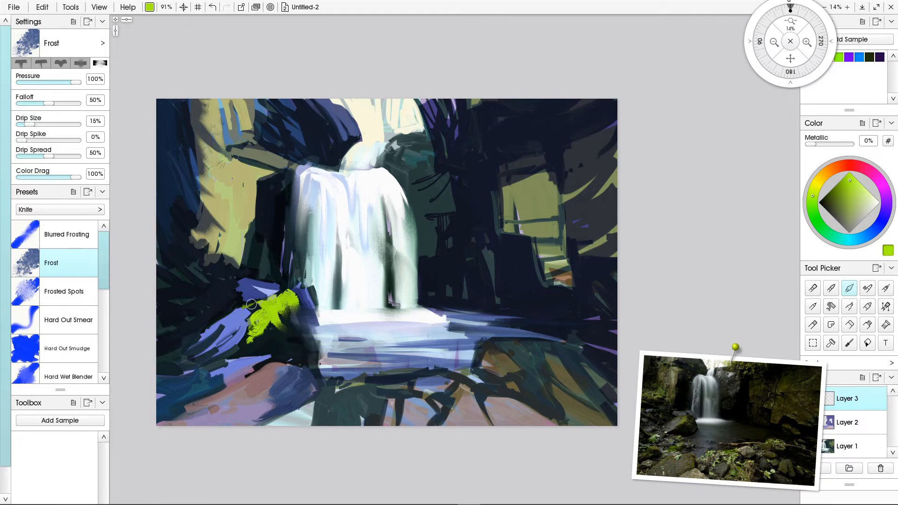
left_click_drag(267, 301, 248, 310)
Sample a near-black from the canvas and paint the boulder's shadowed right edge with SEA Thick Oil Overpaint
left_click(313, 326, "alt")
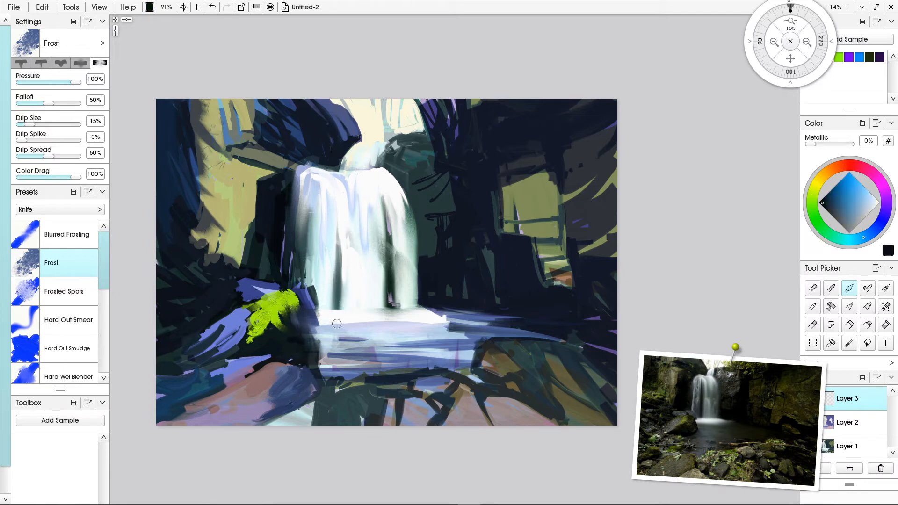
left_click(885, 306)
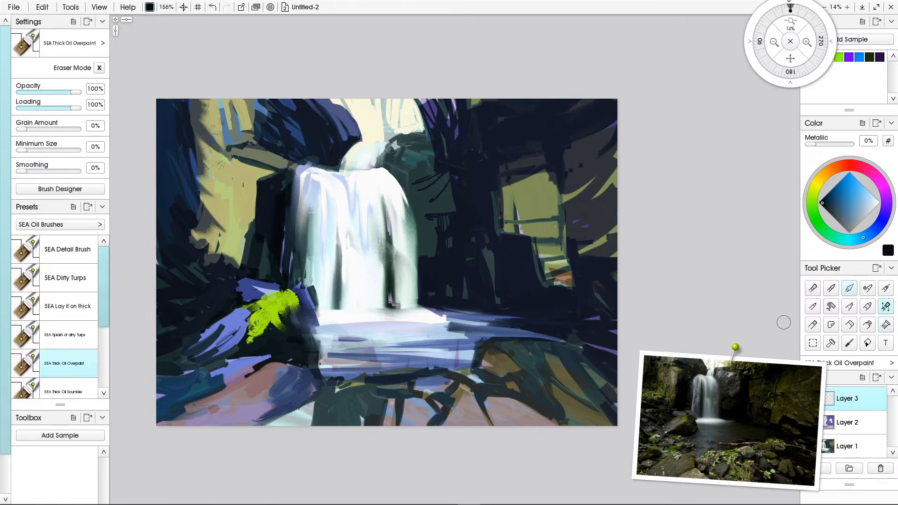
mouse_move(319, 346)
left_mouse_down()
mouse_move(314, 331)
mouse_move(309, 356)
mouse_move(315, 327)
mouse_move(299, 353)
left_mouse_up()
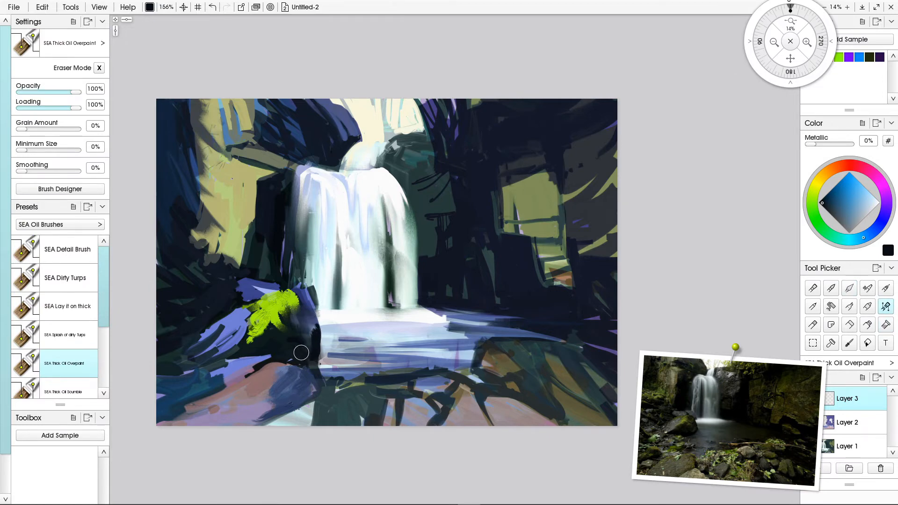
Sample a greyish mauve and paint strokes around the boulder's base beside the pool
left_click(314, 375, "alt")
mouse_move(320, 348)
left_mouse_down()
mouse_move(297, 373)
mouse_move(320, 352)
mouse_move(295, 361)
mouse_move(299, 378)
mouse_move(322, 357)
mouse_move(308, 377)
left_mouse_up()
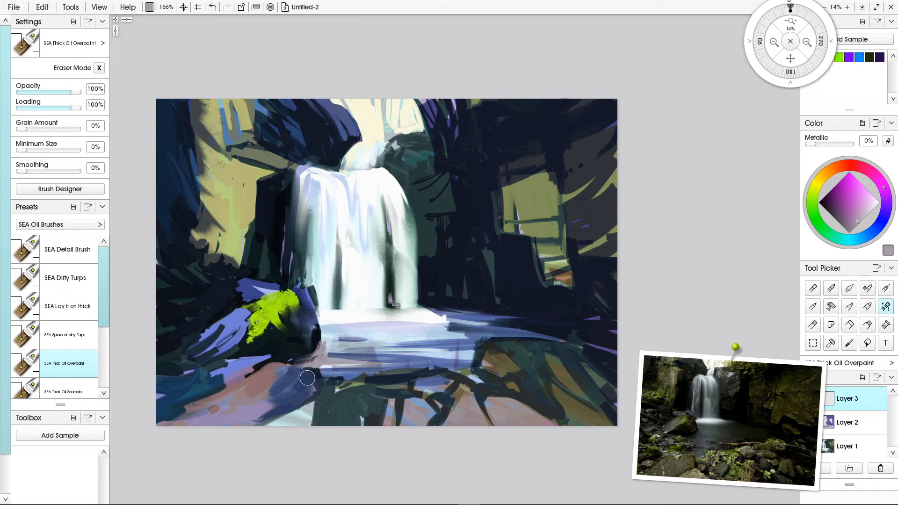
mouse_move(279, 328)
left_mouse_down()
mouse_move(262, 342)
mouse_move(256, 326)
mouse_move(289, 300)
left_mouse_up()
Choose a dark green and paint shaded moss strokes down the right side of the boulder
left_click(288, 297, "alt")
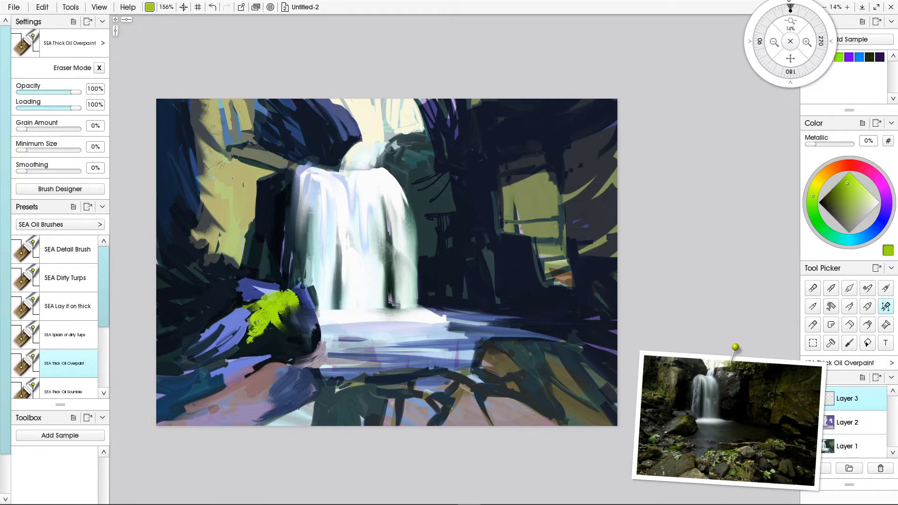
left_click(819, 225)
left_click(833, 195)
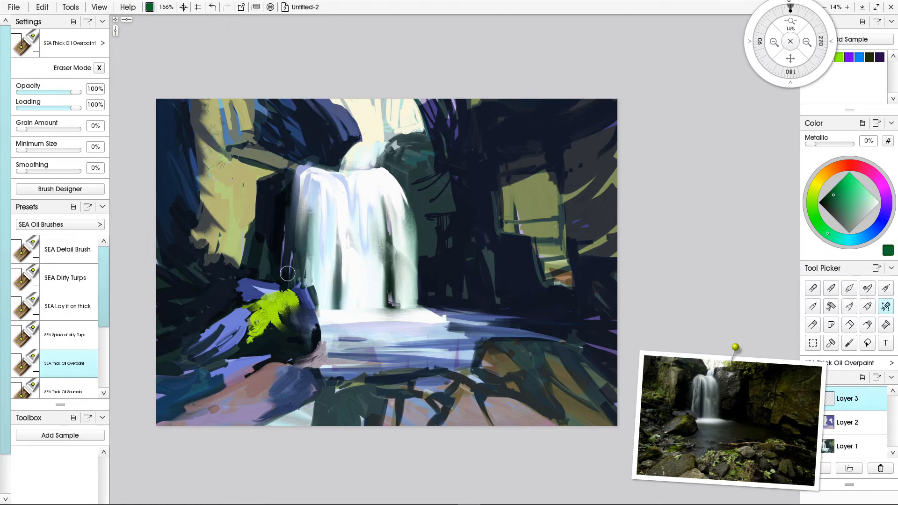
mouse_move(288, 290)
left_mouse_down()
mouse_move(318, 321)
mouse_move(293, 298)
mouse_move(302, 319)
mouse_move(285, 314)
mouse_move(284, 303)
mouse_move(305, 324)
mouse_move(314, 328)
left_mouse_up()
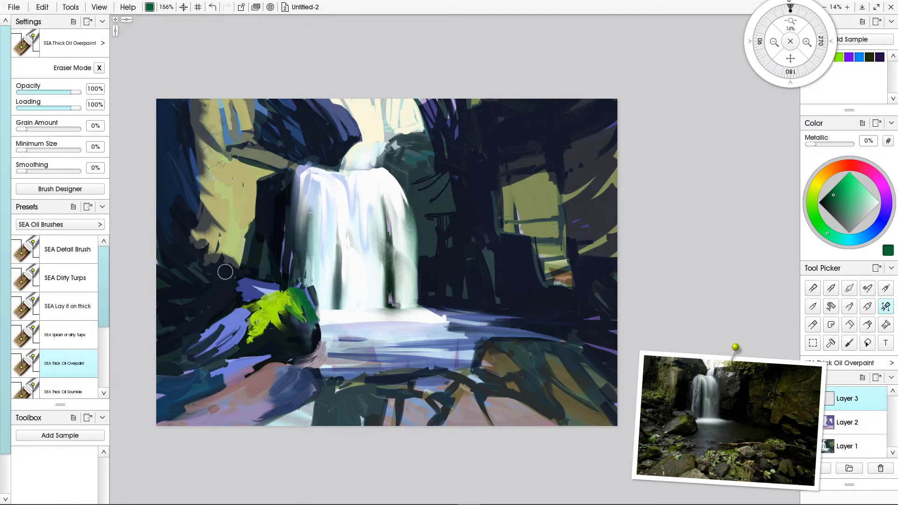
Sample grey and green tones from the canvas and paint moss strokes down the boulder's left slope and over the rock below it
left_click(302, 239, "alt")
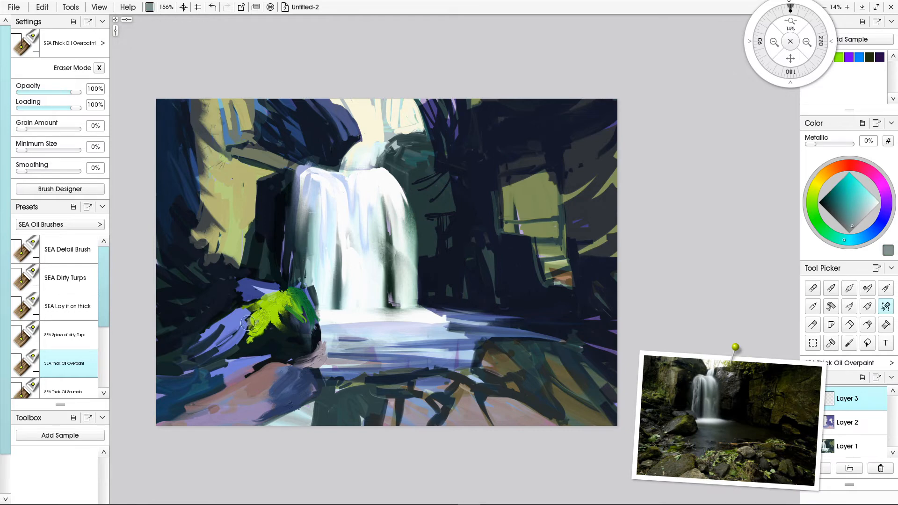
mouse_move(258, 308)
left_mouse_down()
mouse_move(233, 328)
mouse_move(255, 316)
mouse_move(230, 345)
mouse_move(254, 327)
mouse_move(227, 342)
mouse_move(257, 310)
mouse_move(241, 326)
mouse_move(261, 322)
mouse_move(238, 340)
mouse_move(248, 316)
mouse_move(200, 362)
mouse_move(271, 314)
mouse_move(272, 322)
mouse_move(239, 345)
mouse_move(219, 355)
left_mouse_up()
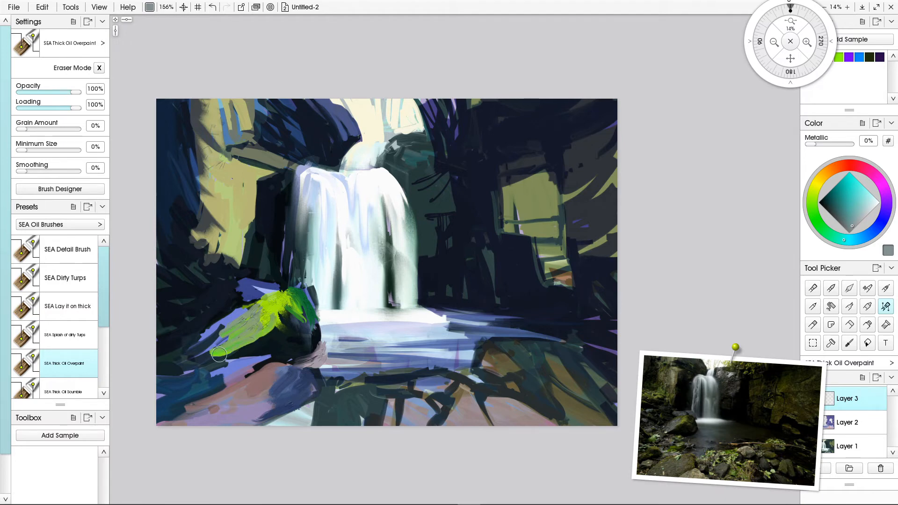
mouse_move(294, 352)
left_mouse_down()
mouse_move(298, 362)
mouse_move(305, 356)
mouse_move(284, 353)
mouse_move(278, 373)
mouse_move(299, 365)
mouse_move(302, 377)
mouse_move(283, 374)
mouse_move(324, 373)
mouse_move(288, 372)
left_mouse_up()
left_click(239, 338, "alt")
left_click(268, 307, "alt")
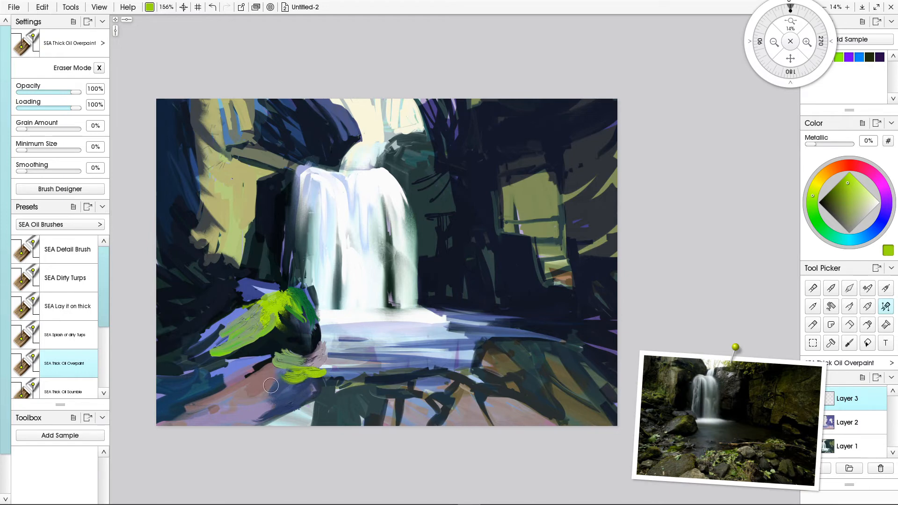
Add loose green texture to the rock below the boulder with the SEA Splash of dirty Turps brush
scroll(281, 384, "up", 5)
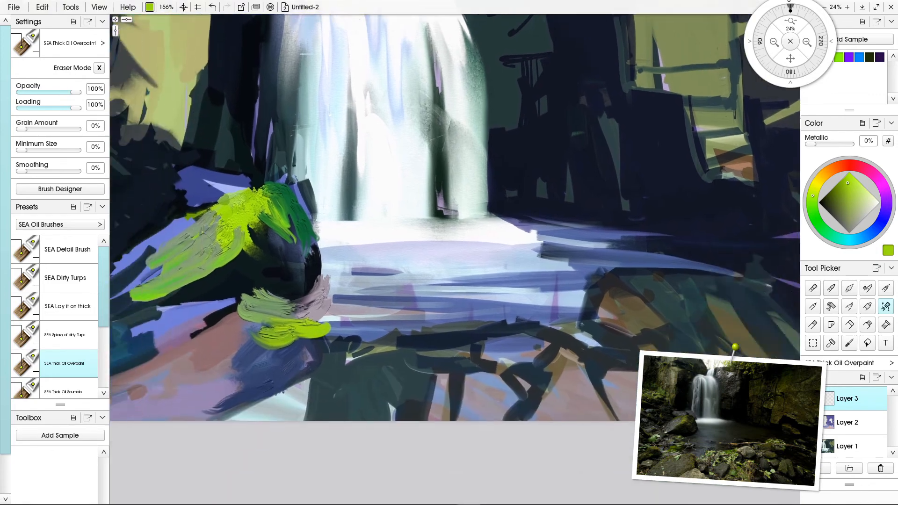
left_click_drag(325, 264, 372, 200)
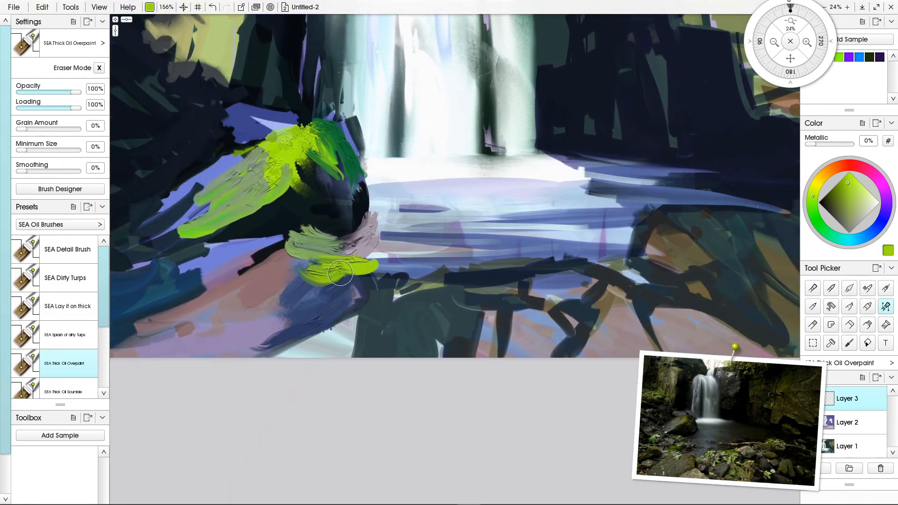
scroll(332, 301, "down", 3)
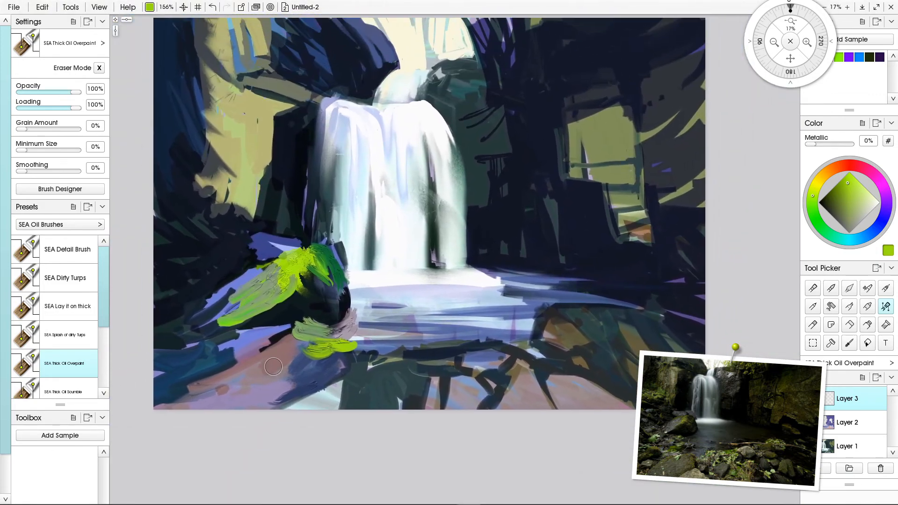
scroll(294, 353, "up", 1)
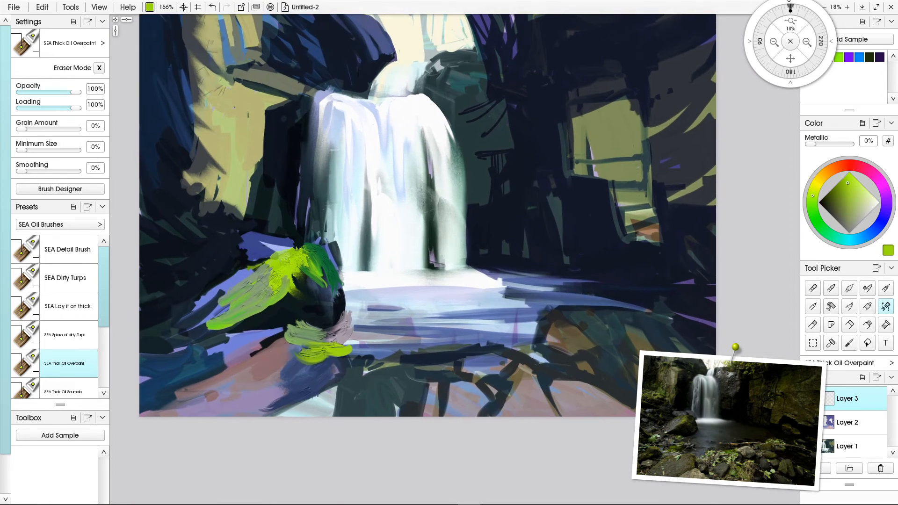
left_click(69, 335)
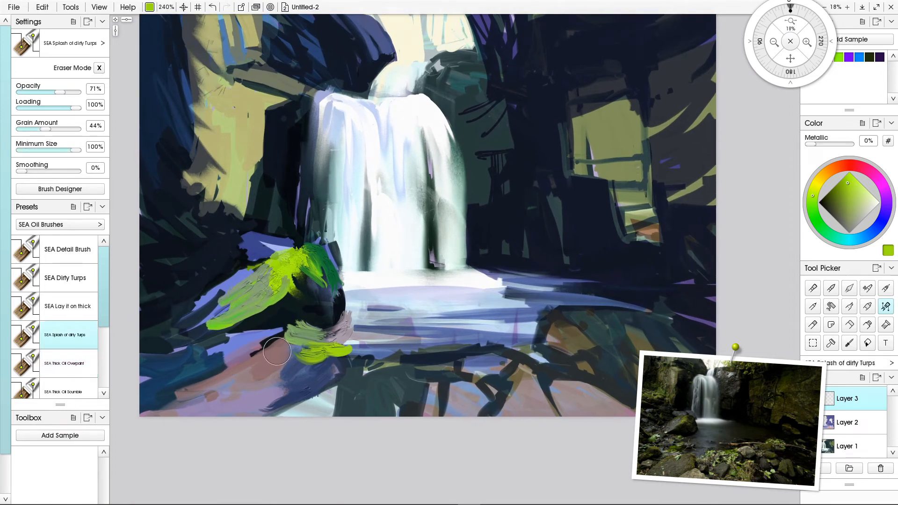
mouse_move(285, 347)
left_mouse_down()
mouse_move(308, 358)
mouse_move(239, 378)
mouse_move(248, 365)
mouse_move(275, 373)
mouse_move(295, 346)
mouse_move(223, 374)
mouse_move(221, 328)
mouse_move(216, 356)
mouse_move(267, 360)
mouse_move(296, 340)
mouse_move(252, 373)
left_mouse_up()
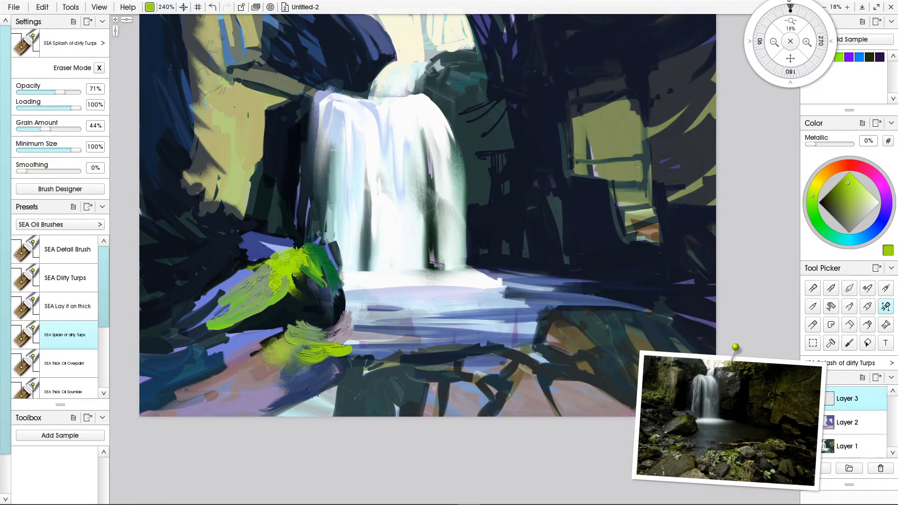
Sample a muted reddish brown and work it across the mossy rock below the boulder with the SEA Lay it on thick brush
left_click(68, 306)
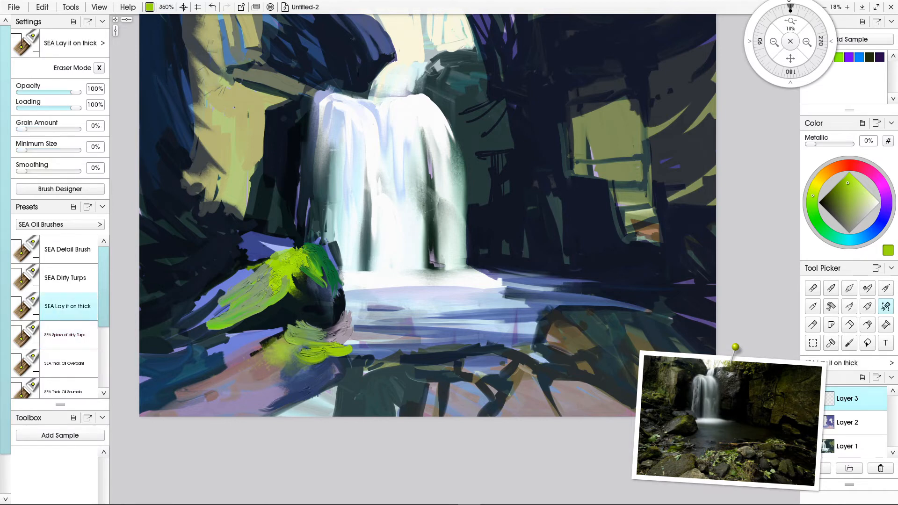
mouse_move(321, 366)
left_mouse_down()
mouse_move(290, 358)
mouse_move(269, 368)
mouse_move(248, 406)
mouse_move(269, 388)
mouse_move(304, 383)
mouse_move(307, 357)
left_mouse_up()
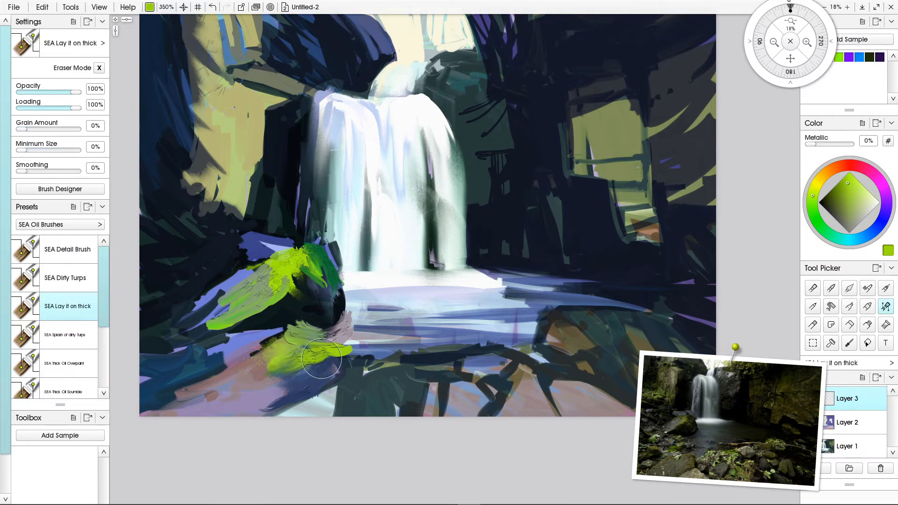
key("alt")
left_click(231, 371, "alt")
mouse_move(241, 370)
left_mouse_down()
mouse_move(303, 366)
mouse_move(279, 378)
mouse_move(309, 360)
mouse_move(288, 375)
mouse_move(235, 380)
mouse_move(280, 350)
mouse_move(308, 401)
mouse_move(338, 355)
mouse_move(342, 372)
mouse_move(339, 349)
mouse_move(347, 353)
mouse_move(342, 372)
mouse_move(327, 357)
mouse_move(321, 364)
mouse_move(299, 410)
left_mouse_up()
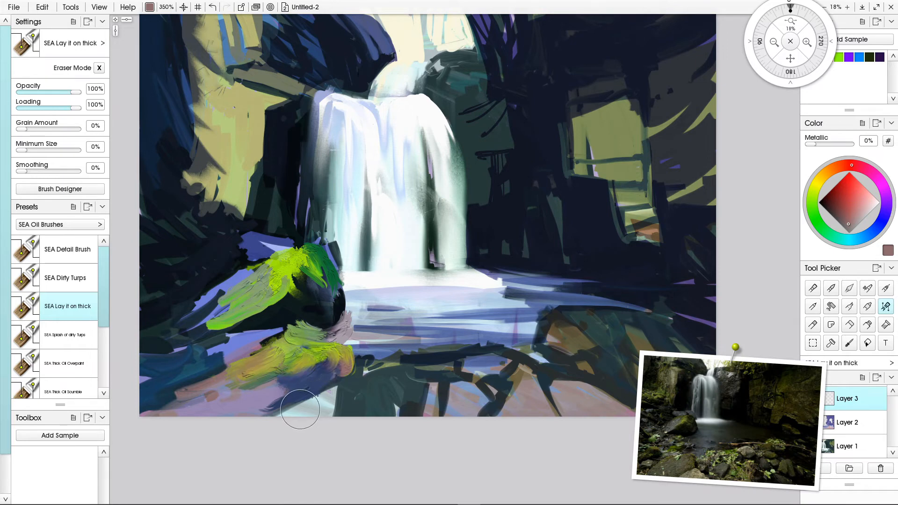
Paint reddish-brown strokes down the mossy boulder's left slope, extending the moss toward its lower left tip
key("ctrl+minus")
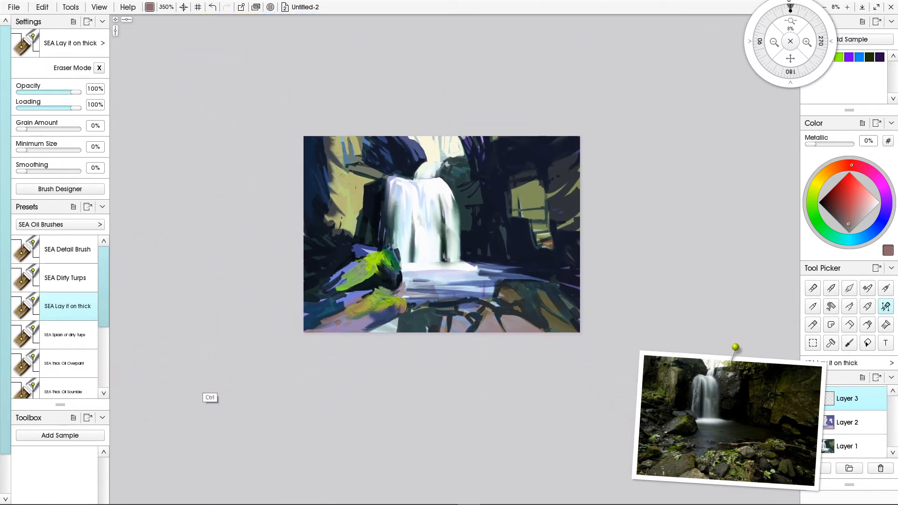
key("ctrl+plus")
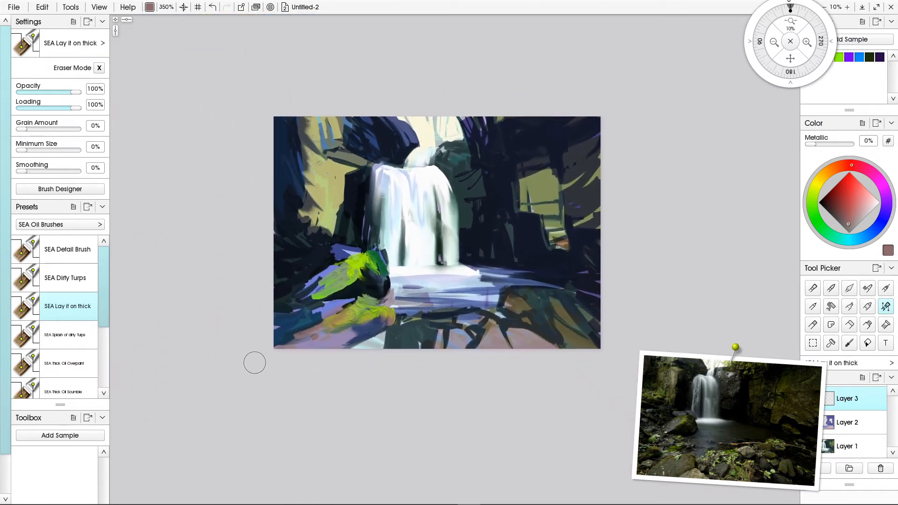
key("ctrl+plus")
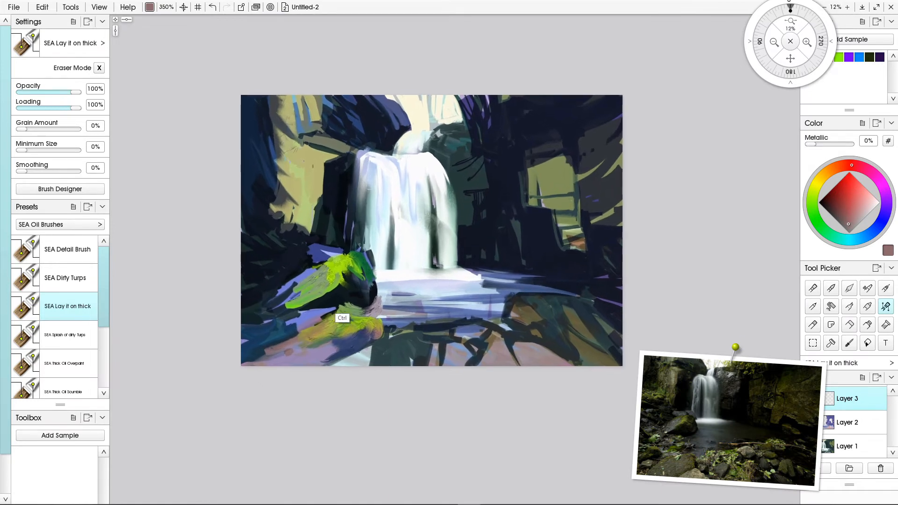
key("ctrl+plus")
mouse_move(319, 291)
left_mouse_down()
mouse_move(318, 302)
mouse_move(330, 285)
mouse_move(326, 255)
mouse_move(286, 289)
mouse_move(305, 277)
left_mouse_up()
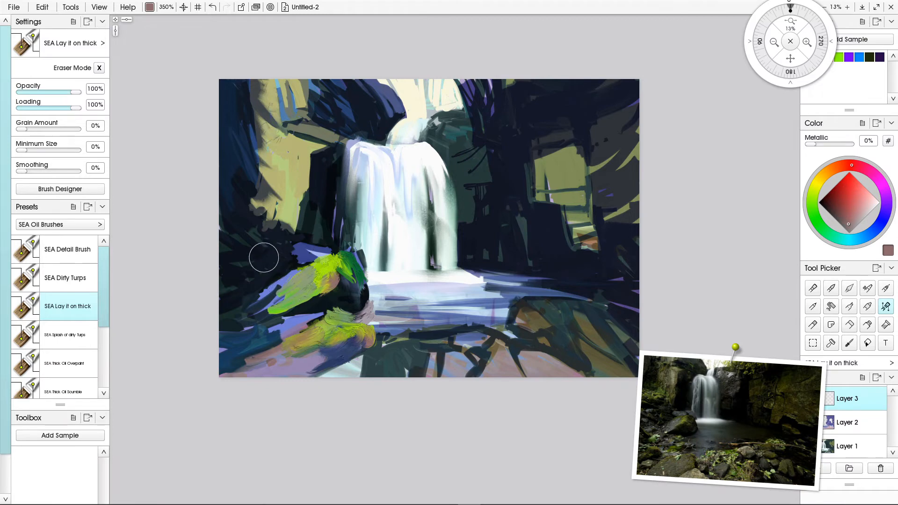
left_click(290, 300)
left_click_drag(289, 300, 246, 315)
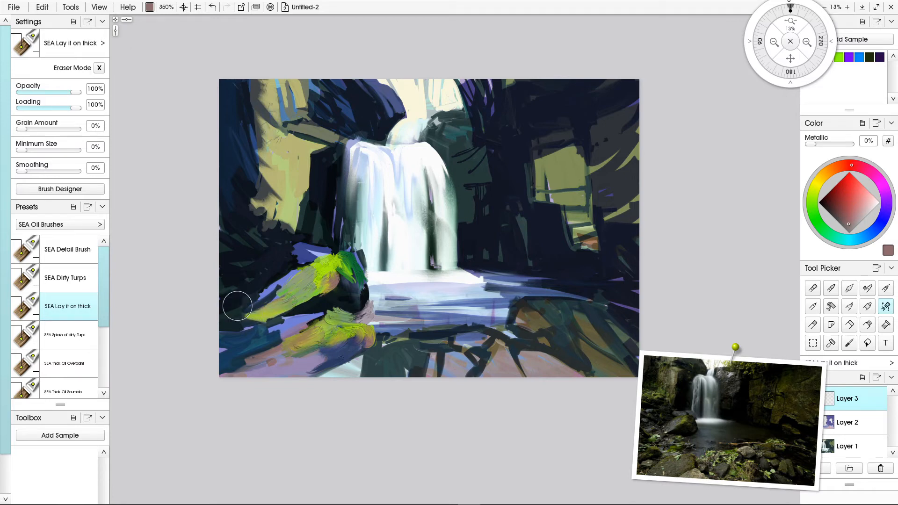
Paint a reddish-brown rock at the pool's near edge and cover its right end with sampled and brighter yellow-green
mouse_move(450, 339)
left_mouse_down()
mouse_move(411, 335)
mouse_move(476, 351)
mouse_move(455, 345)
left_mouse_up()
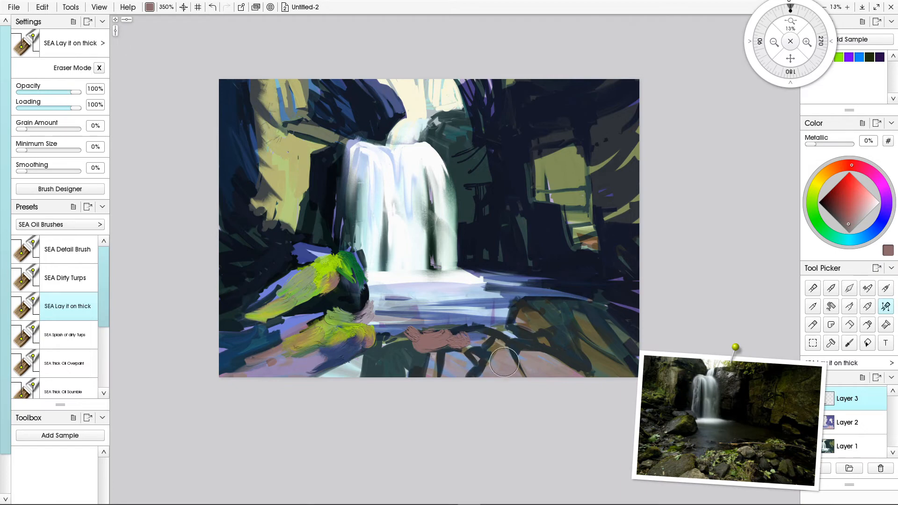
left_click_drag(484, 328, 473, 340)
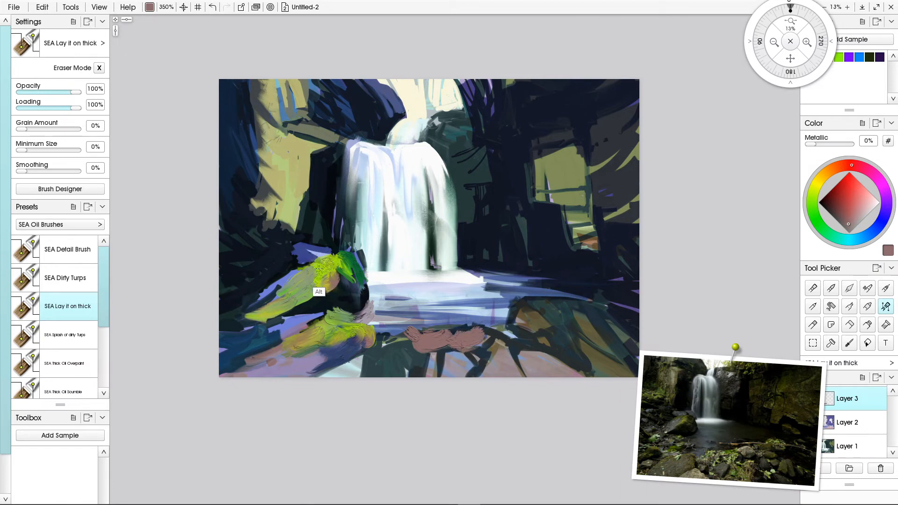
left_click(322, 283, "ctrl")
mouse_move(470, 330)
left_mouse_down()
mouse_move(483, 331)
mouse_move(465, 343)
left_mouse_up()
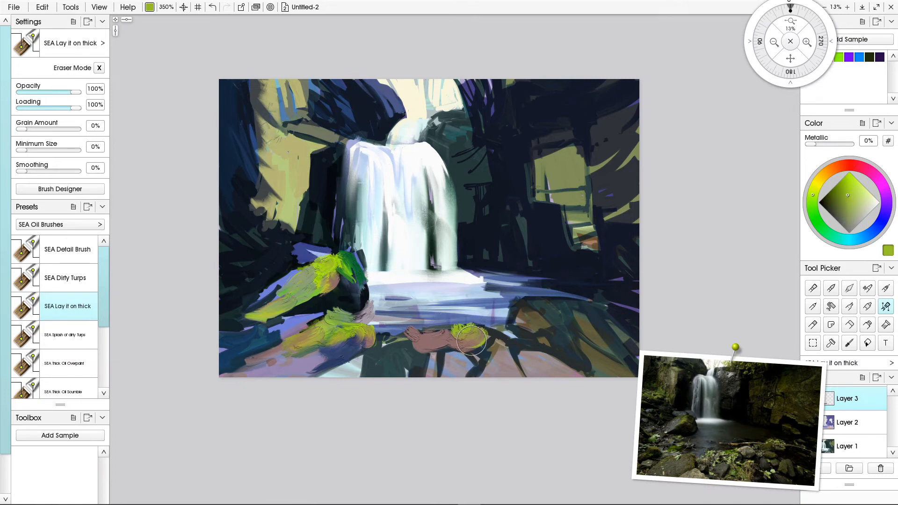
left_click(849, 179)
left_click_drag(440, 351, 481, 331)
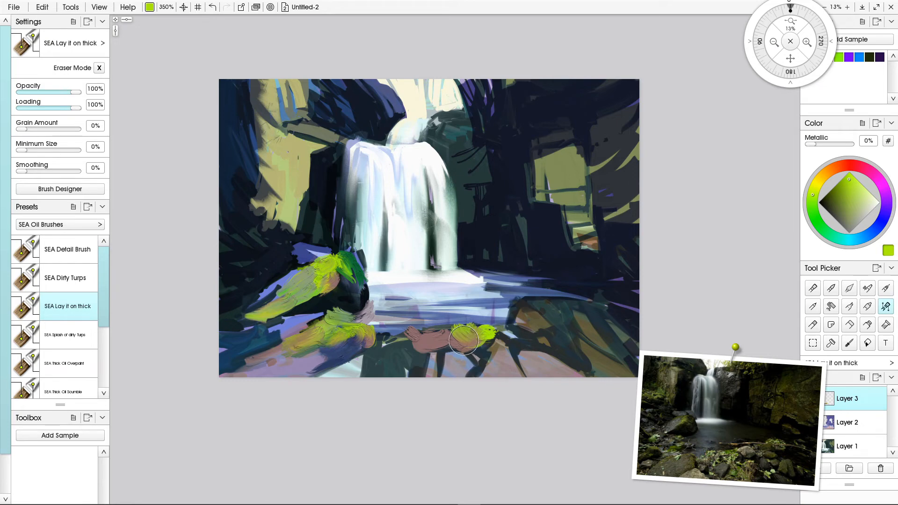
Reduce the brush size to 180% and paint small yellow-green leaves and cyan strokes over the reddish-brown rock
mouse_move(464, 347)
left_mouse_down("shift")
mouse_move(456, 341)
mouse_move(477, 349)
mouse_move(461, 347)
mouse_move(484, 367)
left_mouse_up("shift")
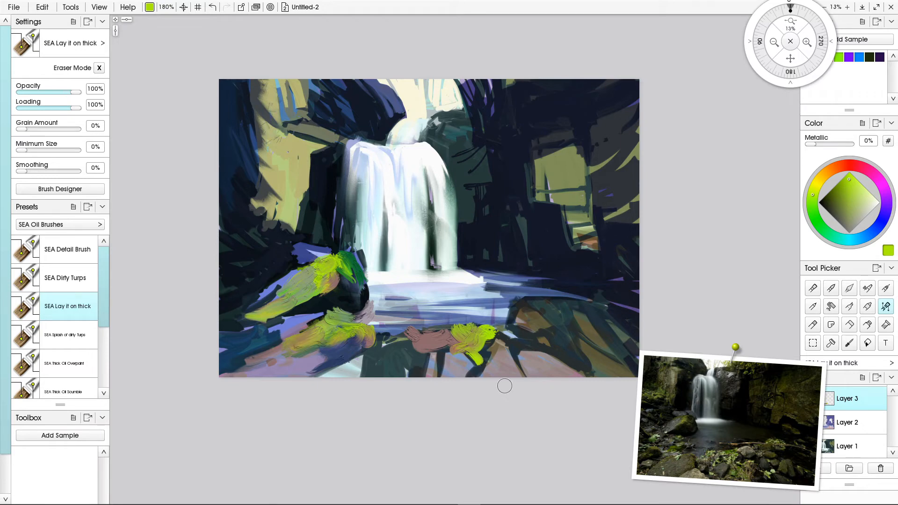
mouse_move(445, 346)
left_mouse_down()
mouse_move(453, 353)
mouse_move(442, 350)
mouse_move(443, 360)
mouse_move(441, 351)
left_mouse_up()
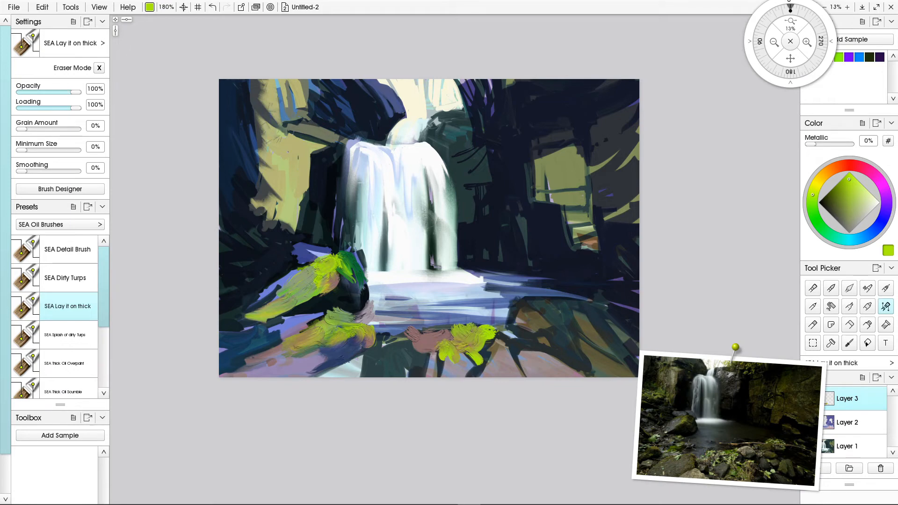
left_click(845, 240)
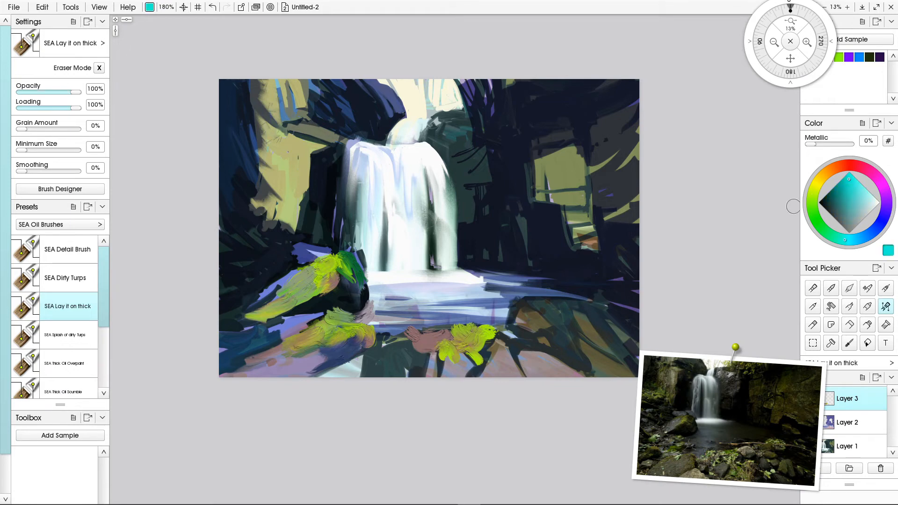
mouse_move(453, 339)
left_mouse_down()
mouse_move(437, 322)
mouse_move(449, 330)
mouse_move(460, 323)
mouse_move(449, 318)
mouse_move(435, 349)
mouse_move(442, 347)
mouse_move(420, 349)
mouse_move(437, 339)
mouse_move(399, 348)
left_mouse_up()
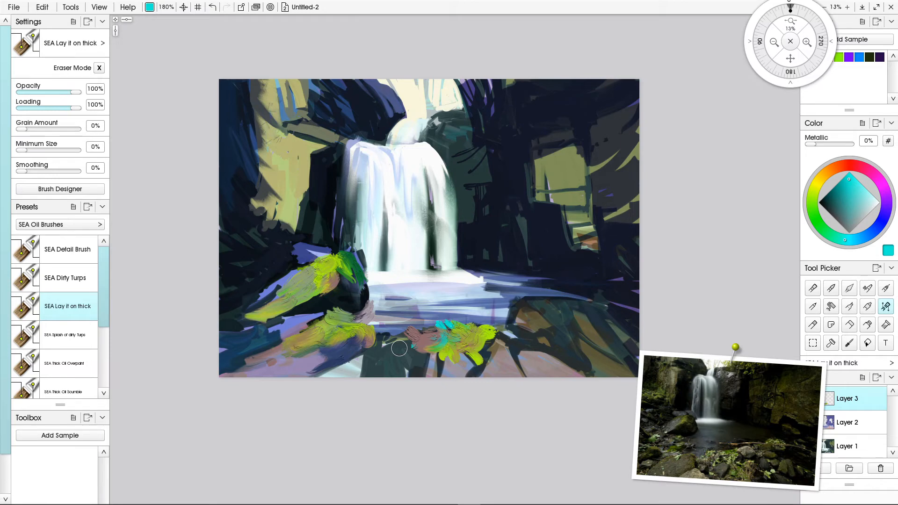
Add sampled yellow-green and pale green leaves to the right of the foreground plant, with dark teal strokes around the foliage
key("alt")
left_click(483, 332, "alt")
mouse_move(521, 373)
left_mouse_down()
mouse_move(520, 348)
mouse_move(525, 364)
mouse_move(518, 346)
mouse_move(527, 347)
mouse_move(515, 349)
mouse_move(517, 362)
mouse_move(520, 341)
mouse_move(522, 355)
mouse_move(498, 354)
mouse_move(508, 364)
mouse_move(470, 342)
mouse_move(484, 344)
mouse_move(492, 366)
mouse_move(483, 337)
mouse_move(489, 360)
left_mouse_up()
left_click(870, 203)
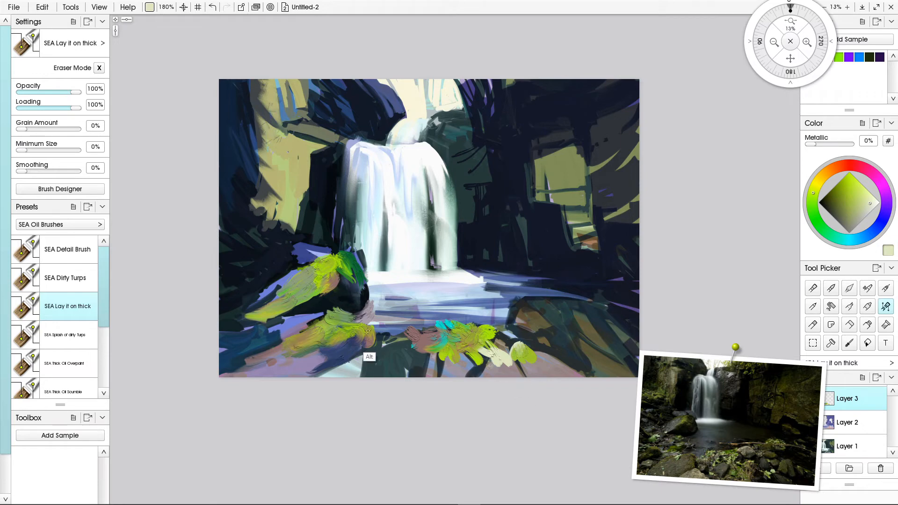
left_click(391, 376, "alt")
mouse_move(426, 355)
left_mouse_down()
mouse_move(408, 345)
mouse_move(425, 353)
mouse_move(426, 373)
mouse_move(431, 320)
mouse_move(455, 378)
mouse_move(458, 352)
mouse_move(490, 383)
mouse_move(488, 359)
mouse_move(471, 383)
left_mouse_up()
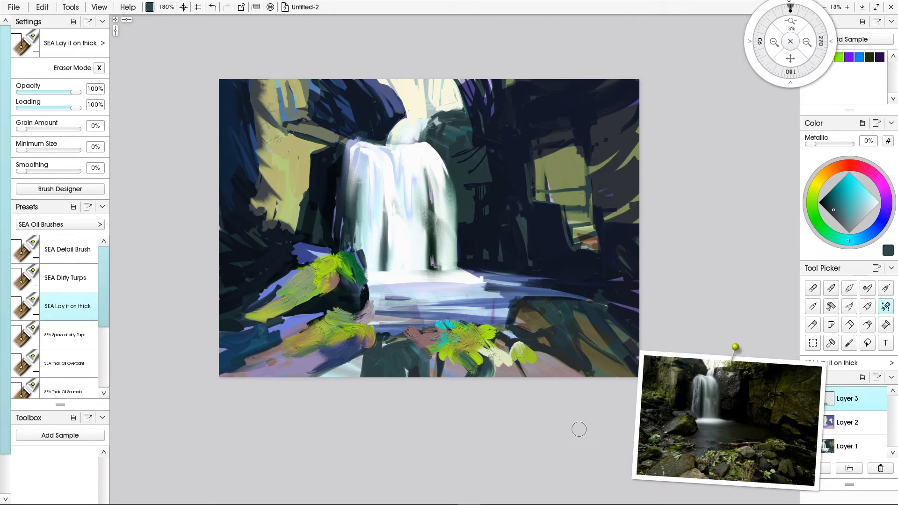
Sample a dark brown and paint broad strokes over the large boulder on the right of the foreground
left_click(543, 333)
left_click(528, 344, "alt")
mouse_move(532, 309)
left_mouse_down()
mouse_move(542, 322)
mouse_move(542, 305)
mouse_move(560, 319)
mouse_move(537, 308)
mouse_move(520, 324)
mouse_move(567, 347)
mouse_move(564, 333)
mouse_move(570, 356)
mouse_move(566, 330)
mouse_move(562, 356)
mouse_move(579, 361)
mouse_move(583, 340)
mouse_move(584, 353)
mouse_move(572, 328)
mouse_move(587, 360)
mouse_move(585, 337)
mouse_move(594, 358)
mouse_move(579, 333)
mouse_move(589, 364)
mouse_move(590, 339)
mouse_move(613, 366)
left_mouse_up()
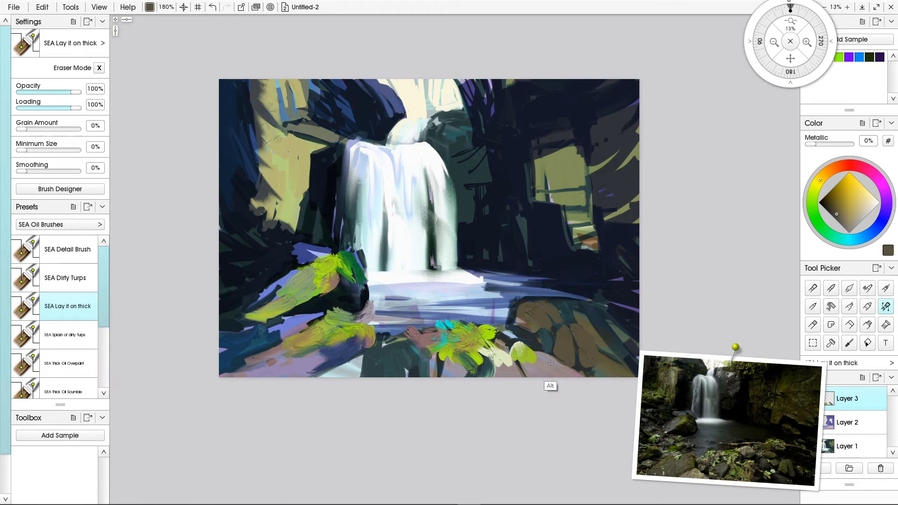
Sample a greyish mauve and paint a rounded rock between the foreground foliage and the brown boulder
left_click(547, 385, "alt")
mouse_move(482, 321)
left_mouse_down()
mouse_move(509, 335)
mouse_move(493, 316)
mouse_move(516, 332)
mouse_move(487, 318)
mouse_move(476, 324)
mouse_move(500, 336)
mouse_move(485, 320)
mouse_move(508, 335)
mouse_move(506, 322)
mouse_move(538, 354)
left_mouse_up()
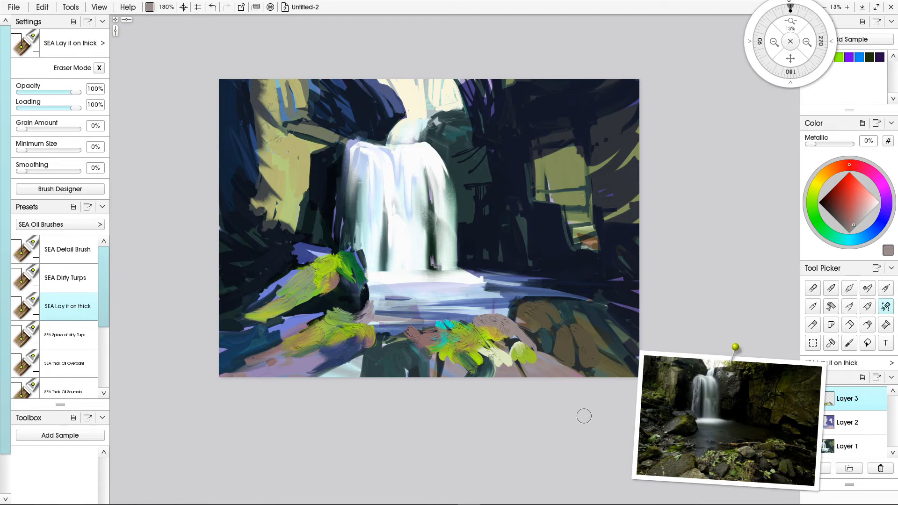
mouse_move(468, 342)
left_mouse_down()
mouse_move(480, 322)
mouse_move(491, 328)
left_mouse_up()
With the SEA Worn Thick oil Brush, paint mauve and pale pink highlights along the tops of the mauve rock and brown boulder
scroll(55, 316, "down", 2)
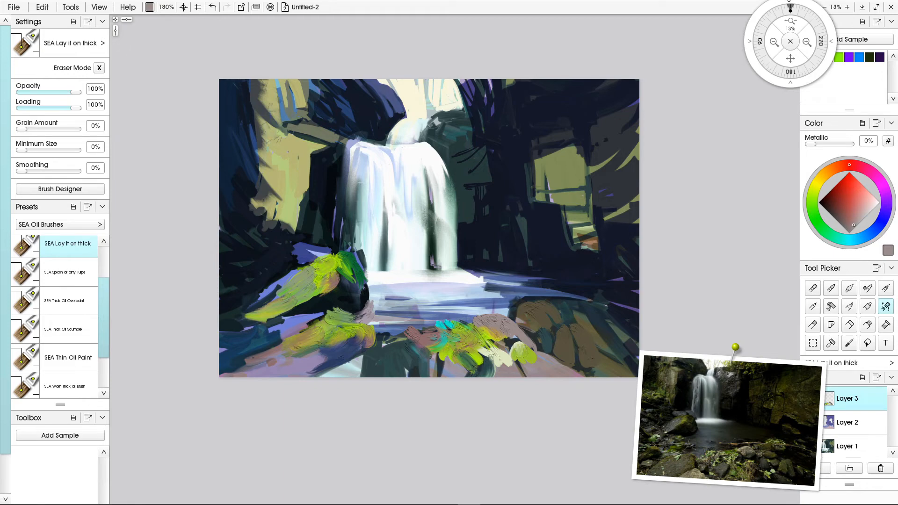
scroll(54, 316, "down", 2)
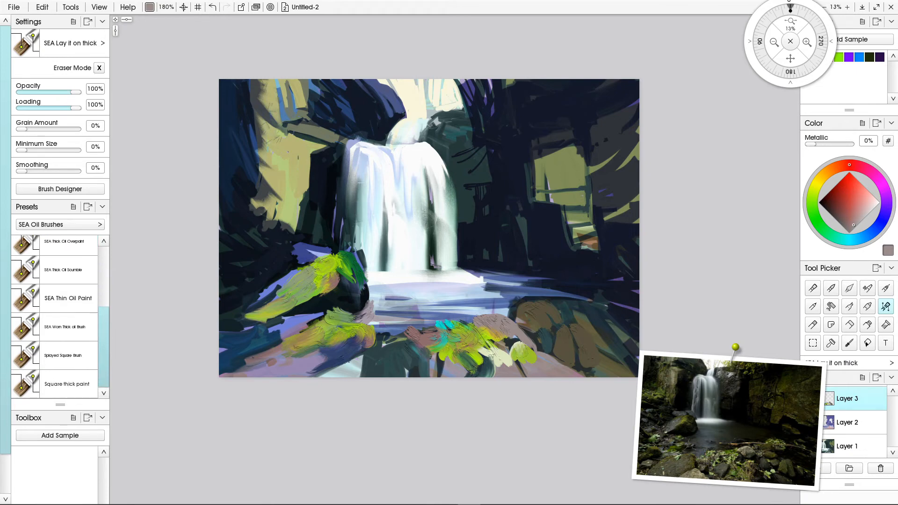
scroll(55, 317, "up", 1)
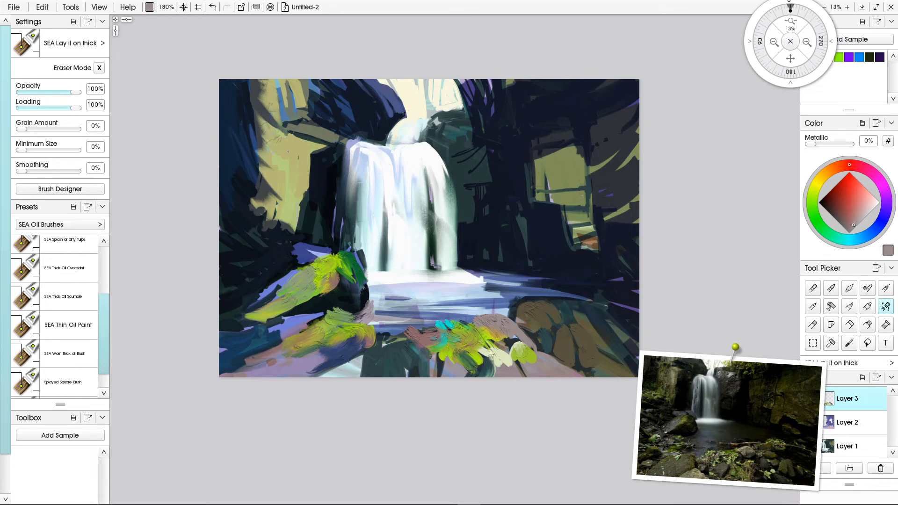
left_click(61, 324)
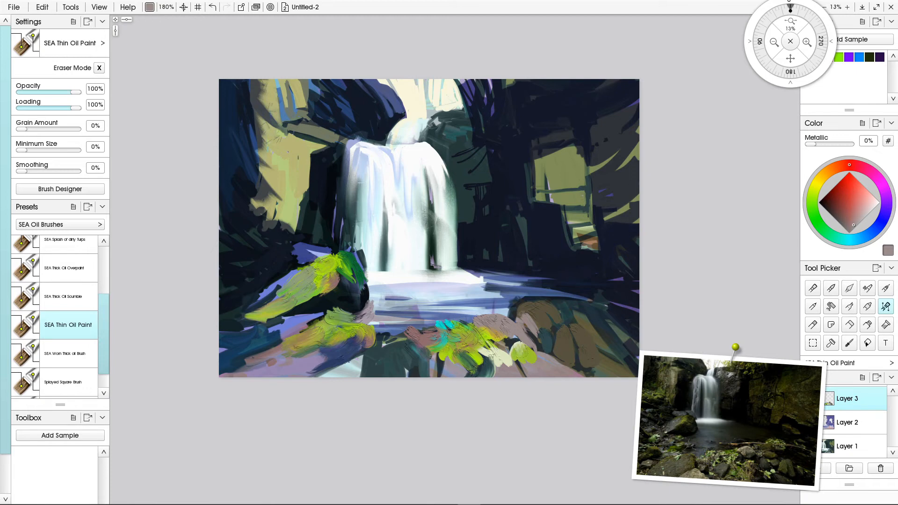
left_click(64, 353)
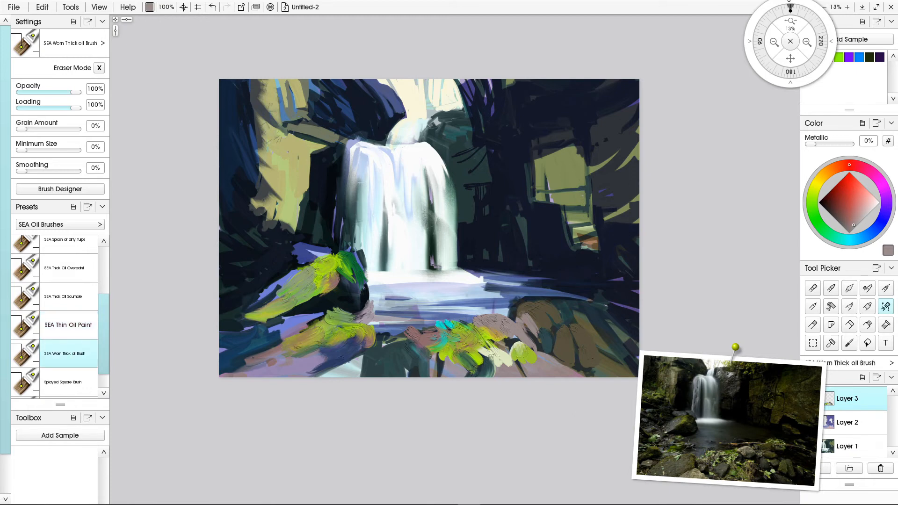
mouse_move(610, 336)
left_mouse_down()
mouse_move(581, 328)
mouse_move(596, 334)
mouse_move(576, 311)
mouse_move(550, 308)
left_mouse_up()
left_click_drag(508, 316, 486, 316)
left_click(513, 318, "alt")
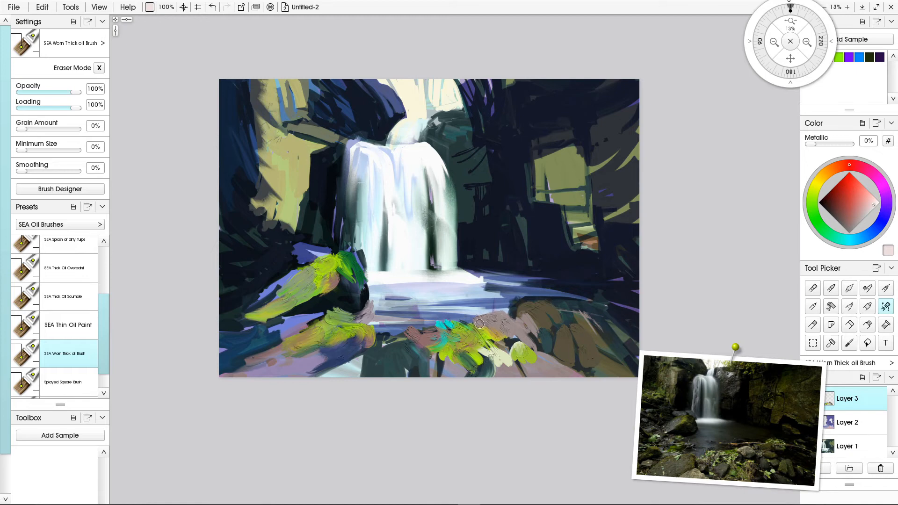
left_click_drag(552, 300, 575, 313)
left_click_drag(554, 303, 527, 300)
Add thin pale pink highlight strokes to the lower left rock's edges and the top of the mossy boulder
mouse_move(370, 327)
left_mouse_down()
mouse_move(382, 344)
mouse_move(363, 361)
left_mouse_up()
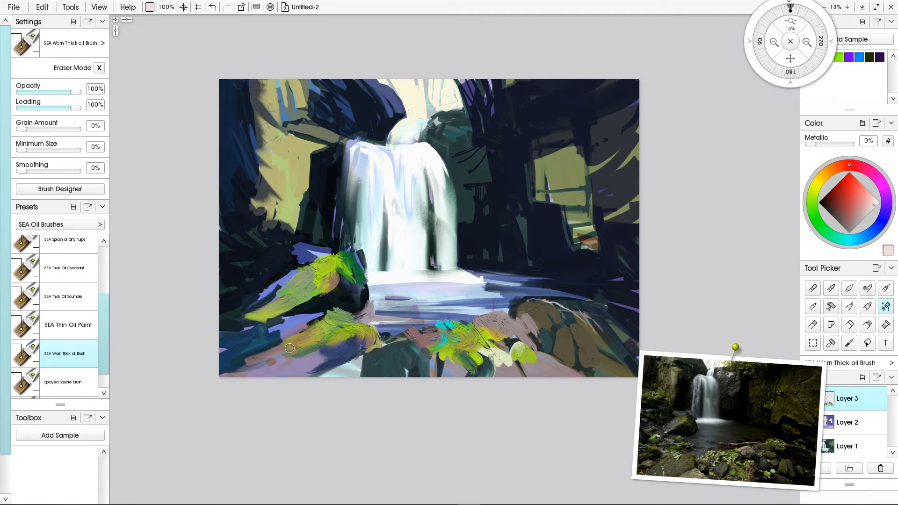
left_click_drag(317, 323, 235, 362)
left_click_drag(326, 258, 318, 272)
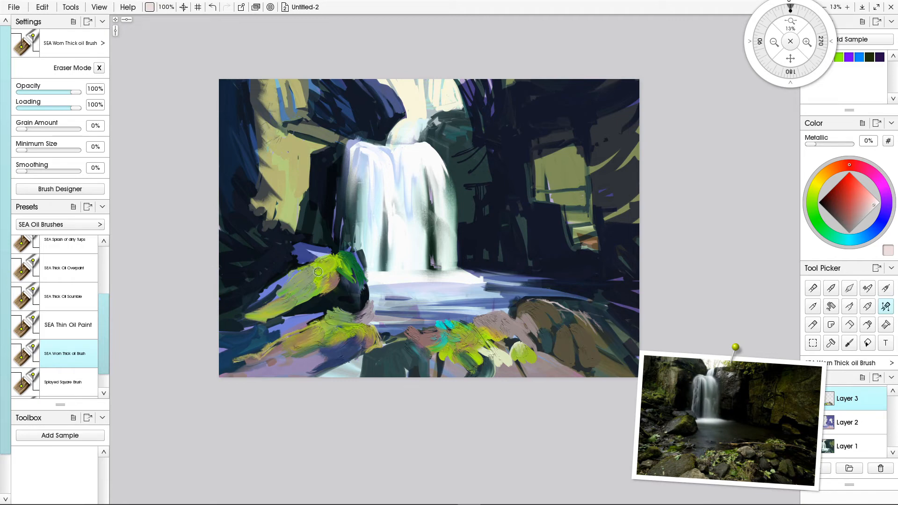
Switch to the Oil Brush with the Thick Gloss preset and paint pale edge highlights on the dark teal foreground rock
left_click(813, 288)
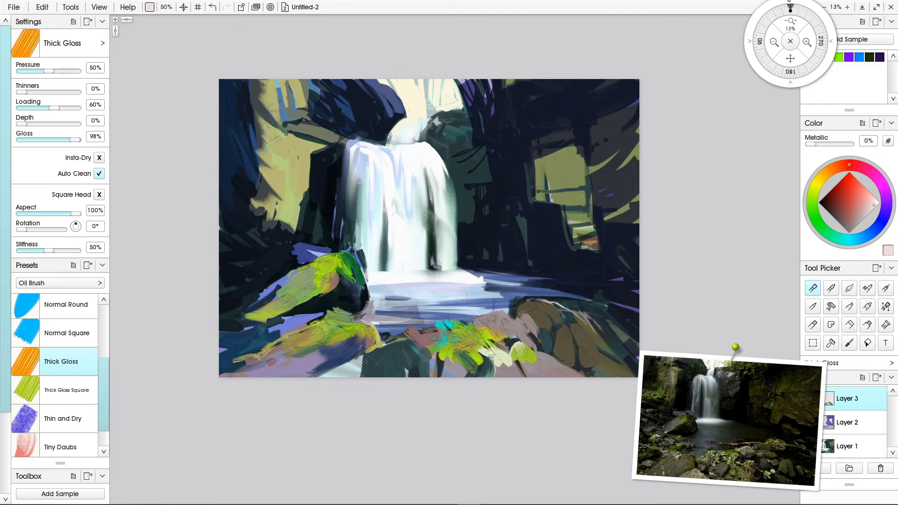
left_click_drag(377, 349, 386, 345)
mouse_move(400, 336)
left_mouse_down()
mouse_move(381, 345)
mouse_move(388, 343)
left_mouse_up()
mouse_move(391, 378)
left_mouse_down()
mouse_move(412, 321)
mouse_move(392, 357)
mouse_move(355, 309)
mouse_move(361, 324)
mouse_move(395, 305)
mouse_move(334, 318)
mouse_move(342, 326)
mouse_move(323, 322)
mouse_move(322, 311)
mouse_move(342, 327)
left_mouse_up()
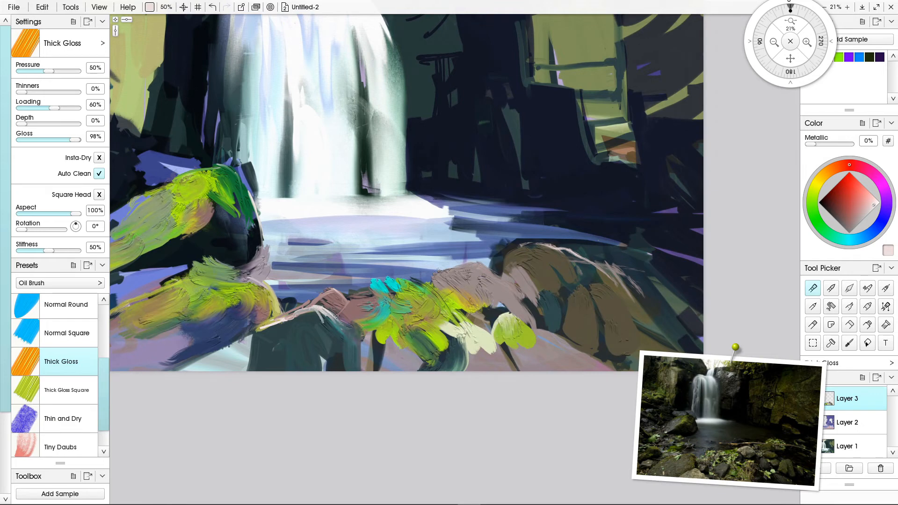
Paint a curved pale highlight along the mauve rock's upper edge and dab glossy spots on its face
left_click_drag(481, 265, 510, 291)
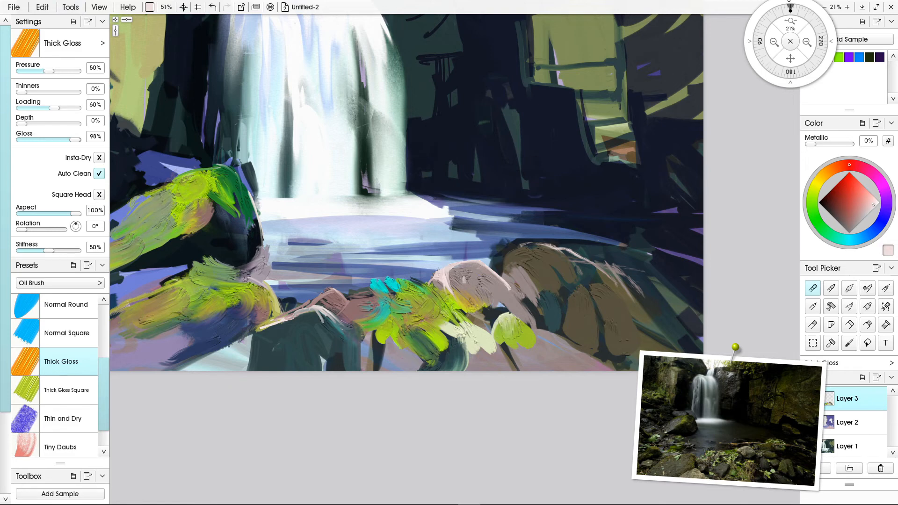
left_click_drag(463, 280, 465, 274)
left_click(483, 278)
Dab small pale wet highlights on the dark teal rock and the mossy rock at the lower left
left_click(308, 322)
left_click(317, 330)
left_click(351, 337)
left_click(354, 345)
left_click(225, 312)
left_click_drag(196, 315, 186, 319)
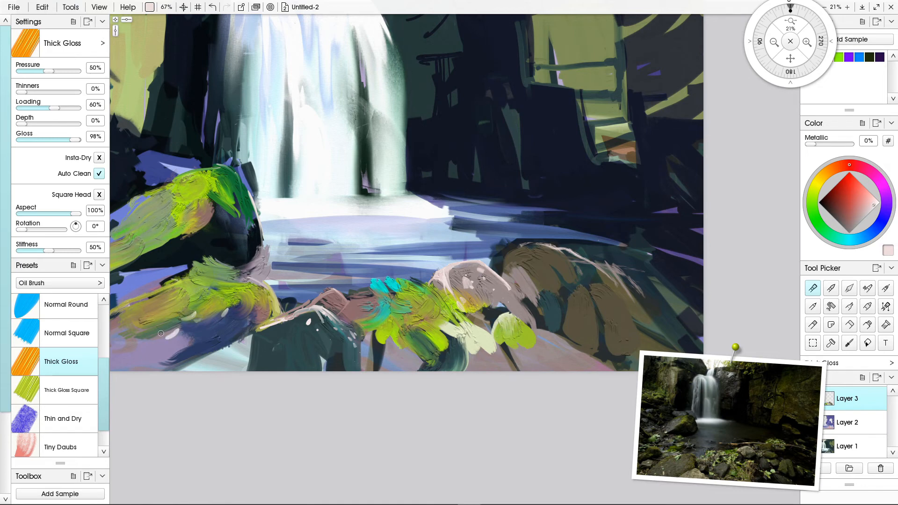
left_click(148, 324)
Paint pale highlight strokes along the brown boulder's top and left edges and on the cliff ledge beside the waterfall
left_click_drag(521, 288, 535, 309)
left_click_drag(529, 242, 494, 271)
scroll(365, 360, "down", 1)
scroll(365, 361, "down", 3)
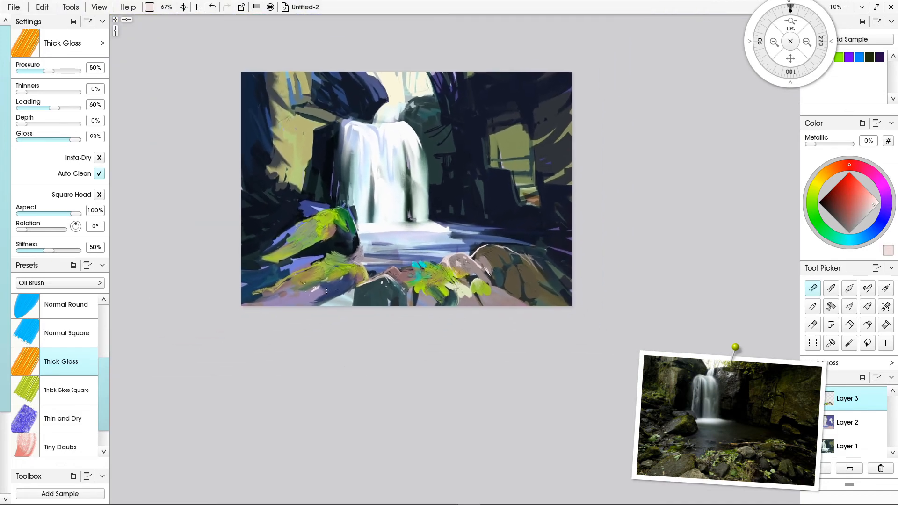
scroll(299, 379, "up", 2)
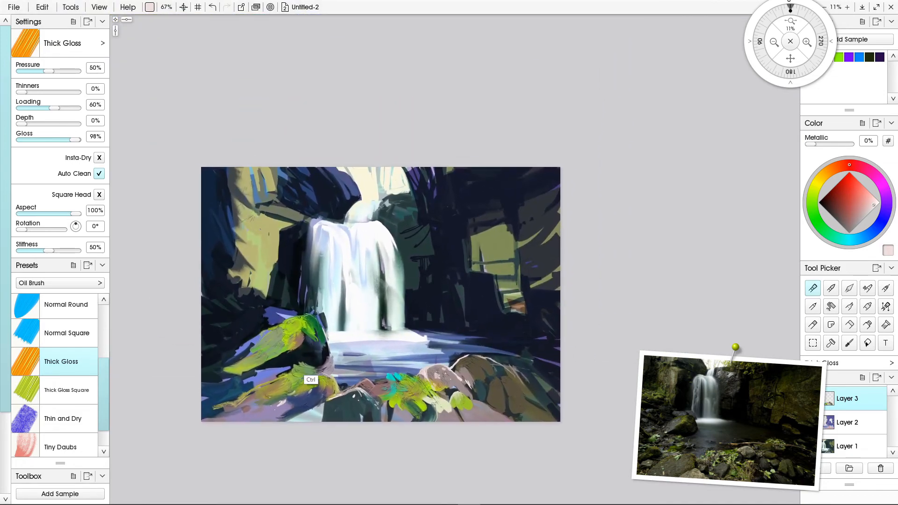
scroll(327, 369, "up", 2)
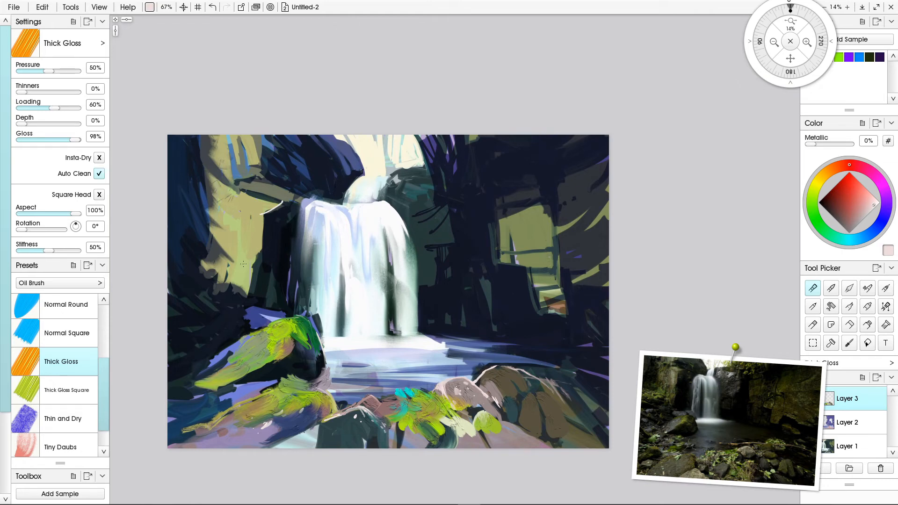
Undo the pale ledge highlight and draw crack lines on the ochre cliff beside the waterfall in a near-black navy sampled from its shadow
key("ctrl+z")
left_click(271, 239, "alt")
mouse_move(265, 211)
left_mouse_down()
mouse_move(252, 283)
mouse_move(253, 215)
mouse_move(243, 212)
mouse_move(234, 253)
mouse_move(223, 248)
mouse_move(237, 262)
mouse_move(214, 253)
mouse_move(246, 265)
mouse_move(259, 253)
mouse_move(212, 245)
left_mouse_up()
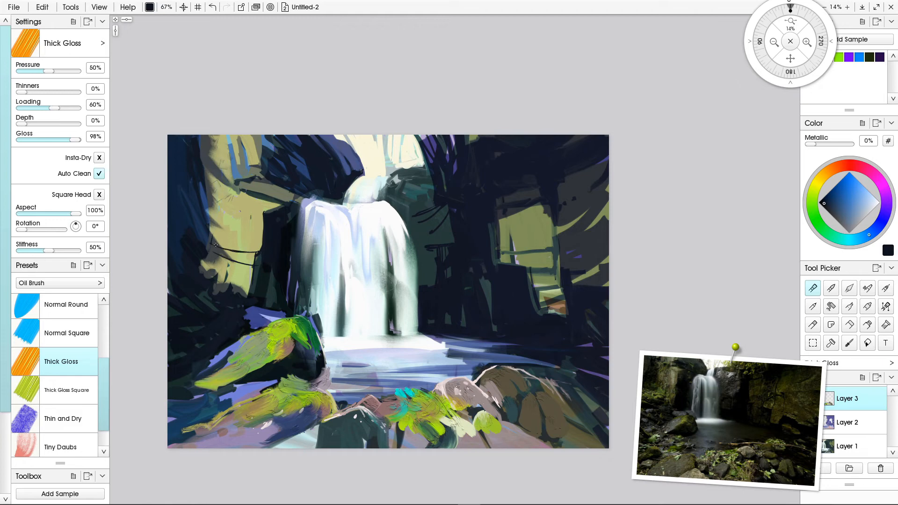
mouse_move(266, 211)
left_mouse_down()
mouse_move(228, 187)
mouse_move(245, 204)
mouse_move(238, 194)
left_mouse_up()
key("ctrl+z")
key("ctrl+z")
Draw thin dark cracks along the ledge and down the upper ochre cliff left of the waterfall
mouse_move(276, 199)
left_mouse_down()
mouse_move(246, 204)
mouse_move(235, 199)
mouse_move(248, 192)
mouse_move(229, 187)
left_mouse_up()
mouse_move(208, 138)
left_mouse_down()
mouse_move(216, 171)
mouse_move(208, 173)
mouse_move(215, 175)
mouse_move(205, 173)
mouse_move(212, 167)
mouse_move(217, 177)
mouse_move(203, 151)
mouse_move(226, 197)
mouse_move(238, 181)
mouse_move(244, 189)
mouse_move(250, 181)
mouse_move(251, 192)
mouse_move(253, 179)
mouse_move(253, 193)
mouse_move(253, 179)
mouse_move(252, 194)
mouse_move(235, 193)
mouse_move(249, 180)
left_mouse_up()
mouse_move(234, 136)
left_mouse_down()
mouse_move(235, 179)
mouse_move(232, 167)
left_mouse_up()
mouse_move(241, 136)
left_mouse_down()
mouse_move(247, 166)
mouse_move(258, 152)
mouse_move(249, 177)
left_mouse_up()
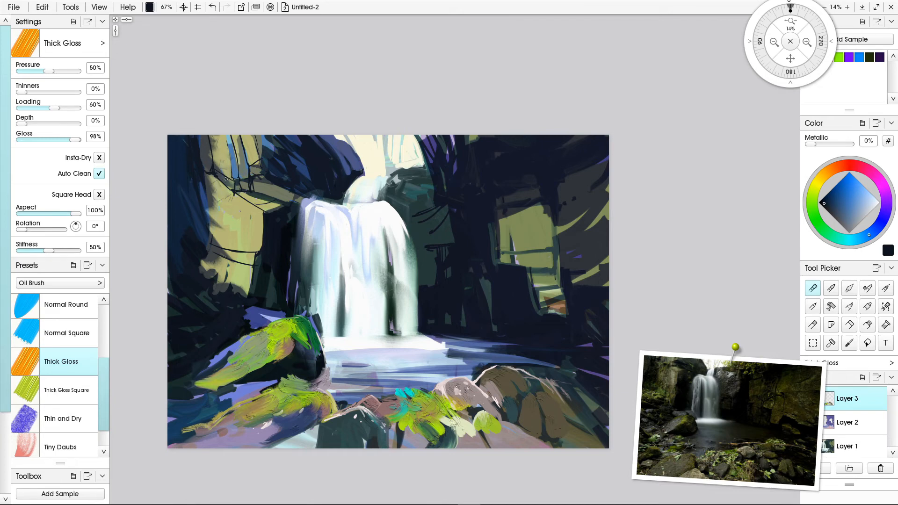
mouse_move(233, 192)
left_mouse_down()
mouse_move(204, 209)
mouse_move(221, 171)
mouse_move(229, 180)
mouse_move(228, 207)
mouse_move(226, 185)
mouse_move(229, 192)
mouse_move(202, 185)
left_mouse_up()
Add dark contour lines to the base of the ochre cliff and the blue rocks above the waterfall
left_click_drag(252, 270, 250, 286)
mouse_move(272, 309)
left_mouse_down()
mouse_move(249, 324)
mouse_move(244, 310)
left_mouse_up()
left_click_drag(264, 312, 239, 316)
left_click_drag(334, 137, 349, 164)
mouse_move(330, 132)
left_mouse_down()
mouse_move(346, 145)
mouse_move(341, 140)
mouse_move(352, 174)
left_mouse_up()
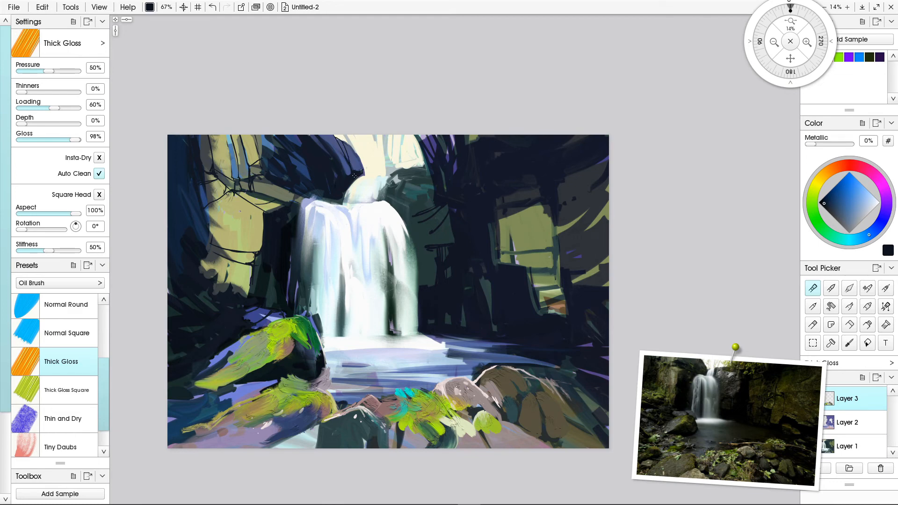
mouse_move(327, 136)
left_mouse_down()
mouse_move(345, 176)
mouse_move(311, 131)
mouse_move(340, 174)
mouse_move(312, 137)
mouse_move(346, 166)
mouse_move(348, 158)
mouse_move(304, 140)
mouse_move(309, 179)
left_mouse_up()
left_click_drag(258, 135, 276, 199)
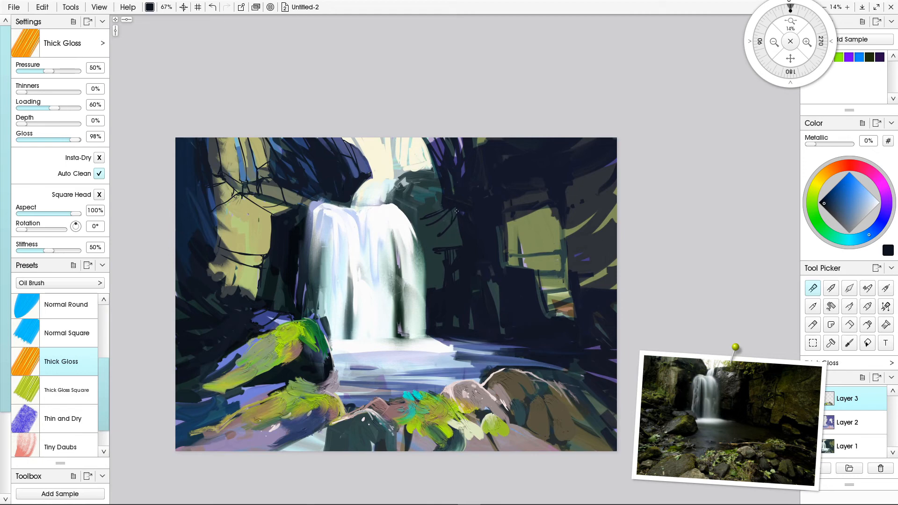
Draw thin dark cracks on the teal cliff face just right of the waterfall
left_click_drag(465, 239, 431, 248)
left_click_drag(441, 235, 443, 244)
left_click_drag(427, 255, 432, 290)
Outline the olive patch on the right cliff with dark lines along its lower edge and down its sides
left_click_drag(506, 235, 505, 268)
left_click_drag(566, 248, 508, 254)
left_click_drag(564, 250, 504, 255)
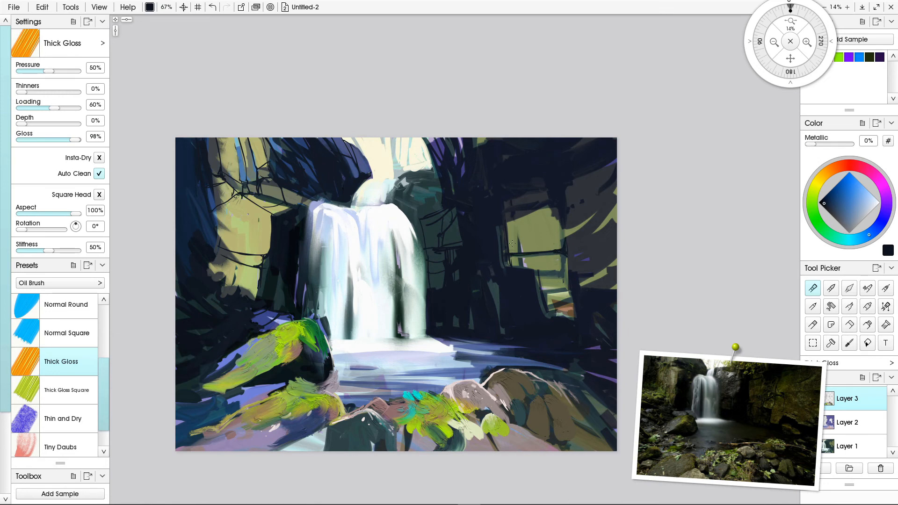
mouse_move(510, 215)
left_mouse_down()
mouse_move(515, 261)
mouse_move(518, 211)
mouse_move(542, 293)
mouse_move(568, 271)
mouse_move(519, 269)
mouse_move(575, 274)
mouse_move(531, 270)
mouse_move(570, 275)
mouse_move(561, 254)
mouse_move(562, 274)
mouse_move(566, 253)
mouse_move(571, 272)
left_mouse_up()
left_click_drag(554, 208, 556, 250)
left_click_drag(563, 228, 564, 241)
left_click_drag(552, 205, 558, 253)
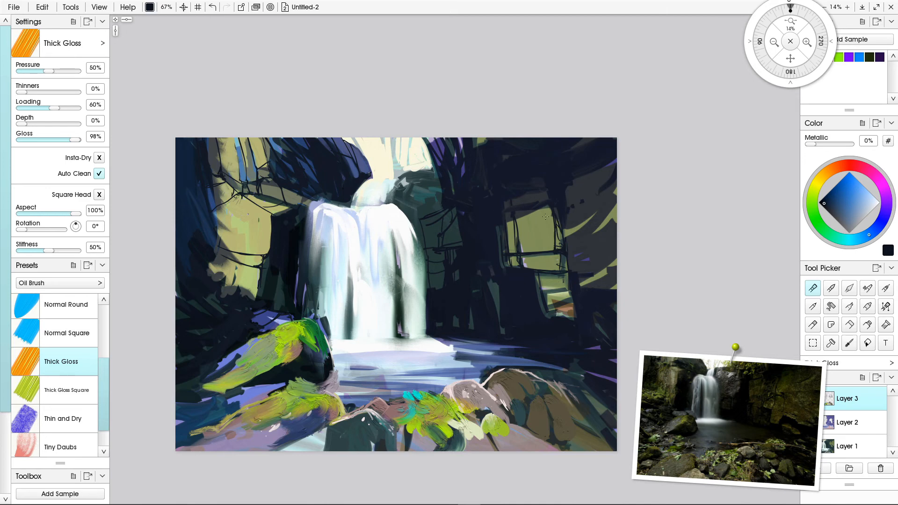
Draw dark horizontal cracks across the olive patch and carry the lines down onto the smaller patch below it
left_click_drag(560, 221, 507, 216)
left_click_drag(553, 235, 518, 233)
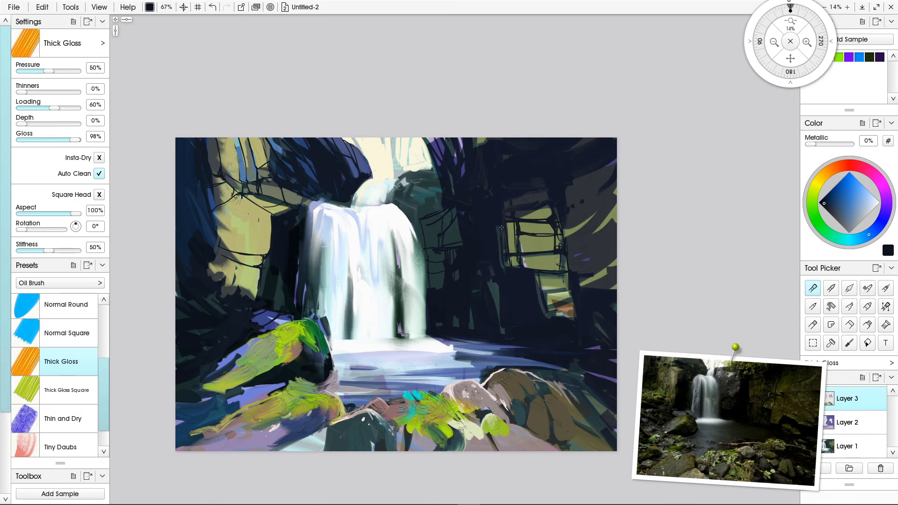
left_click_drag(517, 231, 507, 234)
left_click_drag(424, 196, 410, 219)
left_click_drag(563, 256, 515, 258)
left_click_drag(554, 252, 551, 281)
mouse_move(568, 271)
left_mouse_down()
mouse_move(540, 286)
mouse_move(536, 270)
mouse_move(539, 295)
mouse_move(540, 283)
mouse_move(575, 300)
mouse_move(541, 299)
mouse_move(574, 308)
mouse_move(574, 324)
mouse_move(575, 311)
mouse_move(543, 309)
left_mouse_up()
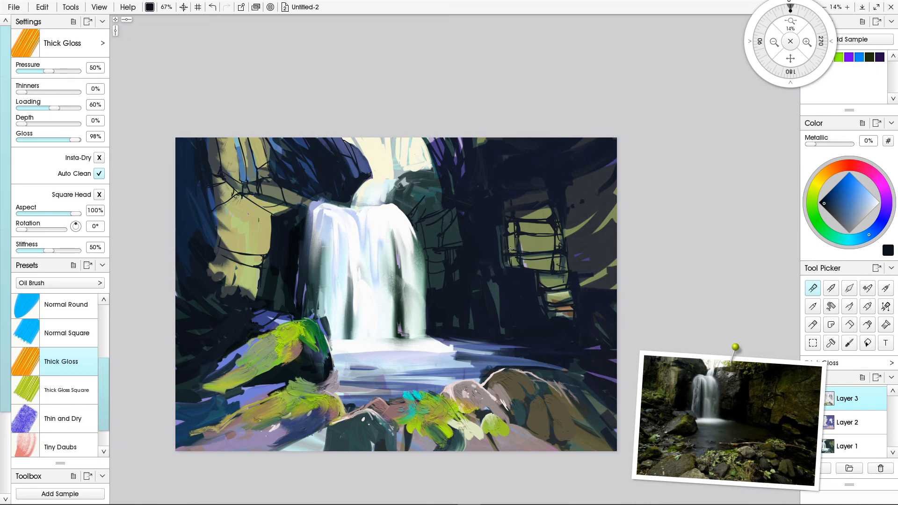
left_click_drag(519, 246, 555, 252)
left_click_drag(519, 235, 507, 236)
Extend the olive patch toward the waterfall with a 278% brush in its sampled colour, and trim the new edge with dark navy
left_click(527, 248, "alt")
mouse_move(503, 270)
left_mouse_down("shift")
mouse_move(504, 245)
mouse_move(494, 244)
mouse_move(510, 240)
mouse_move(496, 250)
left_mouse_up("shift")
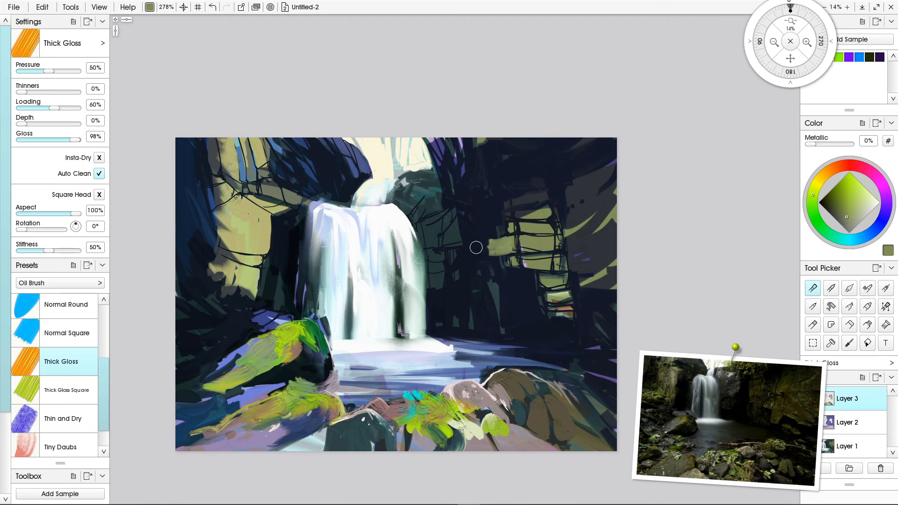
left_click(478, 264, "alt")
mouse_move(489, 239)
left_mouse_down()
mouse_move(484, 258)
mouse_move(515, 257)
mouse_move(481, 259)
left_mouse_up()
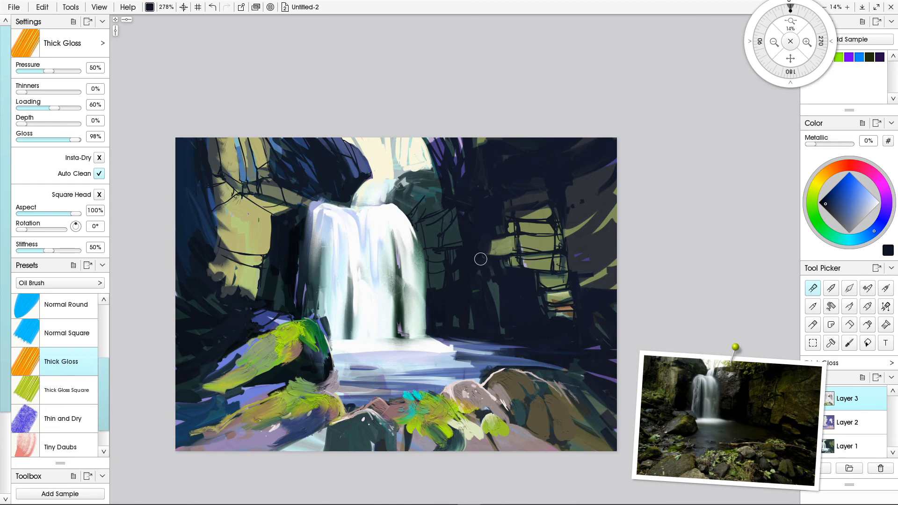
Paint sampled dark grey and navy strokes around the upper edge of the olive patch to shape rock blocks
left_click(517, 203, "alt")
mouse_move(494, 234)
left_mouse_down()
mouse_move(503, 225)
mouse_move(487, 214)
left_mouse_up()
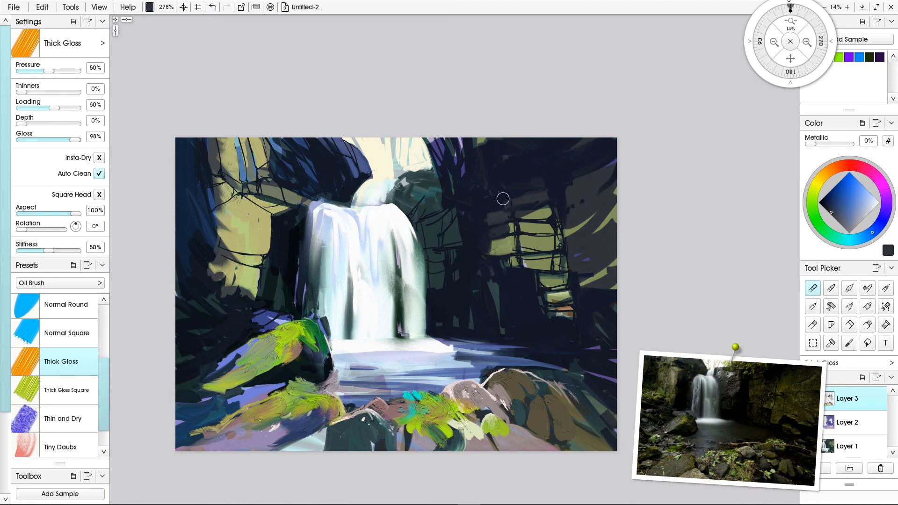
mouse_move(515, 190)
left_mouse_down()
mouse_move(486, 198)
mouse_move(493, 206)
mouse_move(529, 184)
mouse_move(505, 193)
left_mouse_up()
key("alt")
left_click(464, 189, "alt")
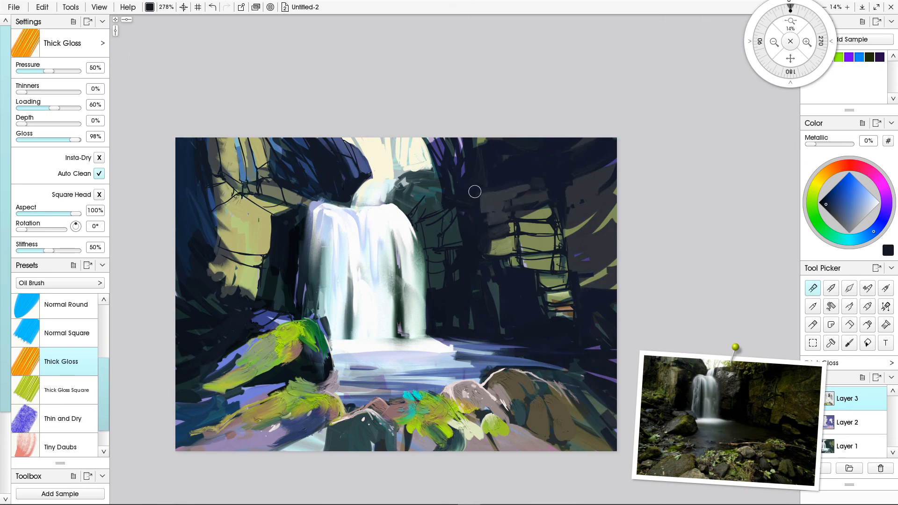
key("shift")
left_click_drag(483, 244, 476, 242)
Move the reference photo up beside the canvas, and add a new layer with the Multiply blend mode
left_click_drag(809, 495, 774, 422)
left_click(817, 468)
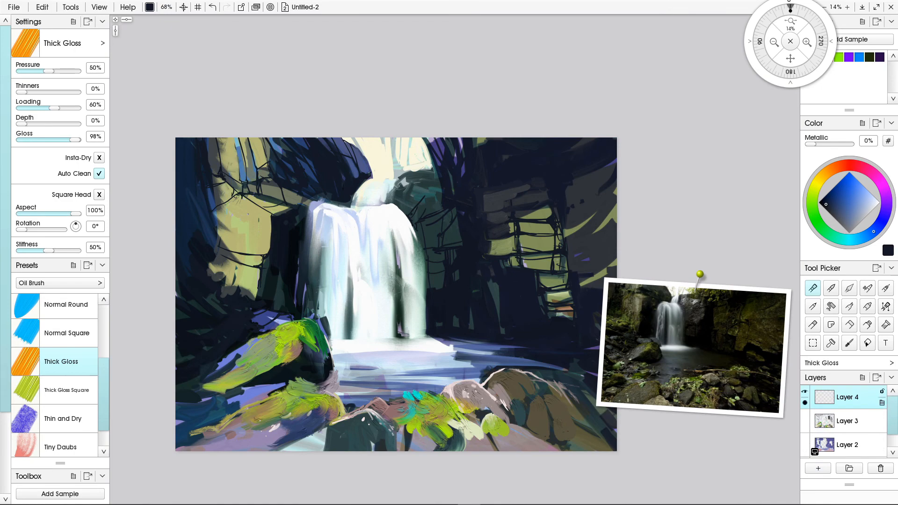
right_click(848, 397)
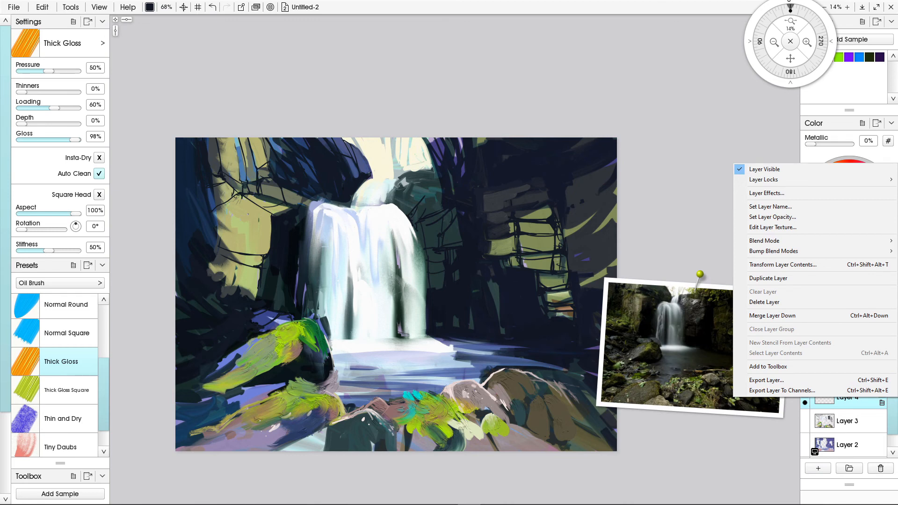
mouse_move(772, 240)
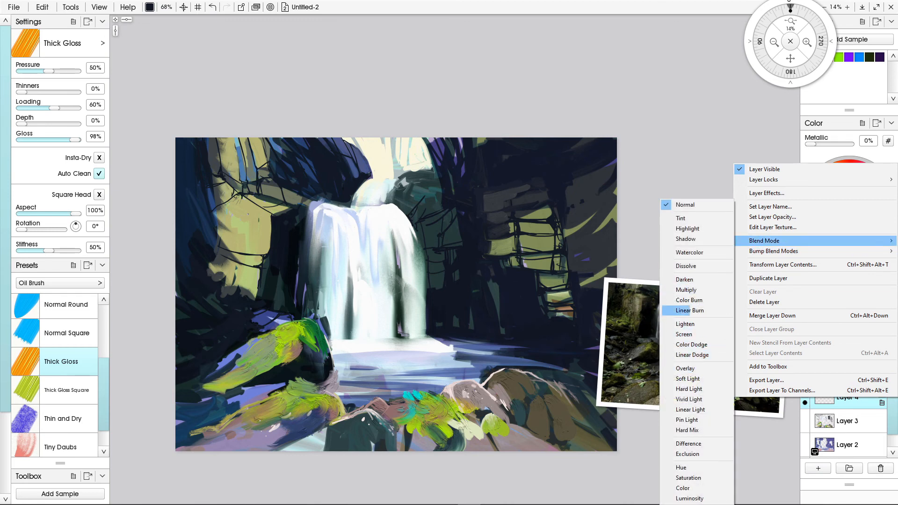
left_click(692, 290)
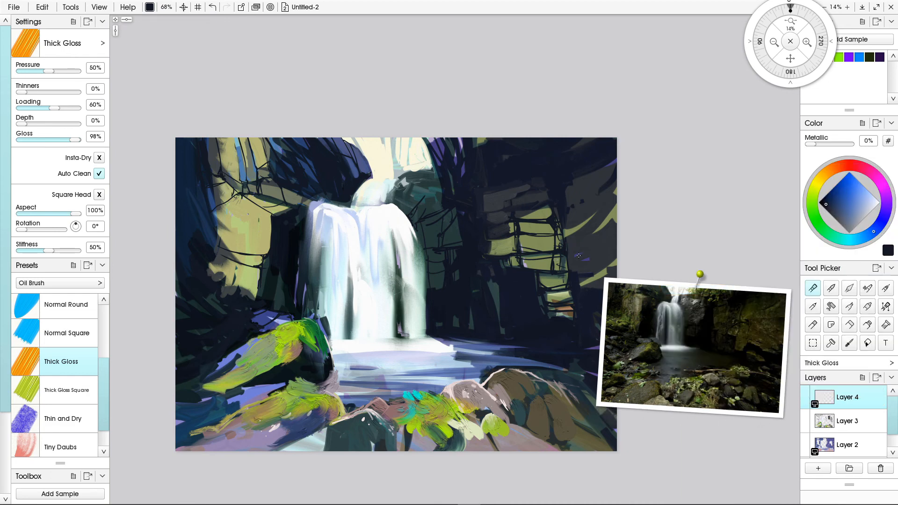
Shade the olive patches on the right cliff in muted blue using the Unclean Brush preset at 500% size
scroll(54, 374, "down", 1)
left_click(66, 442)
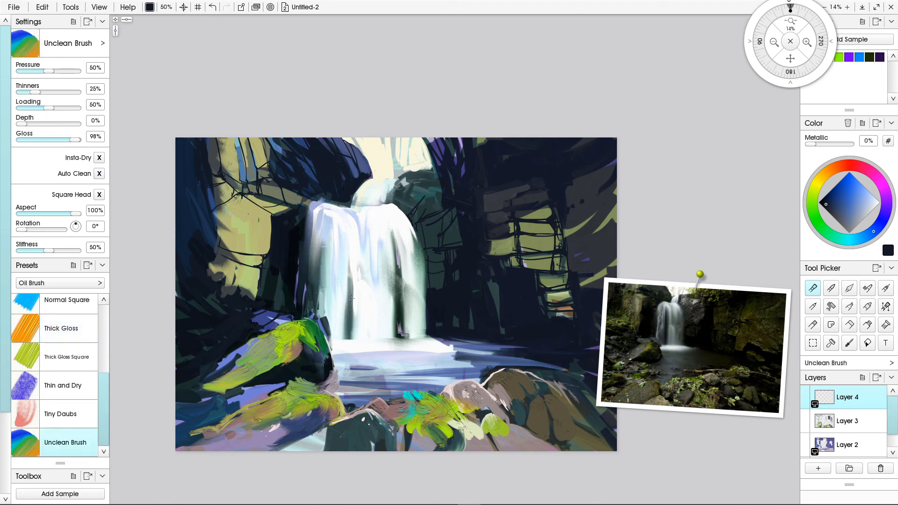
left_click_drag(538, 234, 555, 234, "shift")
left_click(847, 220)
mouse_move(556, 197)
left_mouse_down()
mouse_move(520, 247)
mouse_move(558, 266)
left_mouse_up()
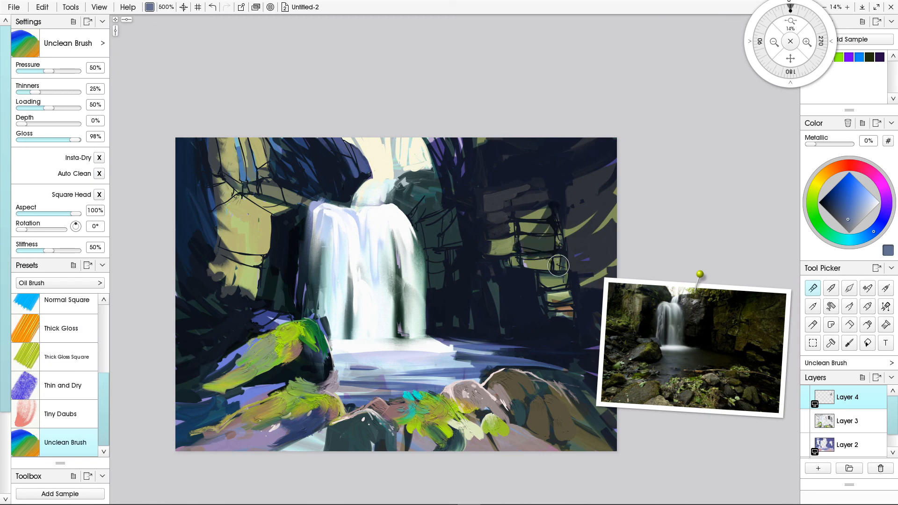
mouse_move(567, 257)
left_mouse_down()
mouse_move(521, 262)
mouse_move(569, 290)
mouse_move(569, 267)
mouse_move(558, 304)
mouse_move(570, 292)
mouse_move(538, 299)
left_mouse_up()
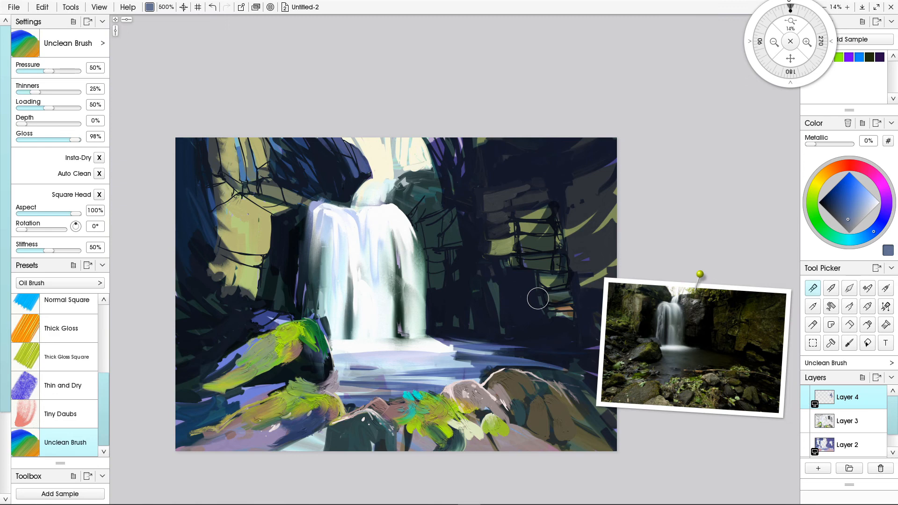
Glaze muted blue shadow strokes over the brown boulder at the lower right and the mossy rock at the lower left
mouse_move(551, 397)
left_mouse_down()
mouse_move(612, 449)
mouse_move(551, 410)
mouse_move(559, 437)
mouse_move(567, 442)
mouse_move(572, 431)
mouse_move(593, 453)
left_mouse_up()
left_click_drag(531, 413, 528, 434)
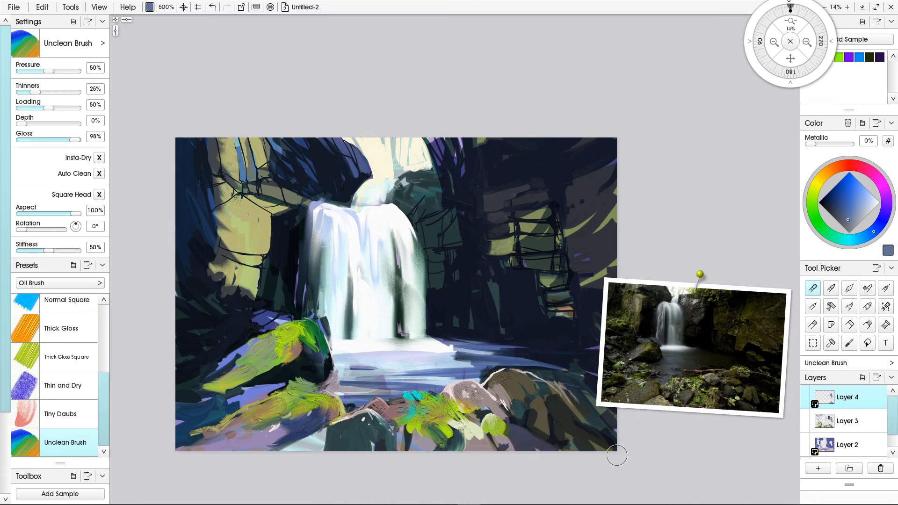
mouse_move(210, 429)
left_mouse_down()
mouse_move(255, 403)
mouse_move(213, 402)
mouse_move(253, 396)
mouse_move(240, 390)
mouse_move(263, 392)
mouse_move(272, 413)
left_mouse_up()
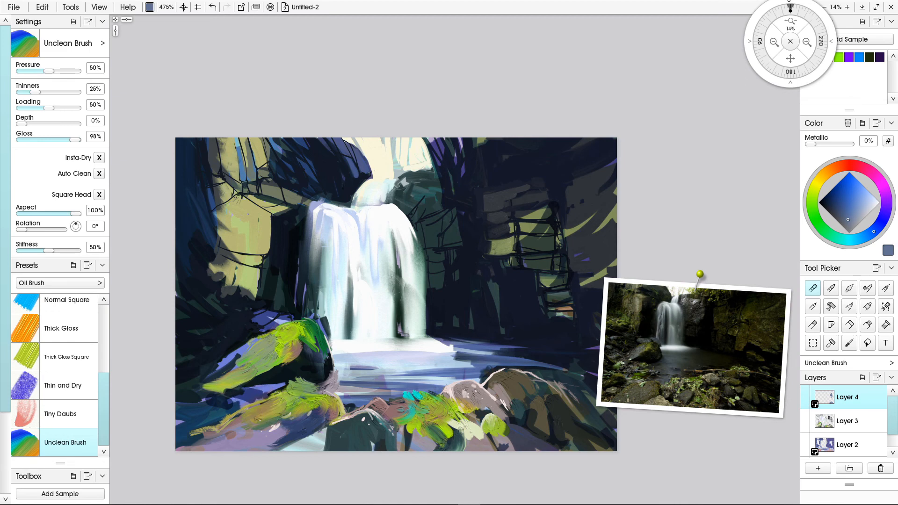
Switch to the Thick Gloss preset and dab dark spots on the two mossy rocks at the lower left
left_click(61, 328)
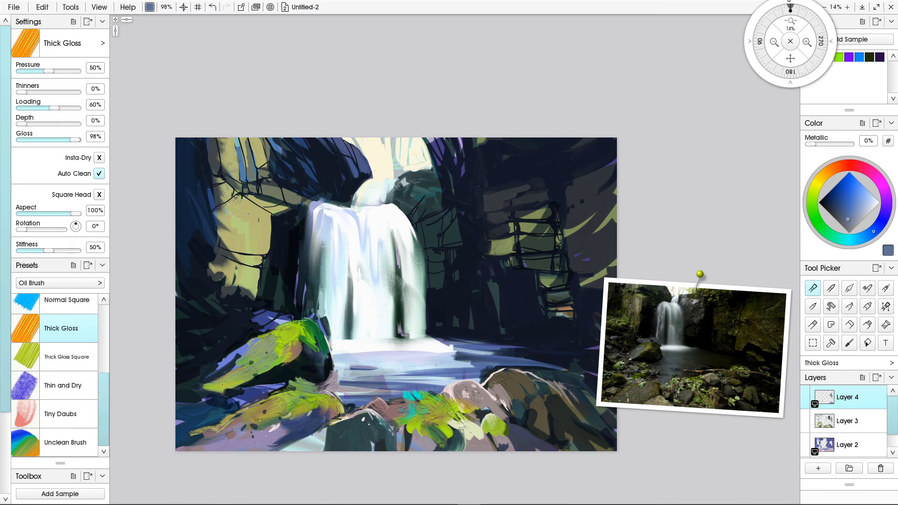
mouse_move(264, 372)
left_mouse_down()
mouse_move(250, 354)
mouse_move(252, 364)
mouse_move(255, 350)
mouse_move(220, 387)
left_mouse_up()
mouse_move(265, 438)
left_mouse_down()
mouse_move(312, 441)
mouse_move(295, 449)
mouse_move(192, 445)
left_mouse_up()
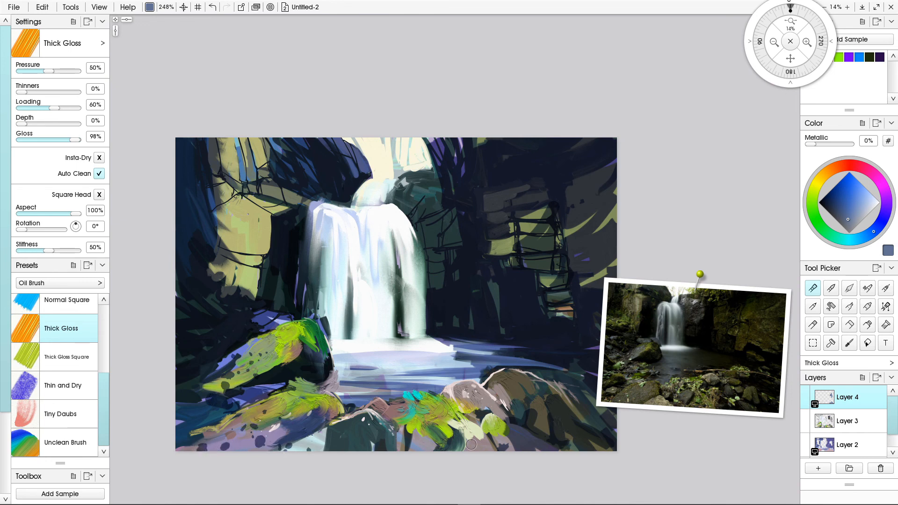
Paint dark shadow strokes on the brown boulder and between the pale leaves at the base of the foliage clump
mouse_move(523, 421)
left_mouse_down()
mouse_move(525, 435)
mouse_move(521, 416)
left_mouse_up()
left_click_drag(461, 450, 444, 439)
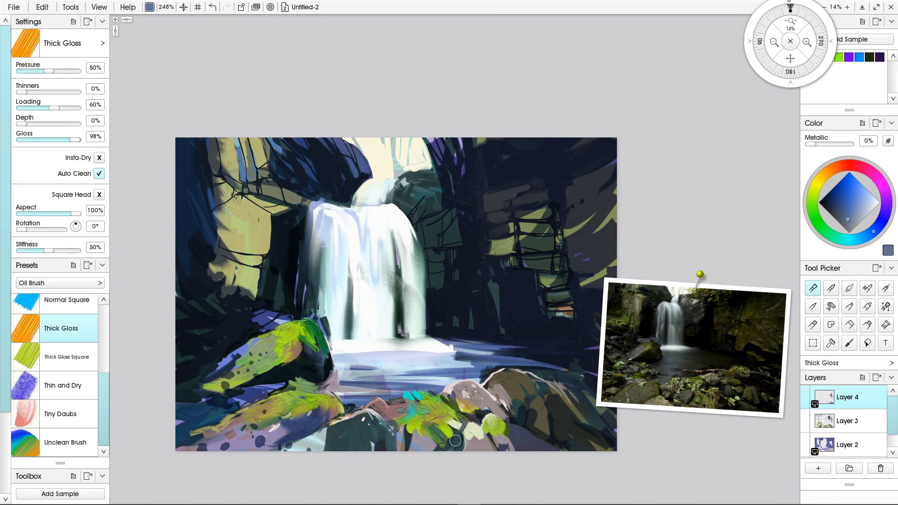
mouse_move(447, 423)
left_mouse_down()
mouse_move(456, 440)
mouse_move(457, 413)
mouse_move(434, 431)
left_mouse_up()
Try to paint dark branching lines through the bright green foliage clump with a smaller brush
key("ctrl+equal")
left_click_drag(441, 401, 453, 396)
left_click_drag(373, 444, 398, 262)
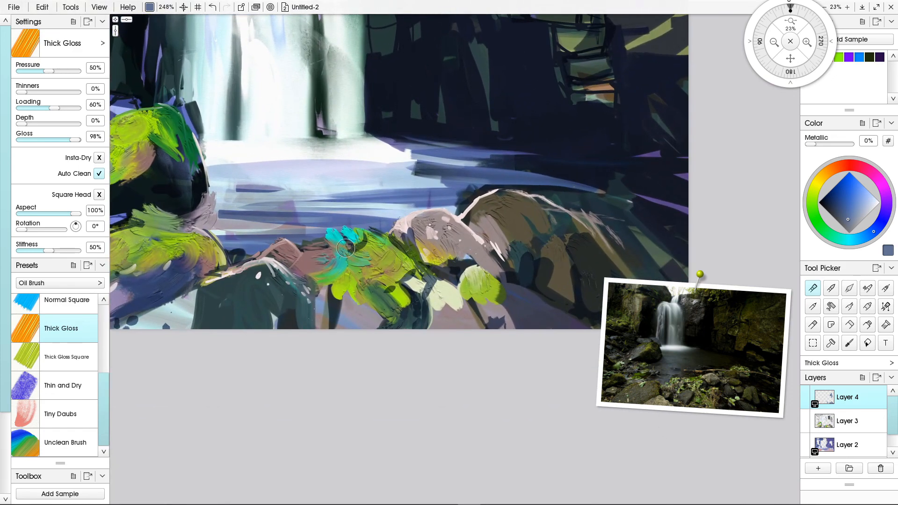
key("bracketleft")
key("bracketleft")
mouse_move(362, 258)
left_mouse_down()
mouse_move(391, 244)
mouse_move(362, 241)
mouse_move(362, 257)
left_mouse_up()
mouse_move(345, 256)
left_mouse_down()
mouse_move(323, 264)
mouse_move(350, 258)
mouse_move(351, 249)
mouse_move(331, 258)
mouse_move(331, 243)
mouse_move(339, 260)
mouse_move(345, 250)
left_mouse_up()
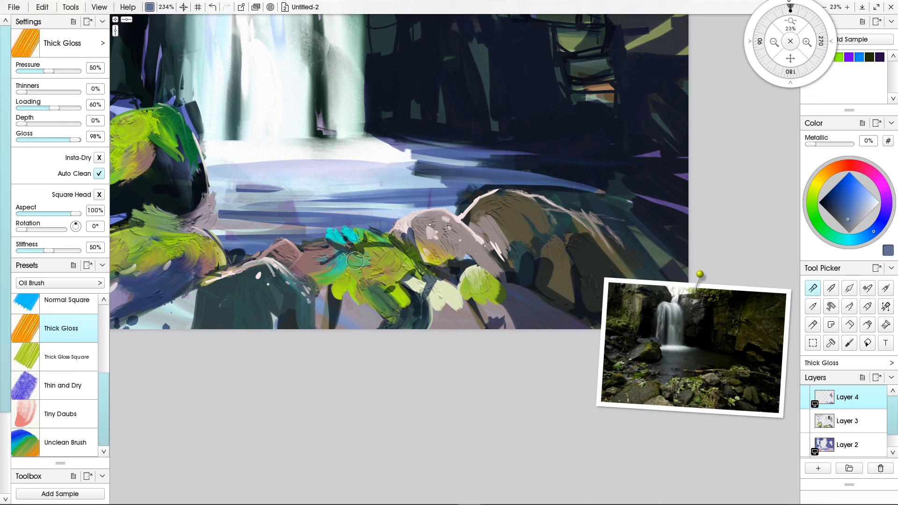
mouse_move(361, 249)
left_mouse_down()
mouse_move(378, 266)
mouse_move(367, 251)
mouse_move(385, 248)
mouse_move(385, 279)
left_mouse_up()
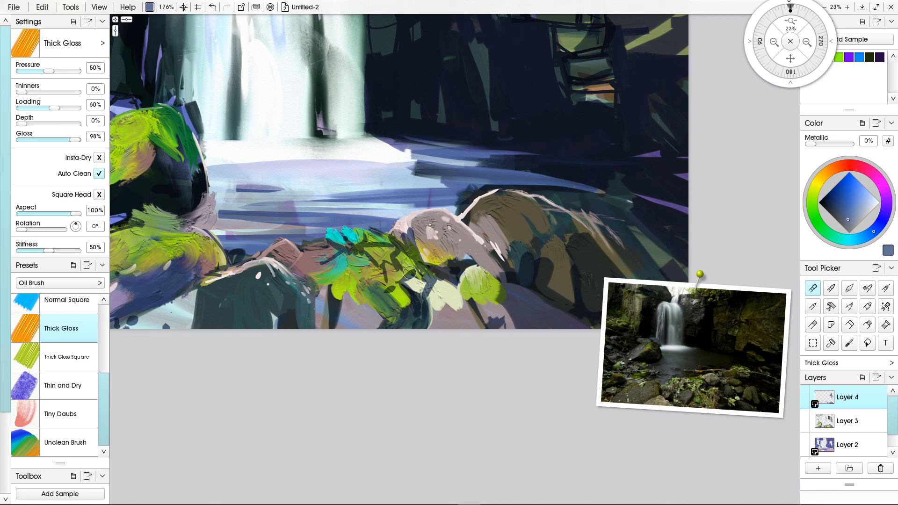
mouse_move(395, 269)
left_mouse_down()
mouse_move(386, 285)
mouse_move(403, 295)
mouse_move(348, 286)
left_mouse_up()
Undo the dark branching lines in the foliage clump
key("ctrl+minus")
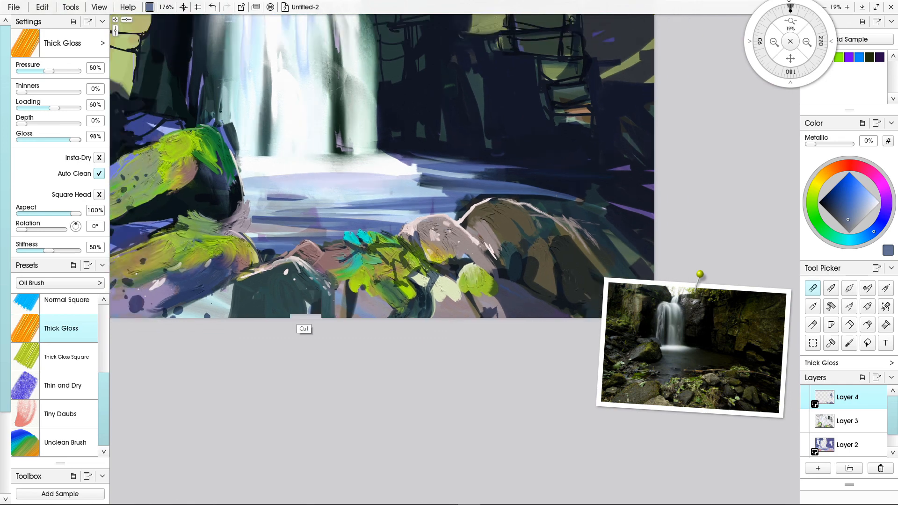
left_click_drag(227, 335, 227, 351)
left_click_drag(240, 309, 216, 315)
left_click_drag(303, 296, 296, 330)
key("ctrl+z")
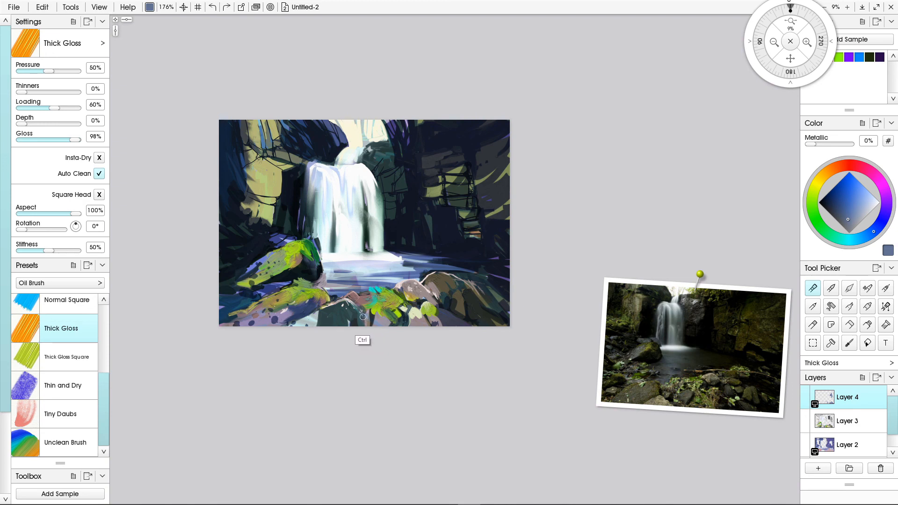
Try to dab dark leaf-shaped shadows into the foliage clump with the brush at 185% size
key("bracketright")
key("bracketright")
left_click_drag(349, 325, 463, 167)
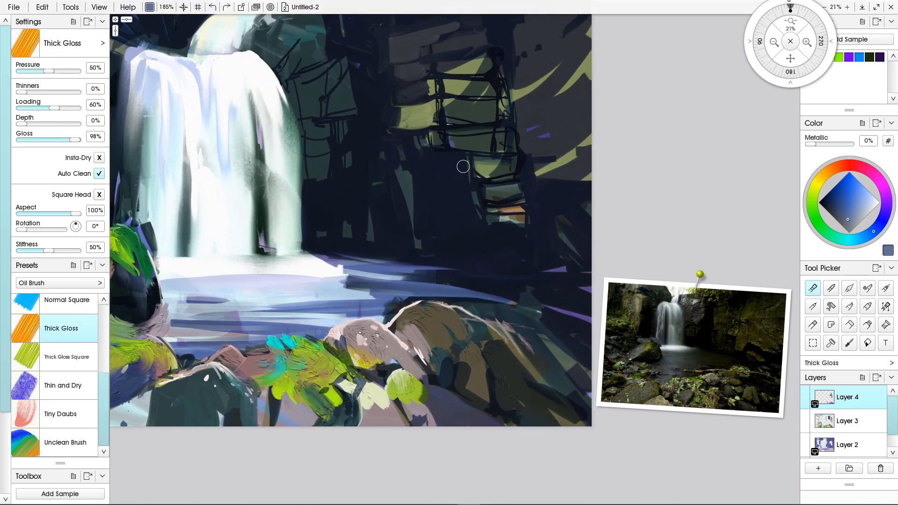
mouse_move(311, 382)
left_mouse_down()
mouse_move(326, 373)
mouse_move(309, 367)
mouse_move(325, 372)
mouse_move(329, 386)
mouse_move(325, 369)
mouse_move(343, 375)
left_mouse_up()
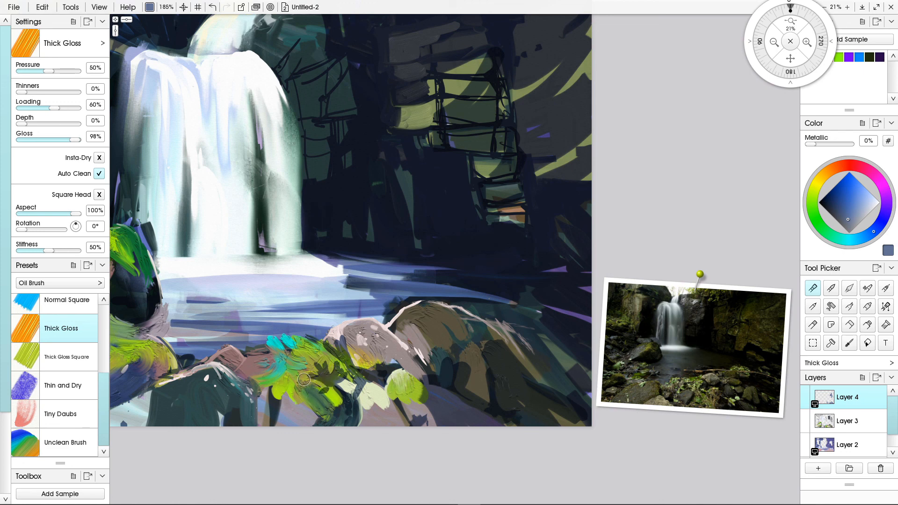
mouse_move(305, 378)
left_mouse_down()
mouse_move(281, 369)
mouse_move(291, 388)
mouse_move(294, 362)
mouse_move(293, 384)
mouse_move(290, 363)
mouse_move(289, 379)
mouse_move(288, 370)
mouse_move(304, 373)
mouse_move(292, 387)
mouse_move(250, 384)
left_mouse_up()
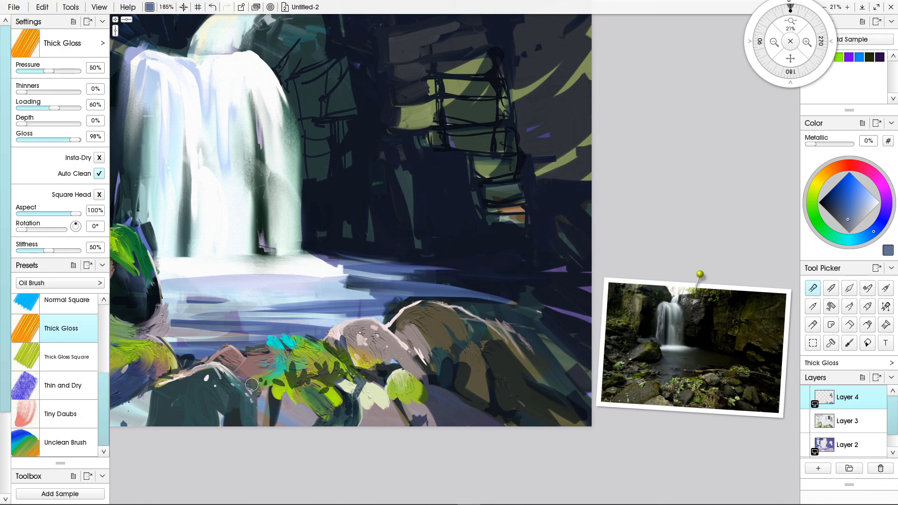
Undo the dark leaf-shaped dabs in the foliage clump
scroll(187, 428, "down", 4)
left_click_drag(167, 429, 162, 432)
left_click_drag(266, 350, 337, 356)
key("ctrl+z")
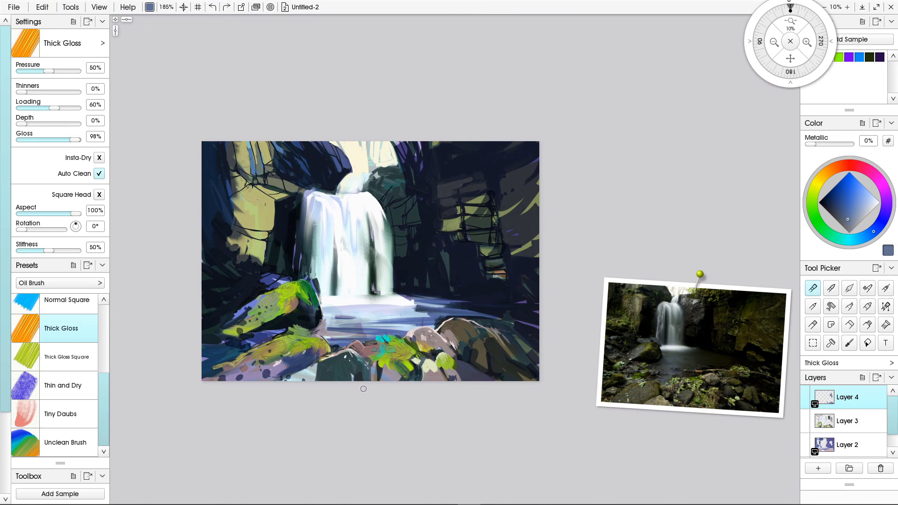
Sign the artist's name on the lower-left mossy rock with a 95% brush, and move the reference photo clear of the canvas
left_click_drag(260, 373, 309, 344)
left_click_drag(183, 358, 321, 247)
scroll(269, 328, "up", 2)
mouse_move(254, 321)
left_mouse_down()
mouse_move(248, 302)
mouse_move(248, 328)
left_mouse_up()
key("bracketleft")
key("bracketleft")
key("bracketleft")
key("bracketleft")
key("bracketleft")
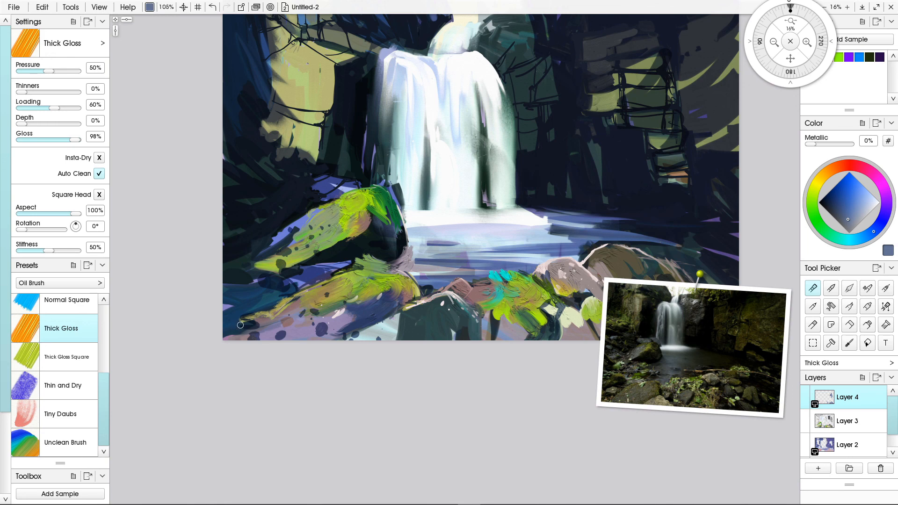
key("ctrl+z")
key("ctrl+z")
mouse_move(259, 318)
left_mouse_down()
mouse_move(264, 330)
mouse_move(309, 314)
mouse_move(335, 327)
mouse_move(344, 316)
mouse_move(279, 357)
left_mouse_up()
mouse_move(378, 257)
left_mouse_down()
mouse_move(288, 311)
mouse_move(379, 264)
left_mouse_up()
mouse_move(364, 297)
left_mouse_down()
mouse_move(378, 290)
mouse_move(358, 294)
left_mouse_up()
left_click_drag(773, 422, 799, 422)
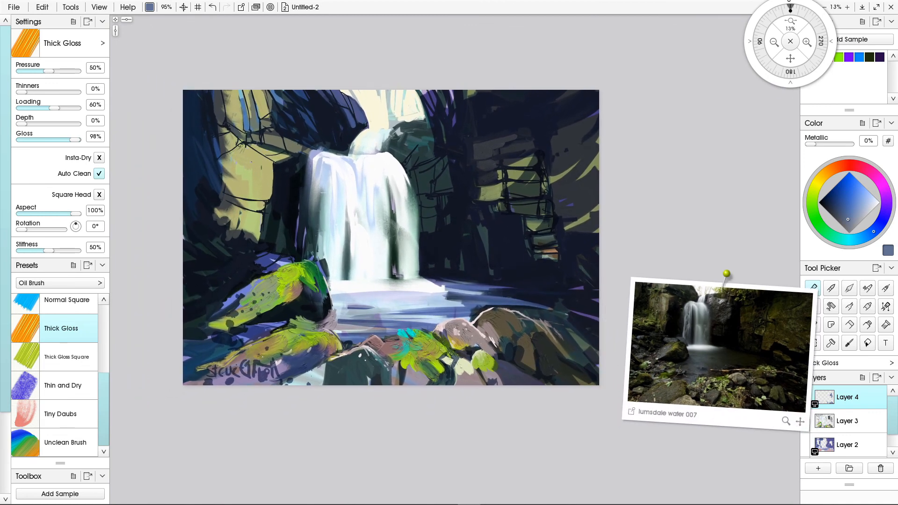